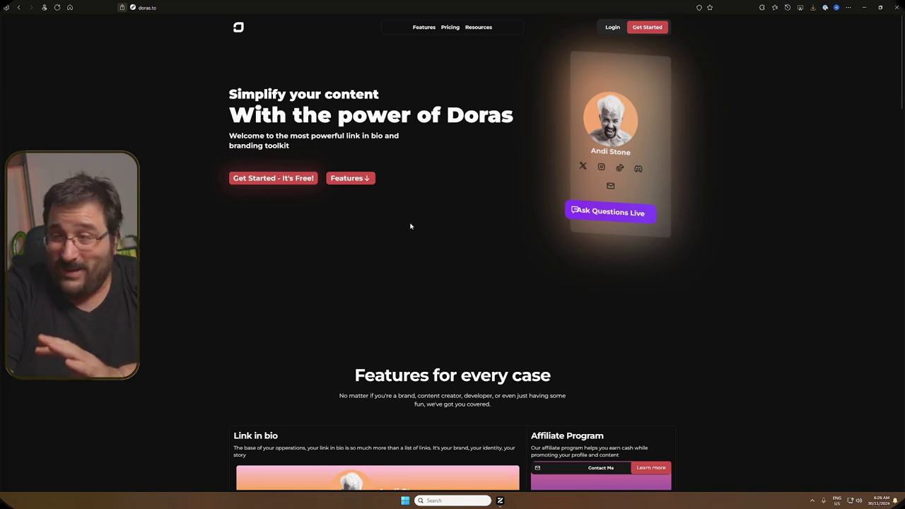
# Step: Scroll the homepage past Link in bio, customization and blogging to the Media Kit and Discord Bot sections
pyautogui.scroll(-3, 410, 226)
pyautogui.scroll(-2, 410, 223)
pyautogui.scroll(-1, 317, 207)
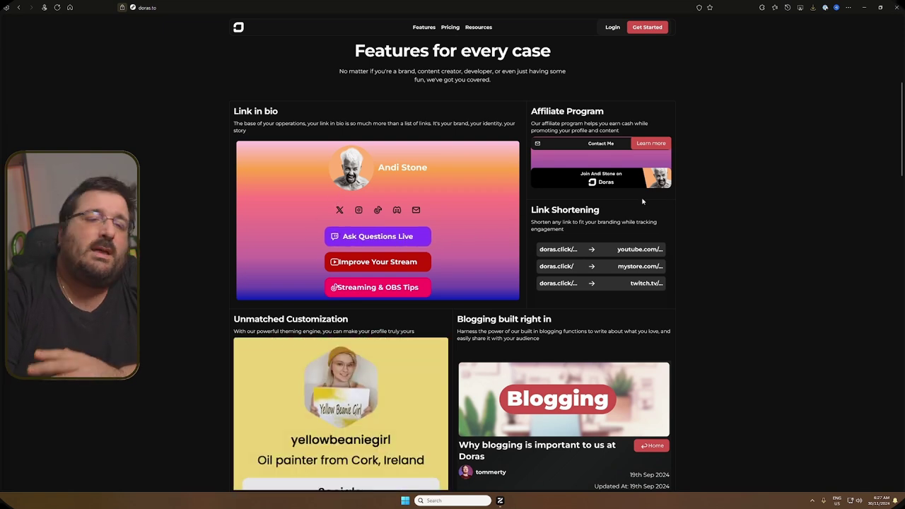
pyautogui.scroll(-1, 641, 203)
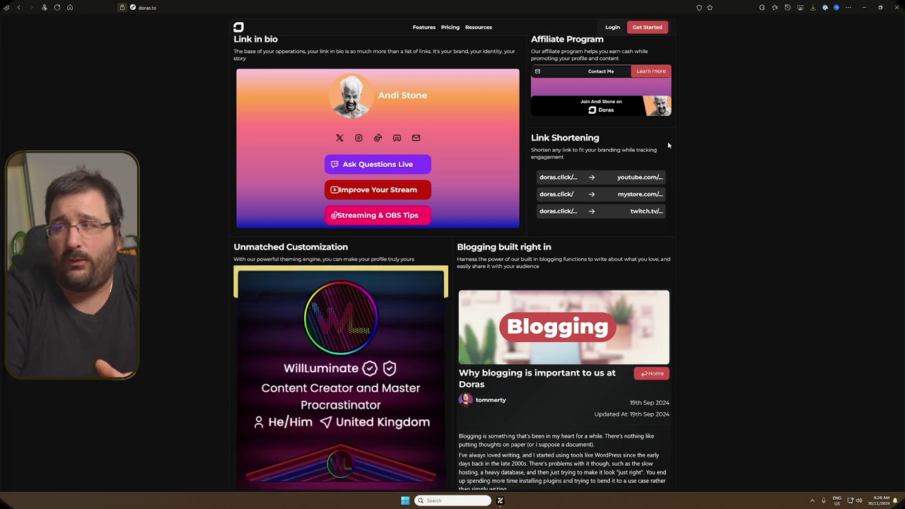
pyautogui.scroll(-1, 374, 216)
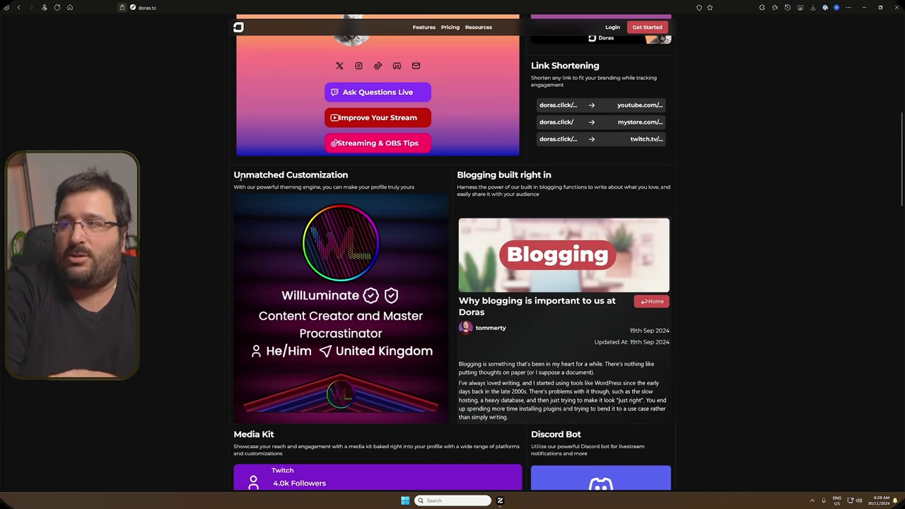
# Step: Scroll on through Media Kit, Discord Bot, community and testimonials to 'Pricing that's simple'
pyautogui.scroll(-1, 324, 223)
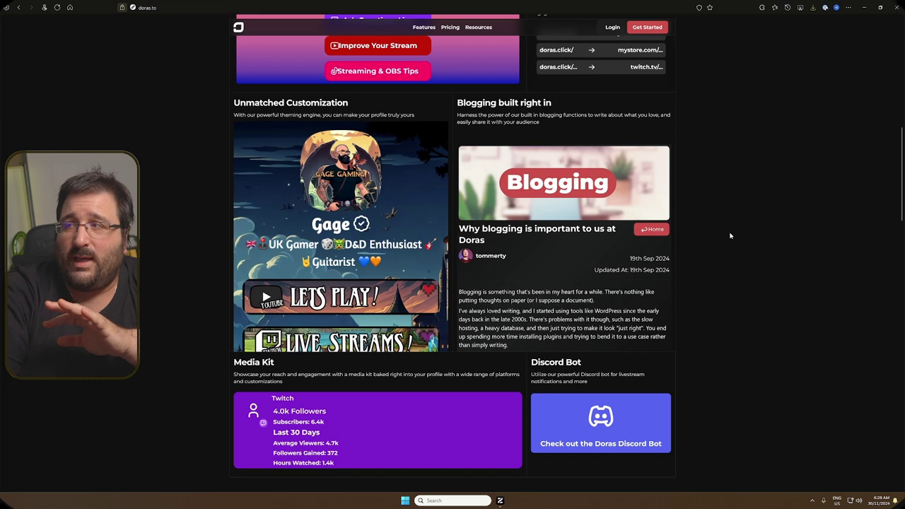
pyautogui.scroll(-1, 730, 235)
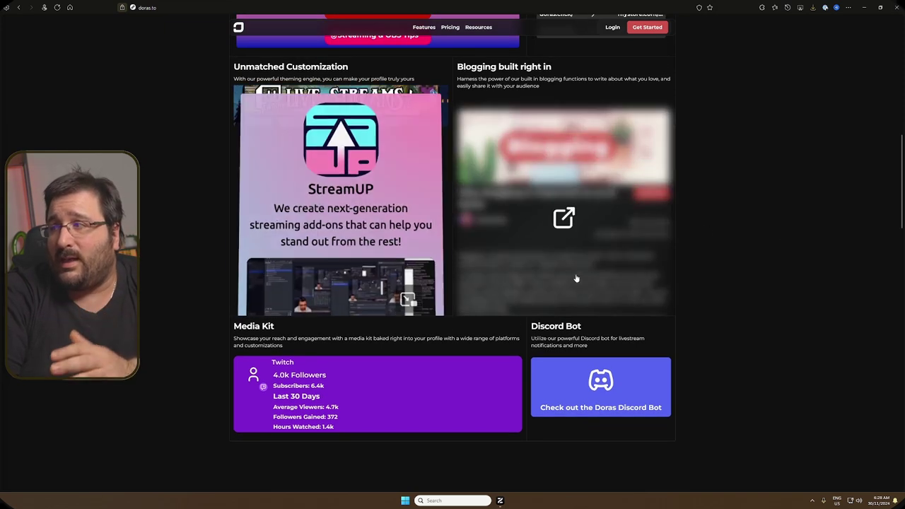
pyautogui.scroll(-3, 838, 306)
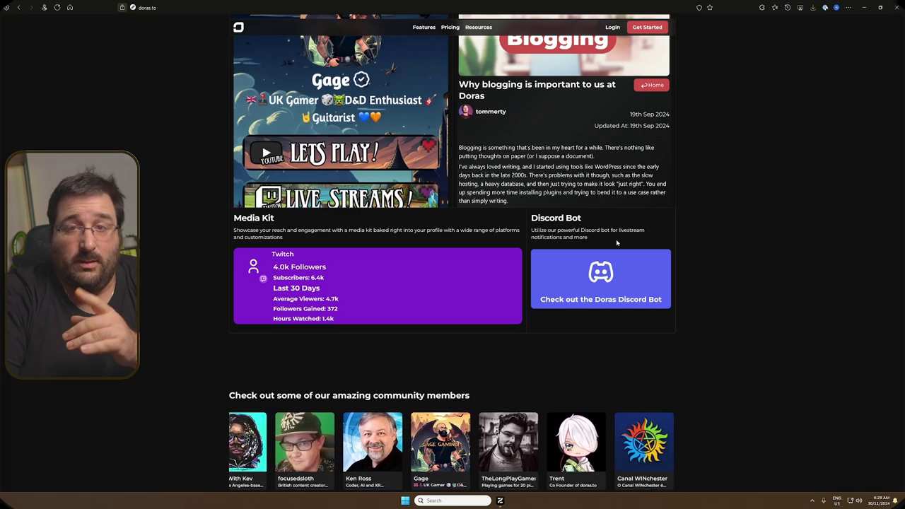
pyautogui.scroll(-2, 434, 258)
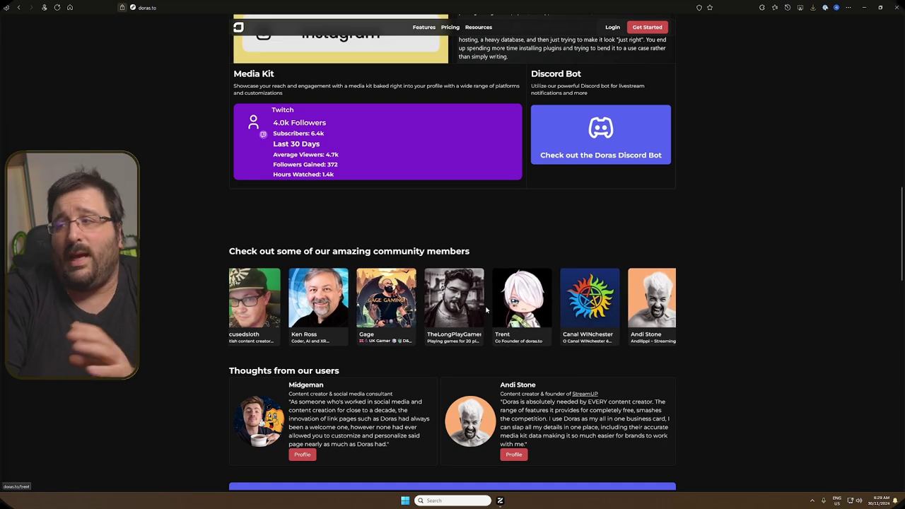
pyautogui.scroll(-4, 495, 311)
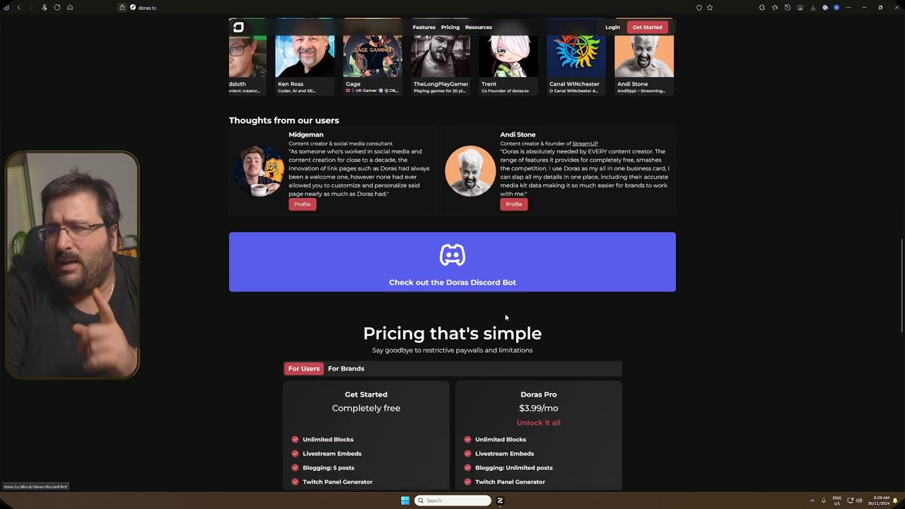
pyautogui.scroll(-3, 505, 316)
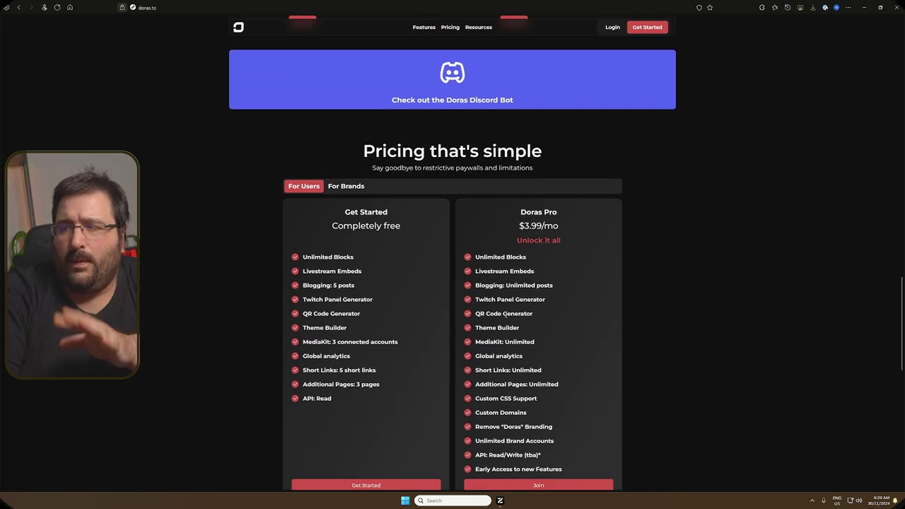
# Step: Highlight the free plan's limits: 3 connected accounts, 5 posts, 3 pages and read-only API access
pyautogui.scroll(-1, 373, 247)
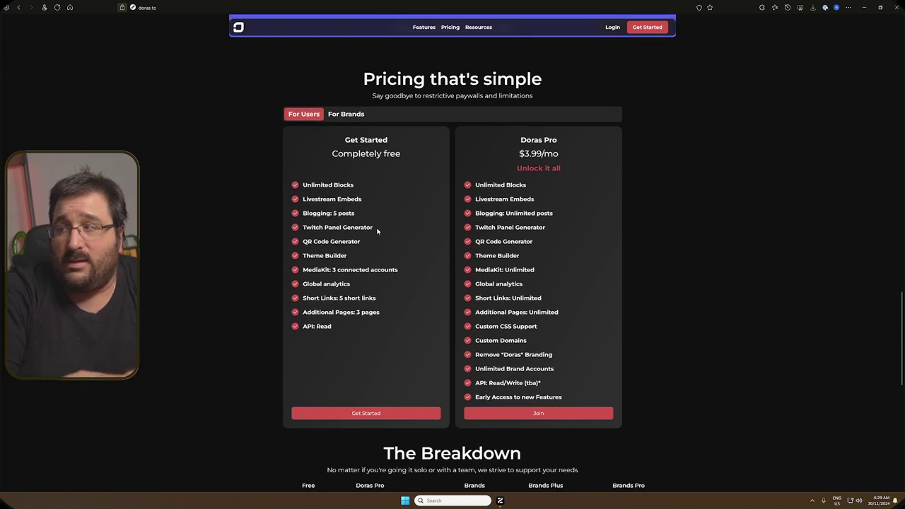
pyautogui.click(404, 272)
pyautogui.moveTo(398, 270); pyautogui.dragTo(333, 269)
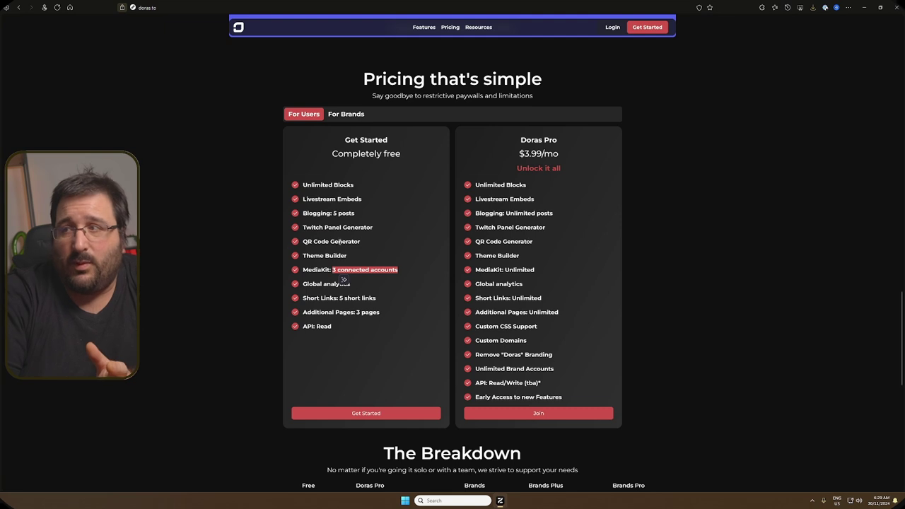
pyautogui.moveTo(356, 214); pyautogui.dragTo(335, 213)
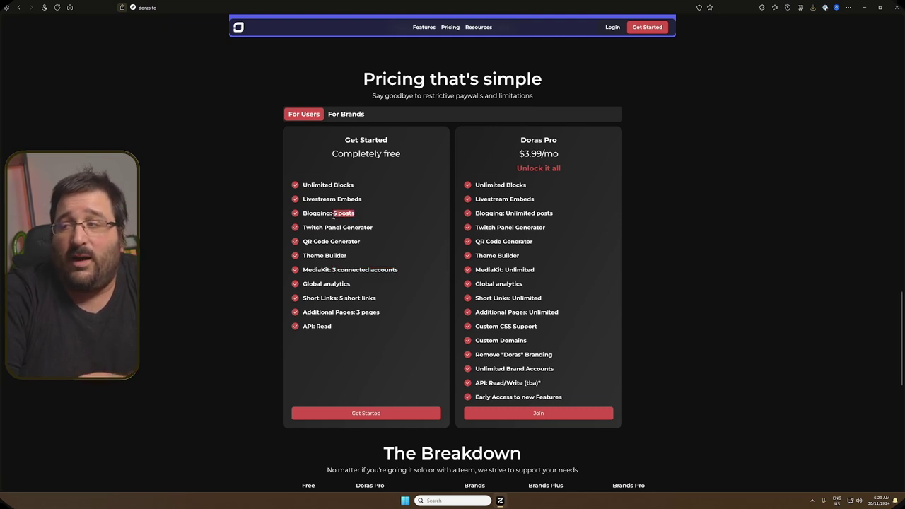
pyautogui.moveTo(394, 317); pyautogui.dragTo(361, 312)
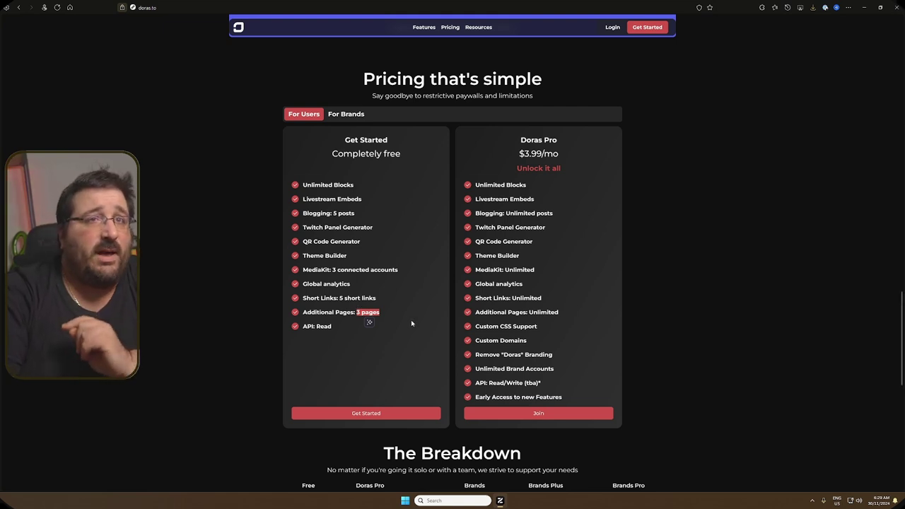
pyautogui.click(368, 328)
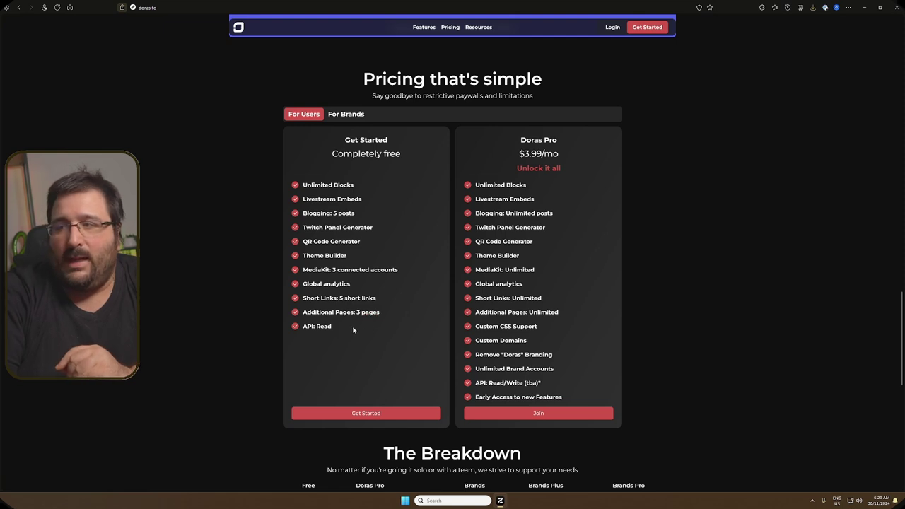
pyautogui.moveTo(352, 329); pyautogui.dragTo(314, 326)
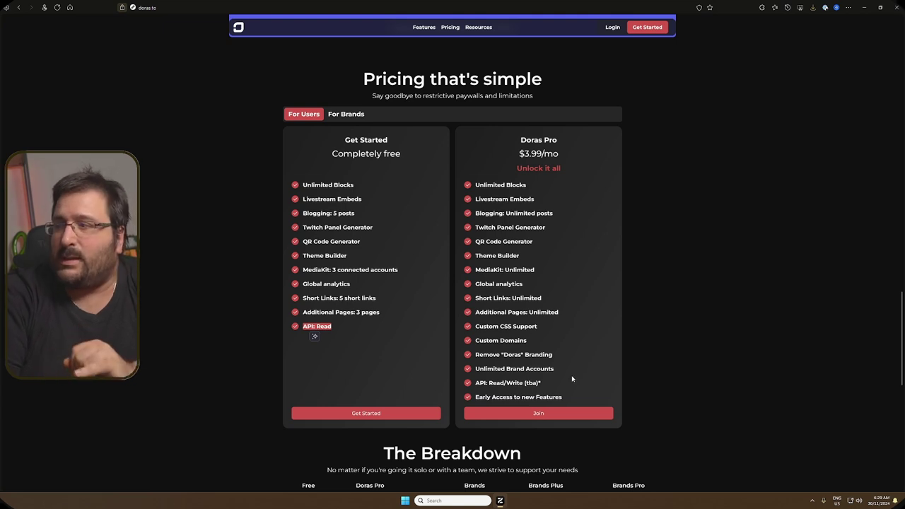
# Step: Highlight the Pro plan's early access to features, Custom CSS Support and Custom Domains
pyautogui.moveTo(573, 401); pyautogui.dragTo(481, 397)
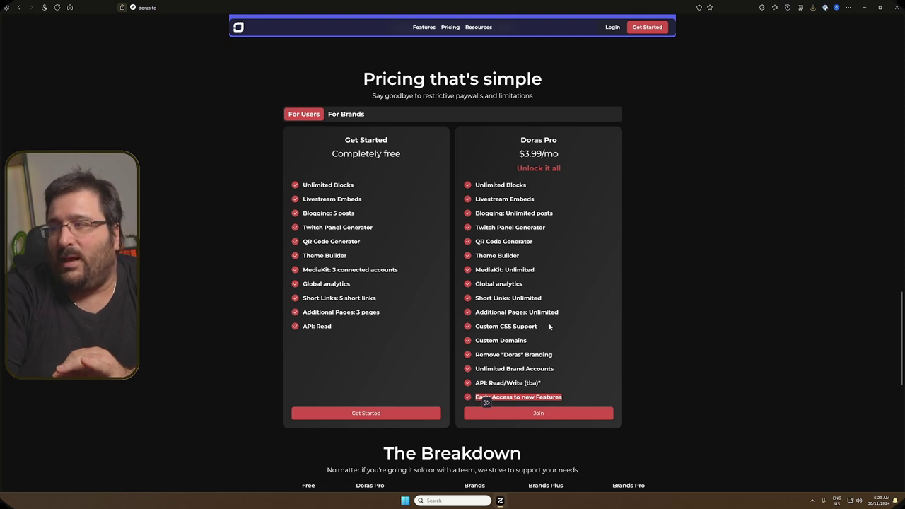
pyautogui.moveTo(550, 326); pyautogui.dragTo(478, 326)
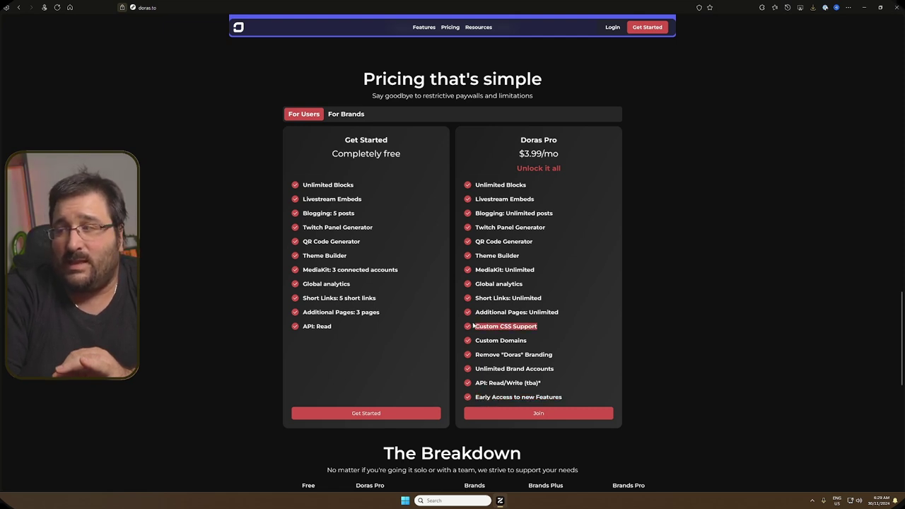
pyautogui.moveTo(529, 343); pyautogui.dragTo(474, 339)
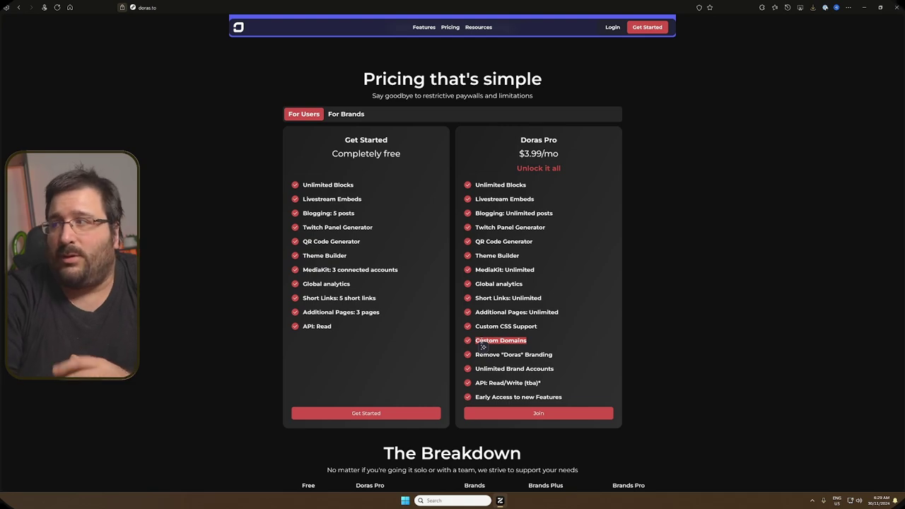
# Step: Log in to Doras with a Twitch account and authorize doras.to access
pyautogui.scroll(15, 483, 346)
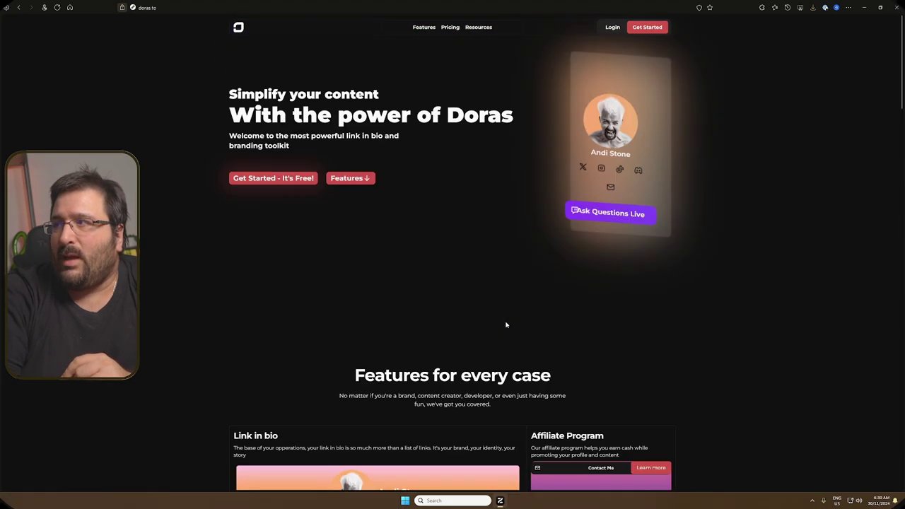
pyautogui.click(612, 27)
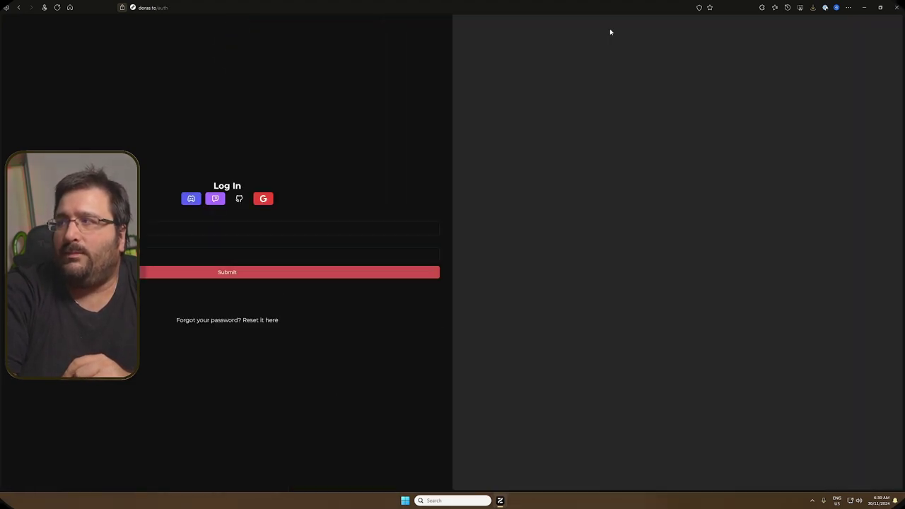
pyautogui.click(216, 199)
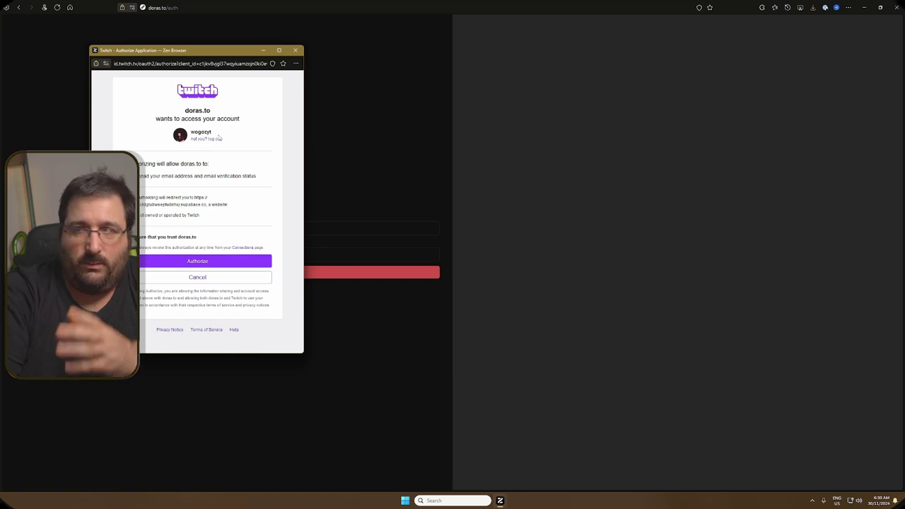
pyautogui.click(198, 262)
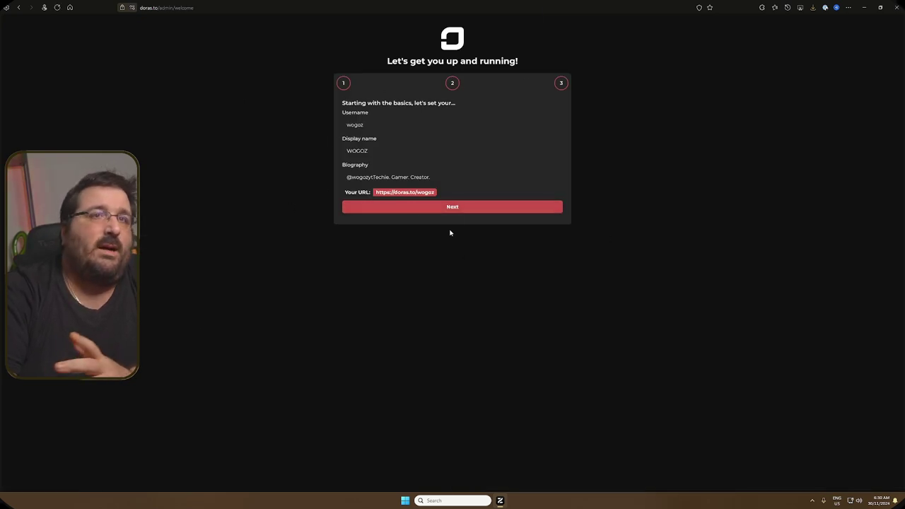
# Step: Complete the three onboarding steps to reach the content page editor
pyautogui.click(417, 211)
pyautogui.click(416, 205)
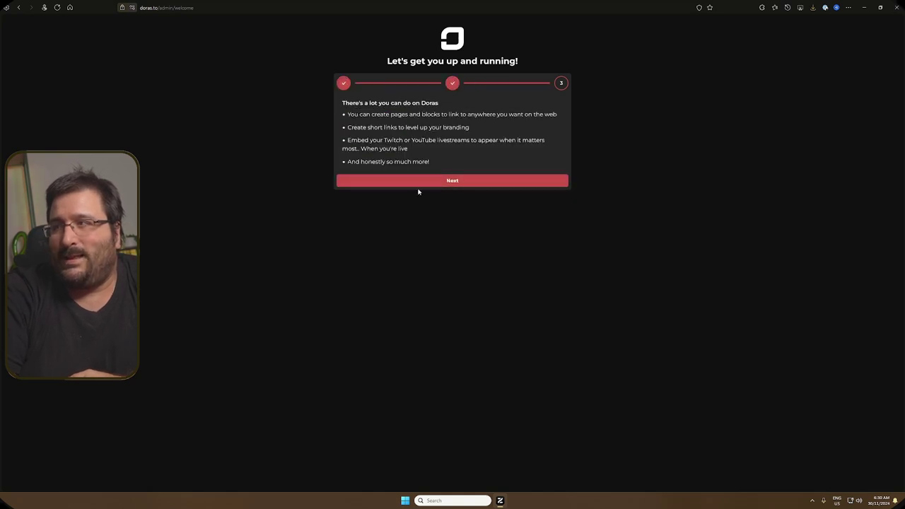
pyautogui.click(385, 179)
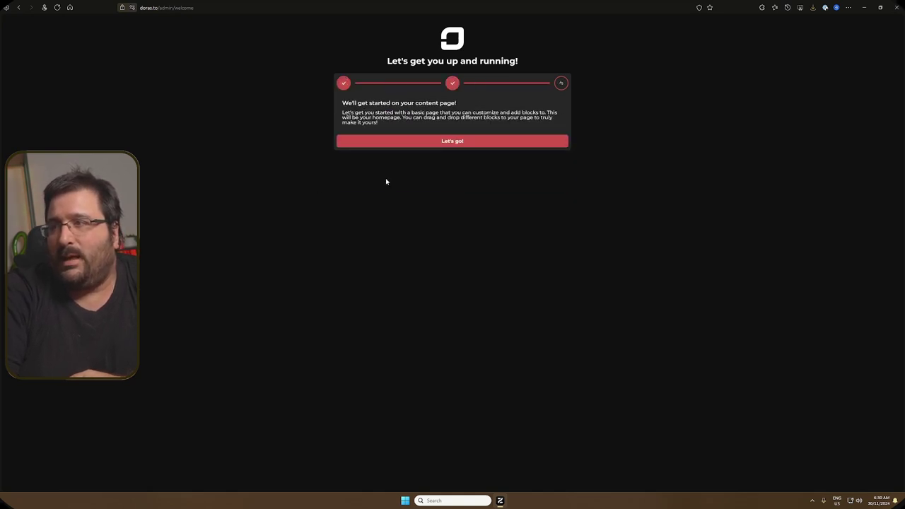
pyautogui.click(475, 141)
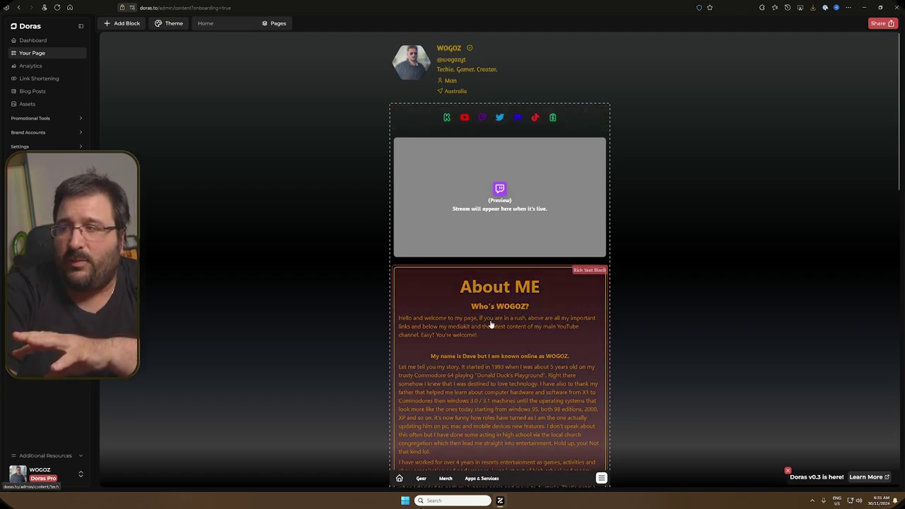
# Step: Scroll the Home page to view the follower-count cards, latest YouTube video and X posts feed
pyautogui.scroll(-7, 487, 302)
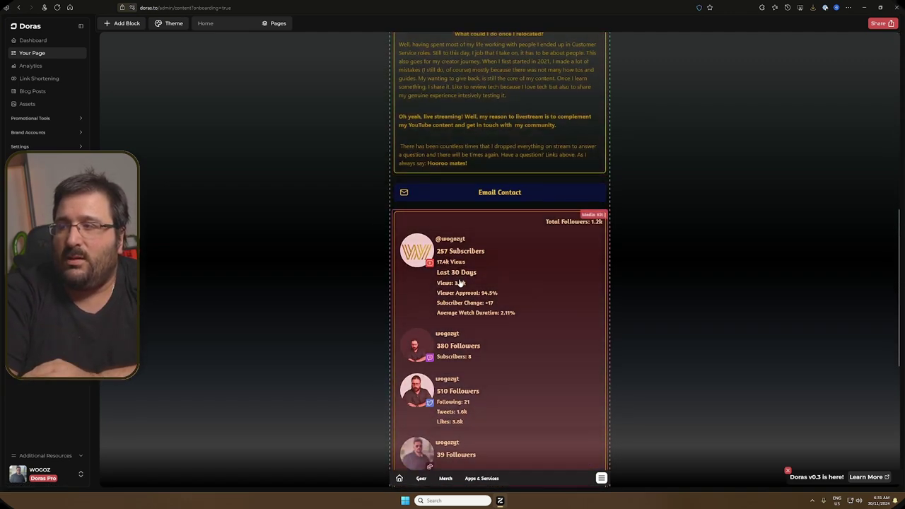
pyautogui.scroll(-4, 460, 282)
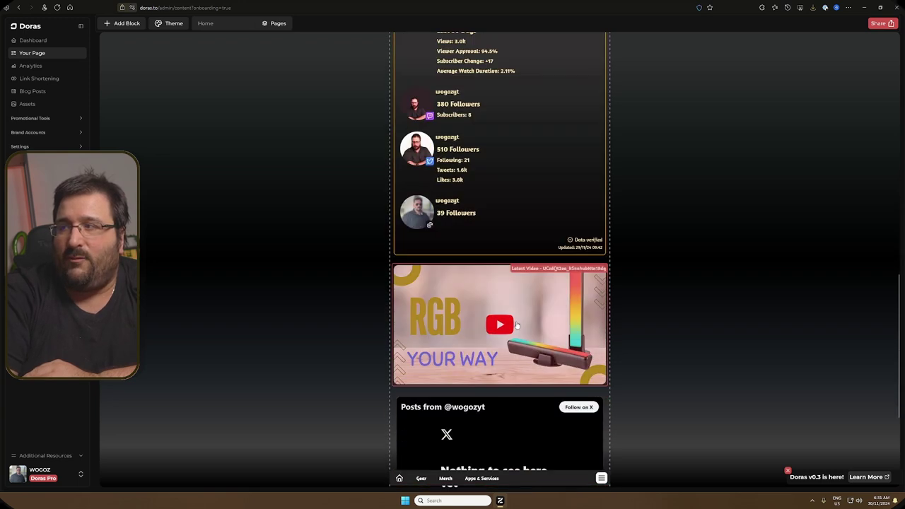
pyautogui.scroll(2, 552, 212)
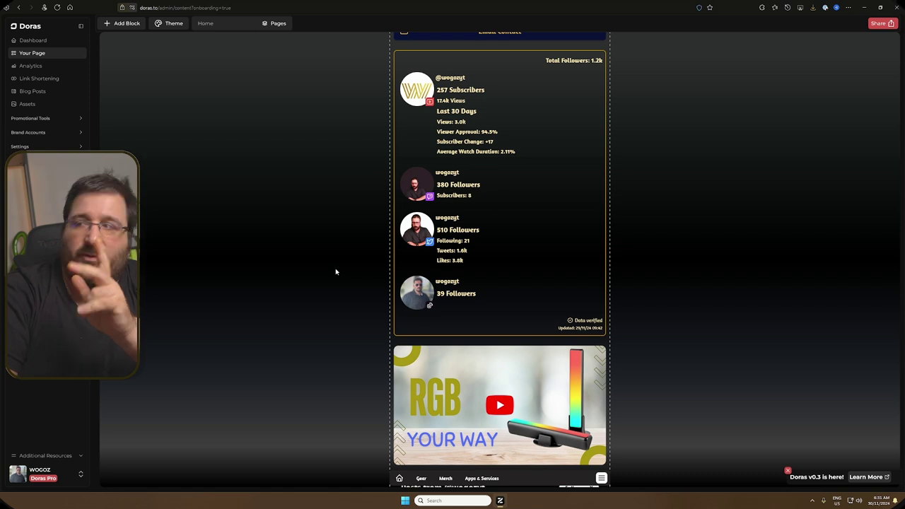
pyautogui.scroll(-2, 336, 271)
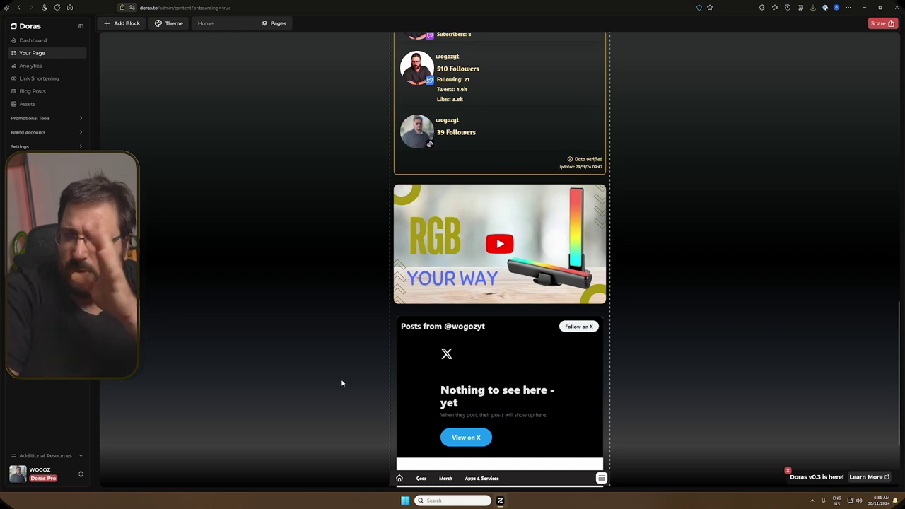
pyautogui.scroll(-2, 342, 383)
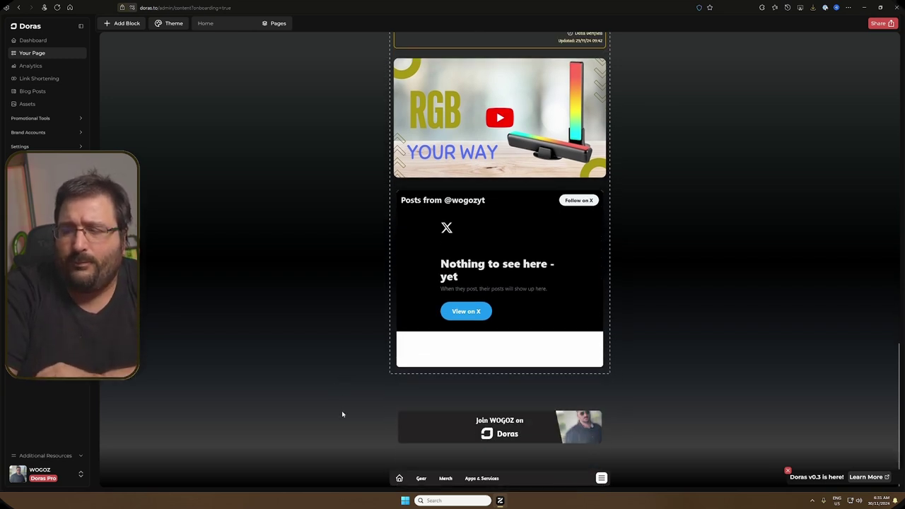
pyautogui.scroll(2, 342, 414)
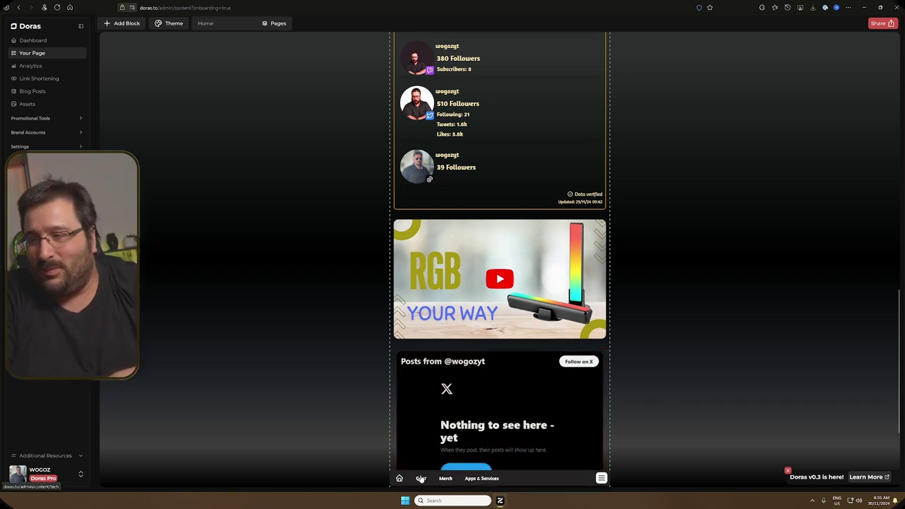
# Step: View the Gear and Merch pages and inspect the merch carousel block's settings
pyautogui.click(421, 479)
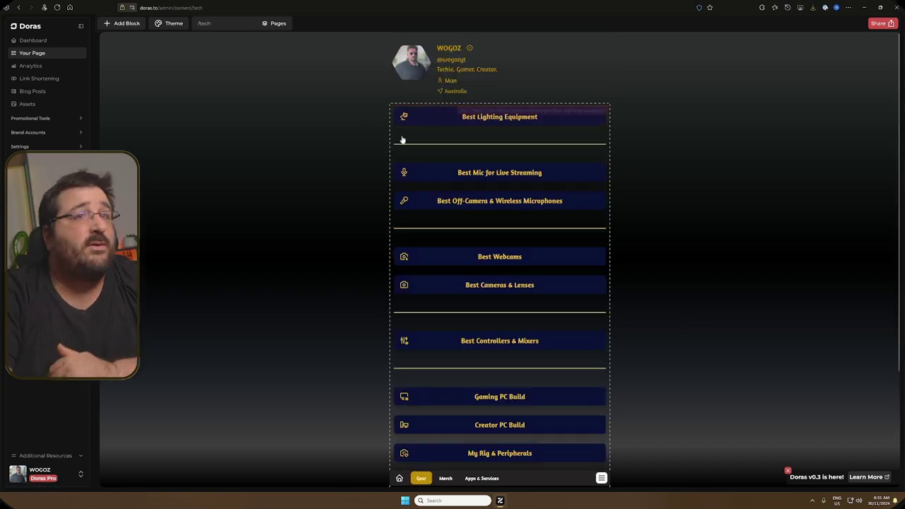
pyautogui.click(443, 478)
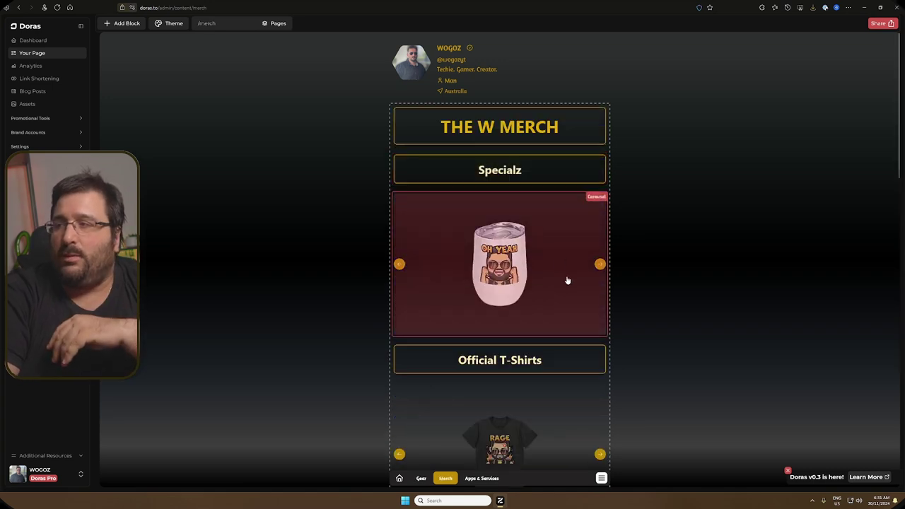
pyautogui.click(599, 265)
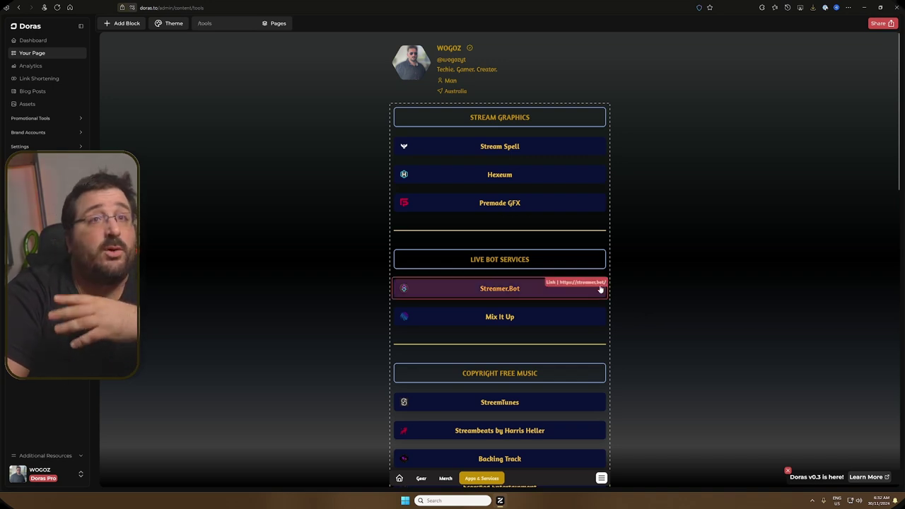
pyautogui.scroll(-2, 588, 292)
pyautogui.scroll(-2, 623, 340)
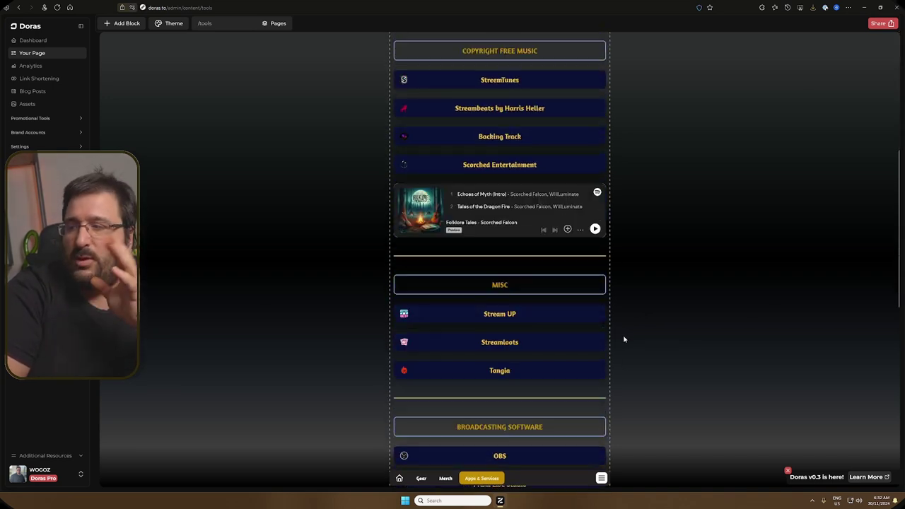
# Step: Revisit the Merch and Gear pages, then return to the Home page
pyautogui.click(436, 482)
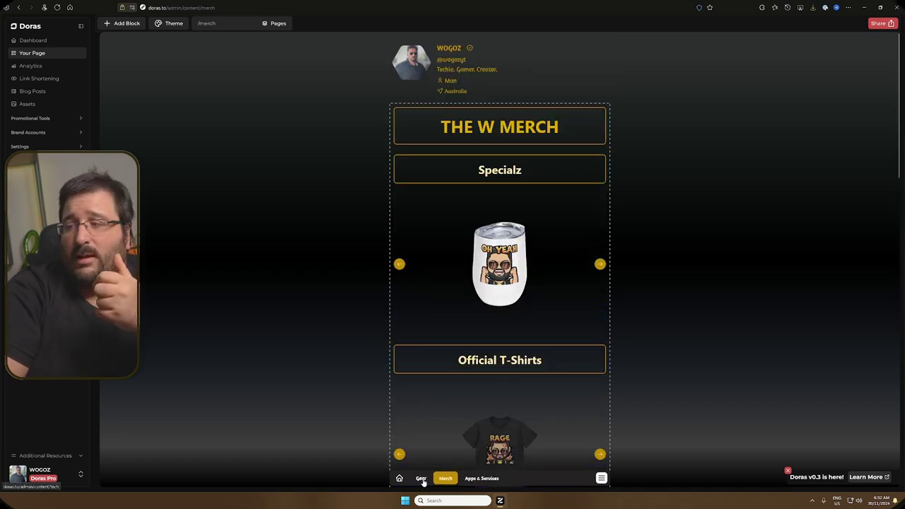
pyautogui.click(421, 479)
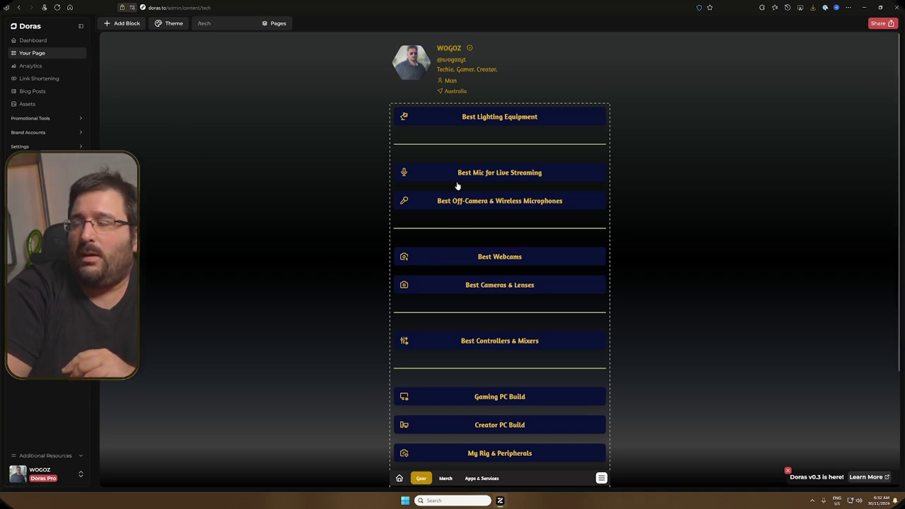
pyautogui.click(399, 479)
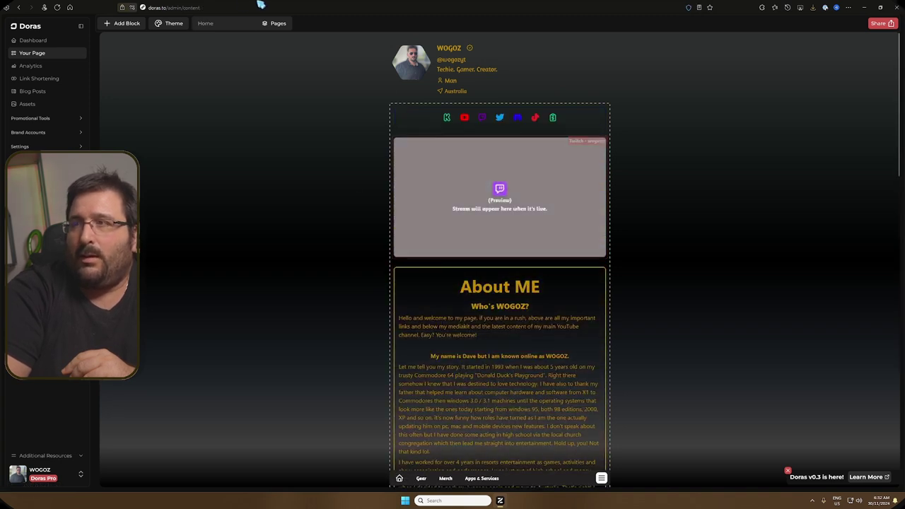
# Step: Create a new page named 'tutorial' with the slug 'tutorial' from the Pages list
pyautogui.click(118, 25)
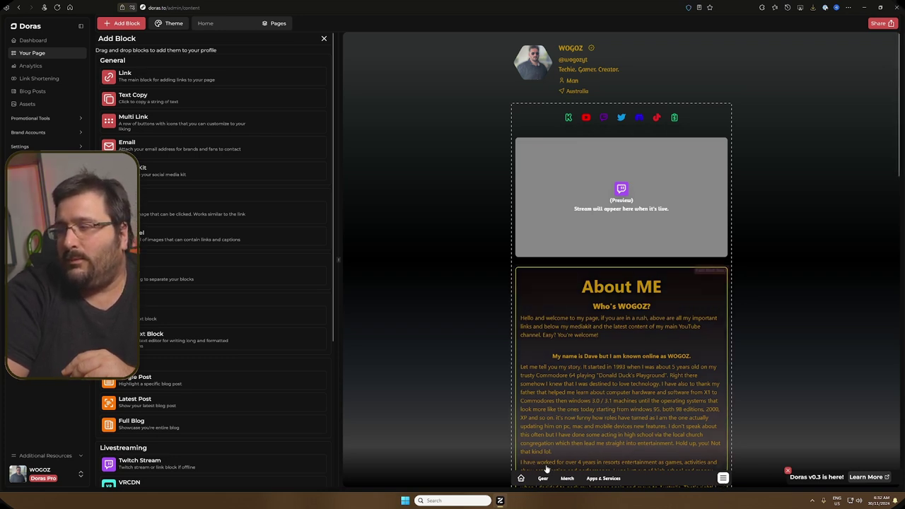
pyautogui.click(276, 24)
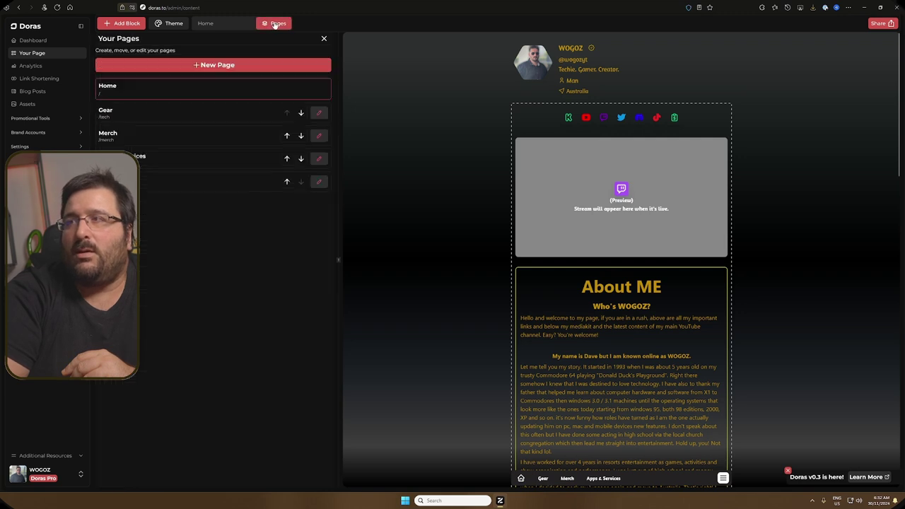
pyautogui.click(273, 67)
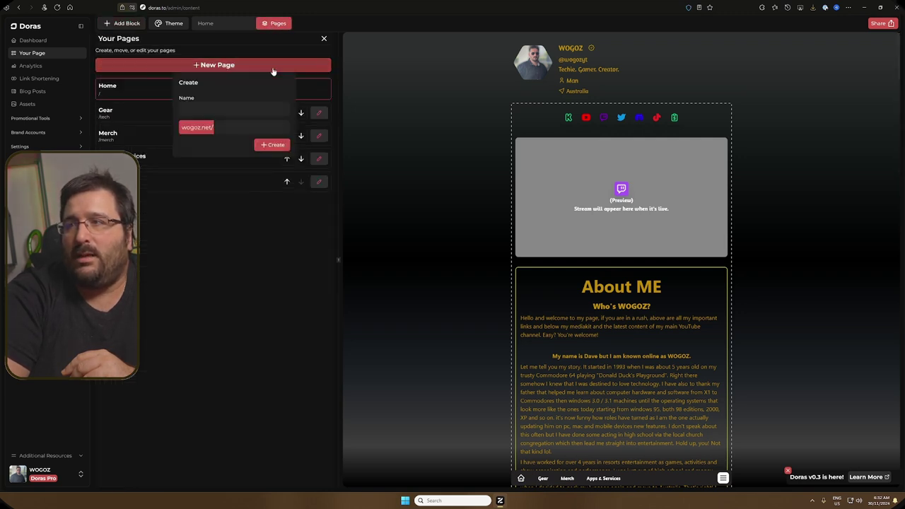
pyautogui.click(240, 113)
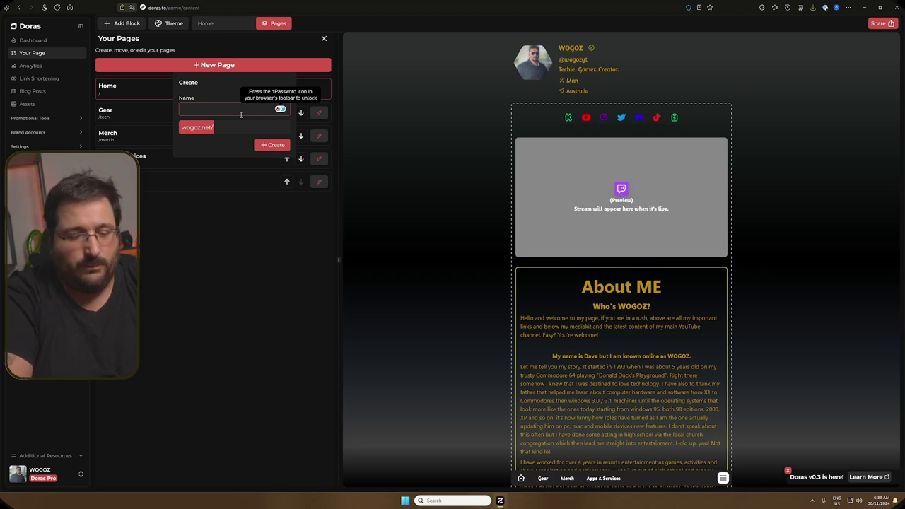
pyautogui.write('tutor')
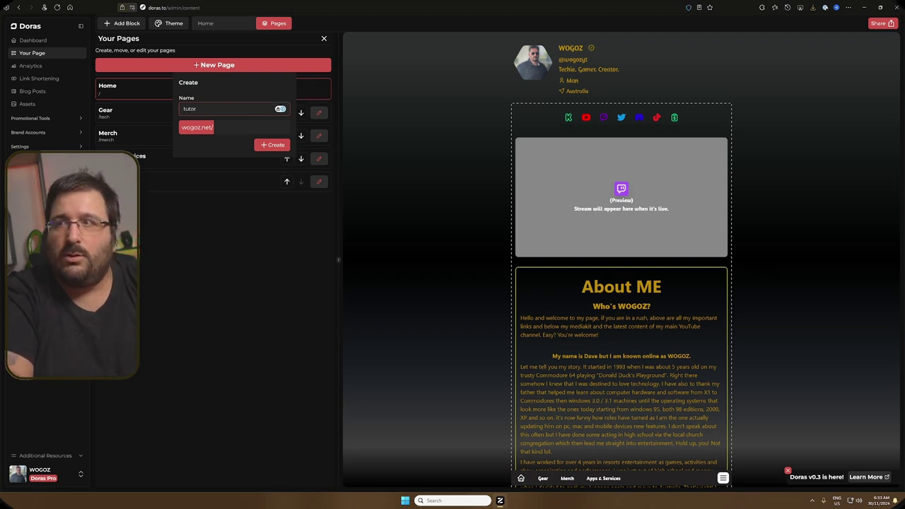
pyautogui.write('ia')
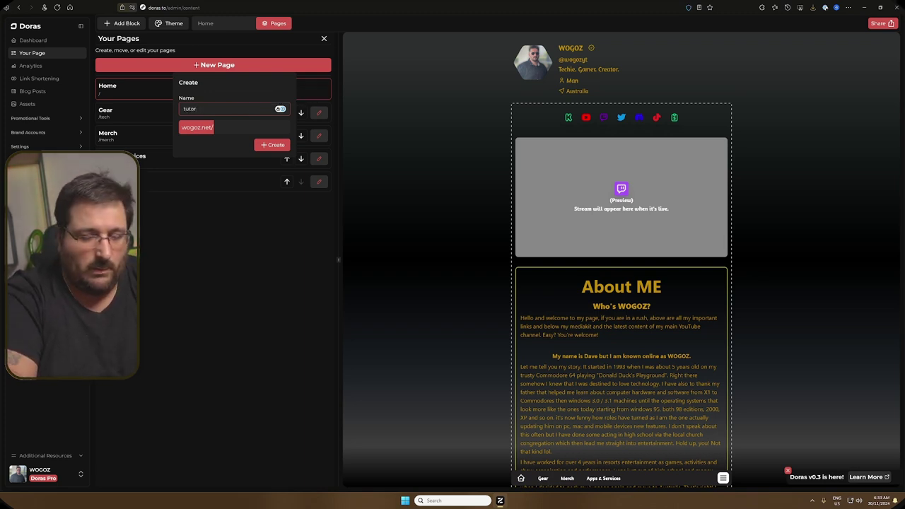
pyautogui.write('l')
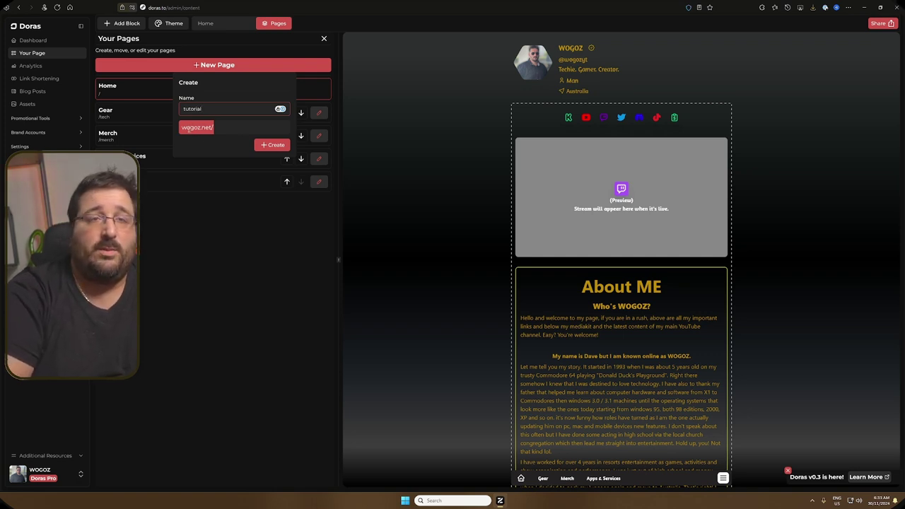
pyautogui.click(229, 130)
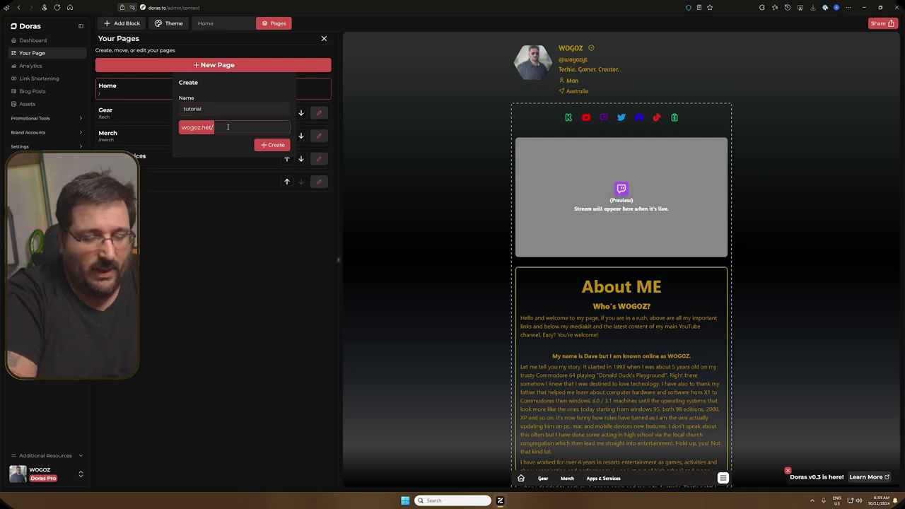
pyautogui.write('rial')
pyautogui.click(261, 146)
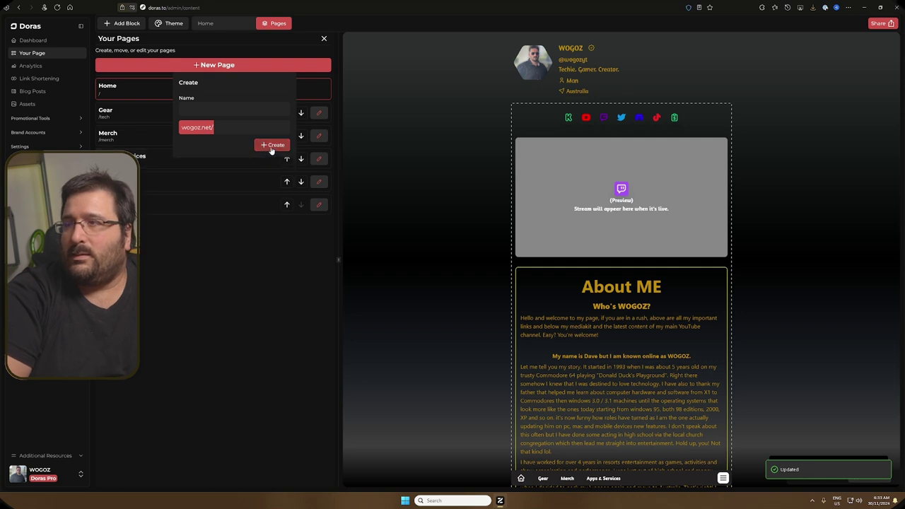
pyautogui.click(225, 269)
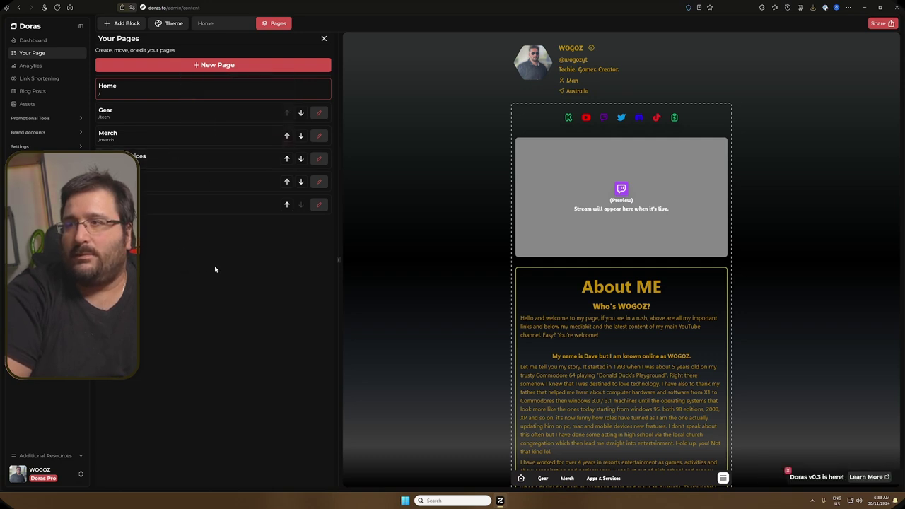
# Step: Open the tutorial page and expand its Theme Background and Colors settings
pyautogui.click(221, 208)
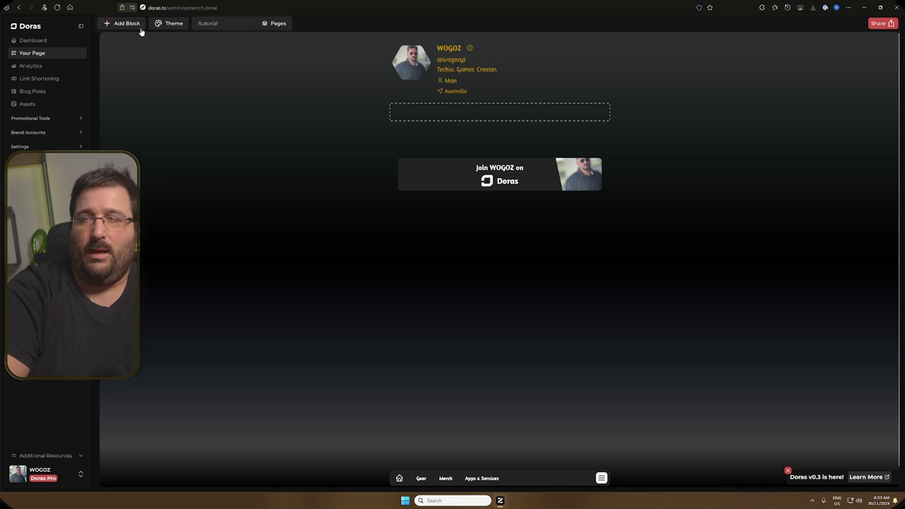
pyautogui.click(168, 24)
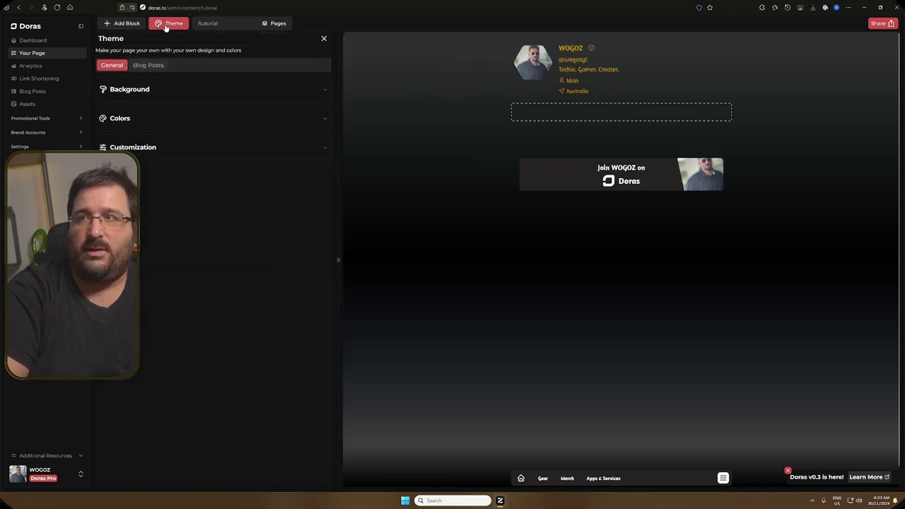
pyautogui.click(191, 97)
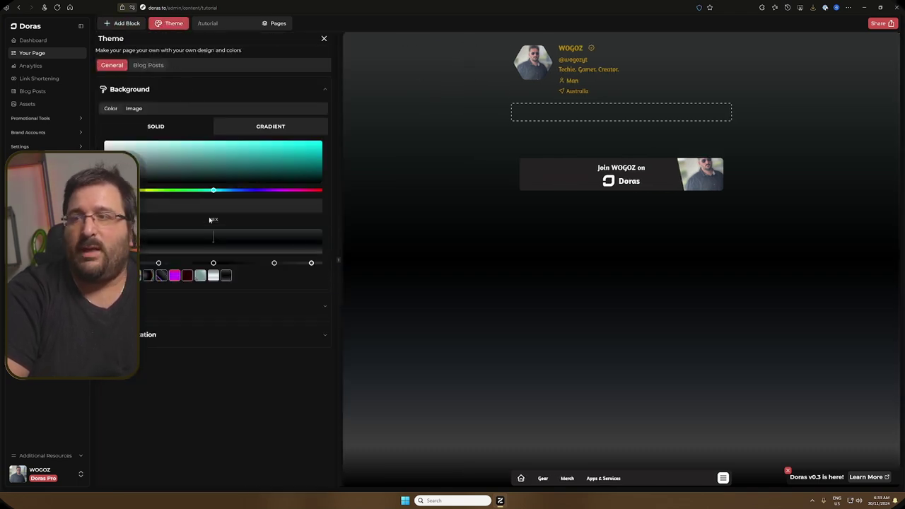
pyautogui.click(313, 307)
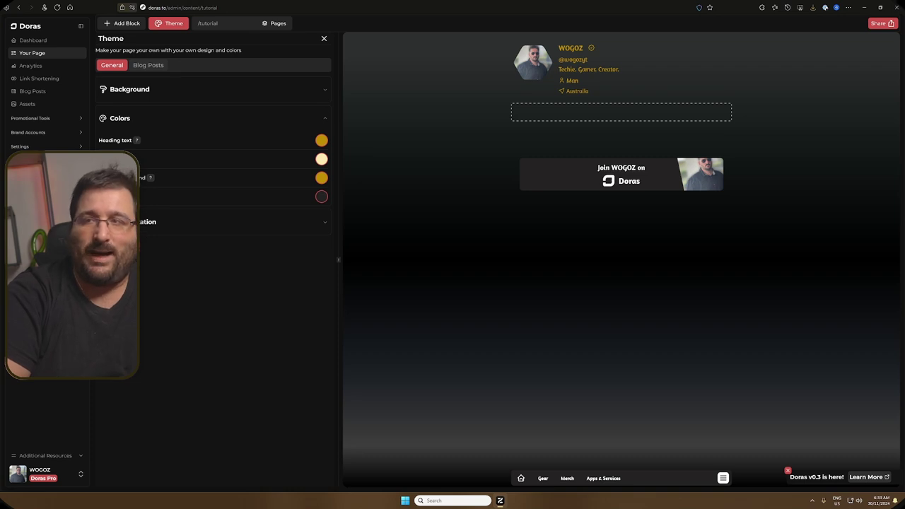
# Step: In Theme Customization, browse the fonts, lower a slider, and try the left then right style option
pyautogui.click(159, 223)
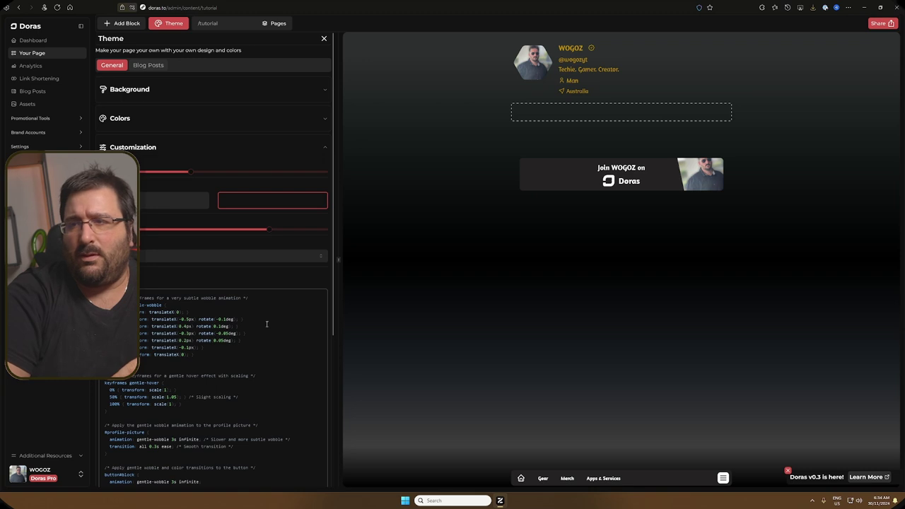
pyautogui.click(191, 257)
pyautogui.scroll(-3, 212, 385)
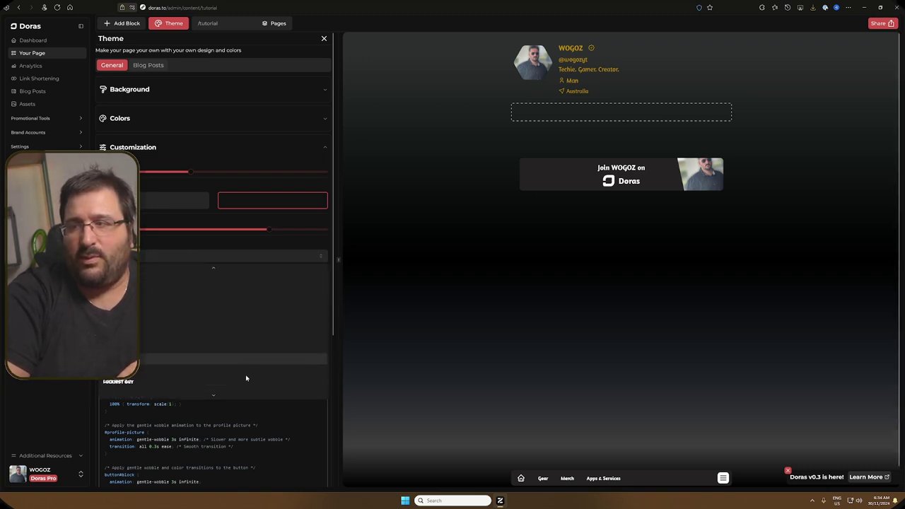
pyautogui.scroll(-2, 244, 374)
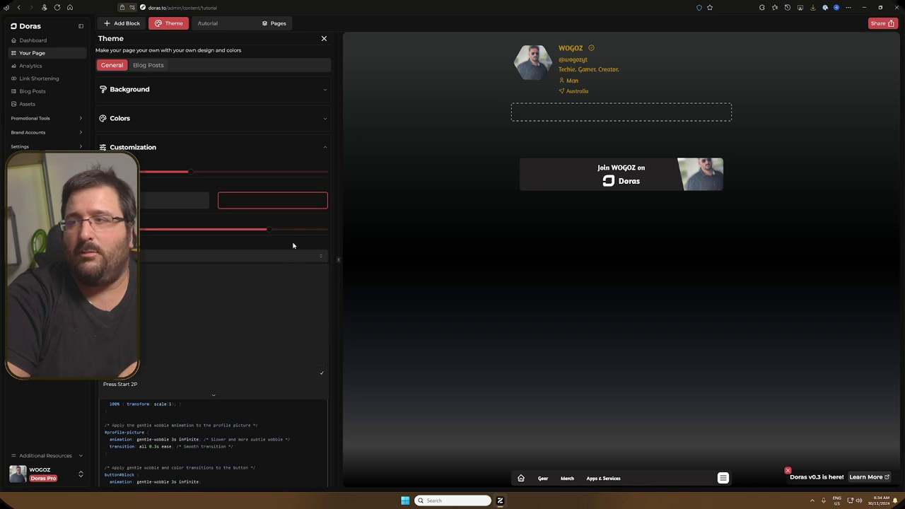
pyautogui.moveTo(255, 237)
pyautogui.mouseDown()
pyautogui.moveTo(269, 233)
pyautogui.moveTo(212, 232)
pyautogui.moveTo(270, 231)
pyautogui.mouseUp()
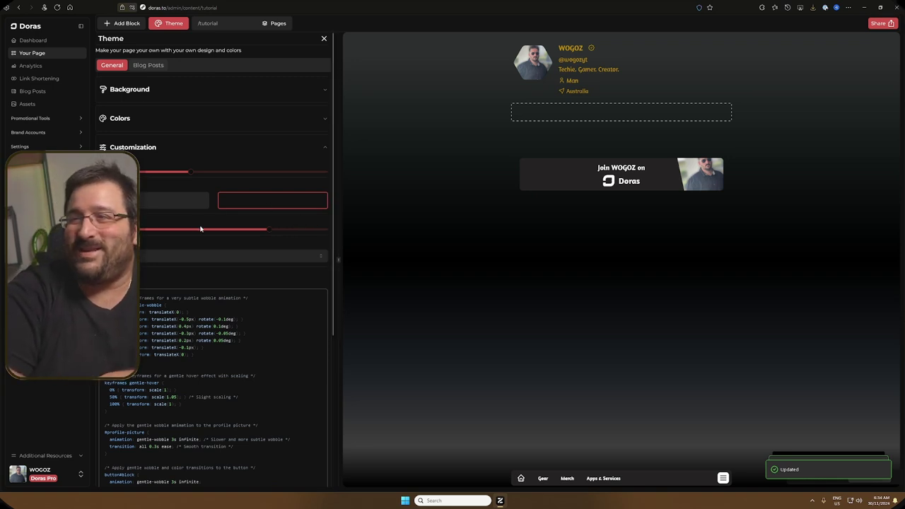
pyautogui.click(178, 198)
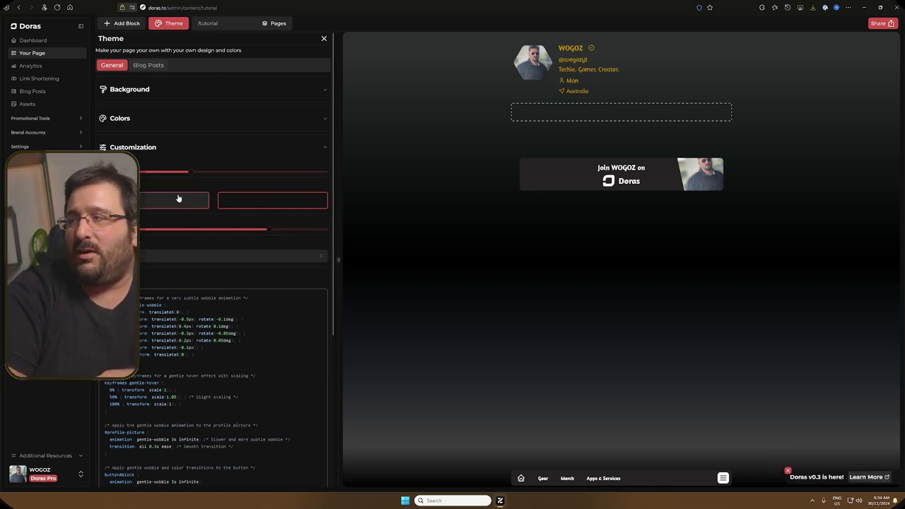
pyautogui.click(265, 203)
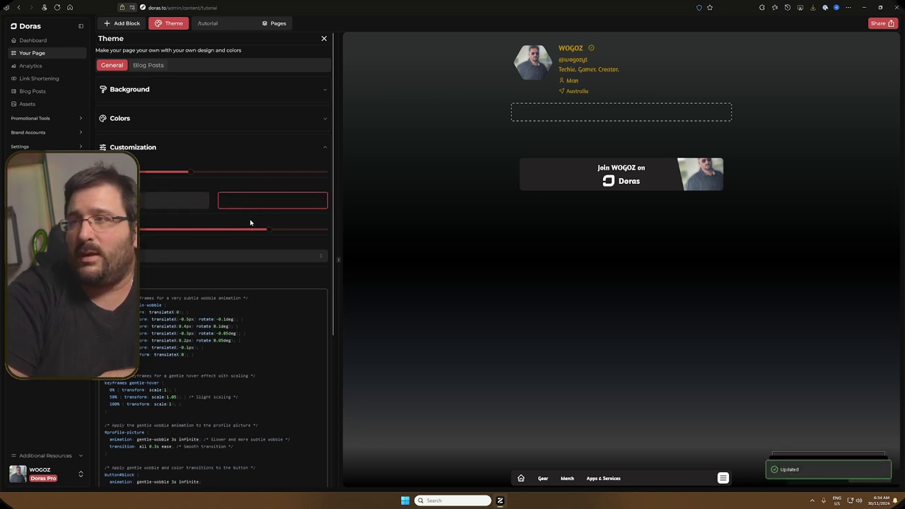
# Step: Try solid and gradient page backgrounds, view blog-post theme styling, then return to General settings
pyautogui.click(208, 119)
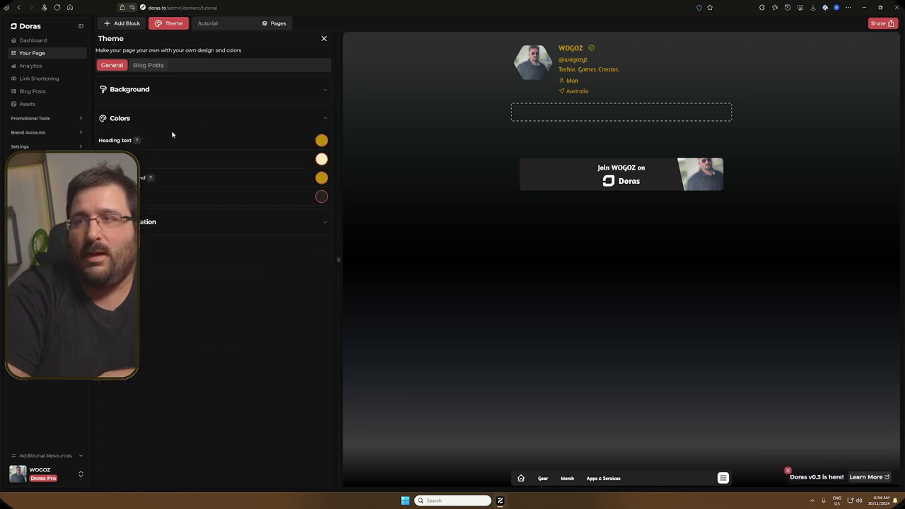
pyautogui.click(211, 90)
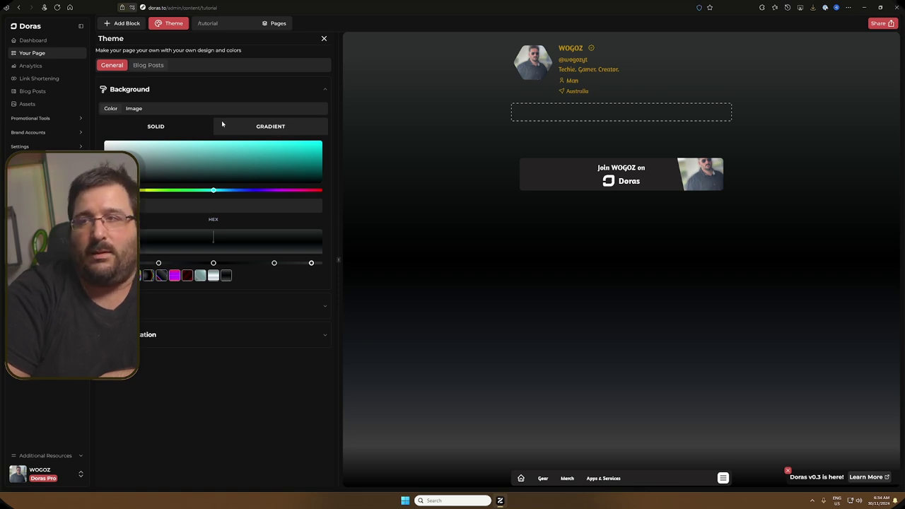
pyautogui.click(184, 127)
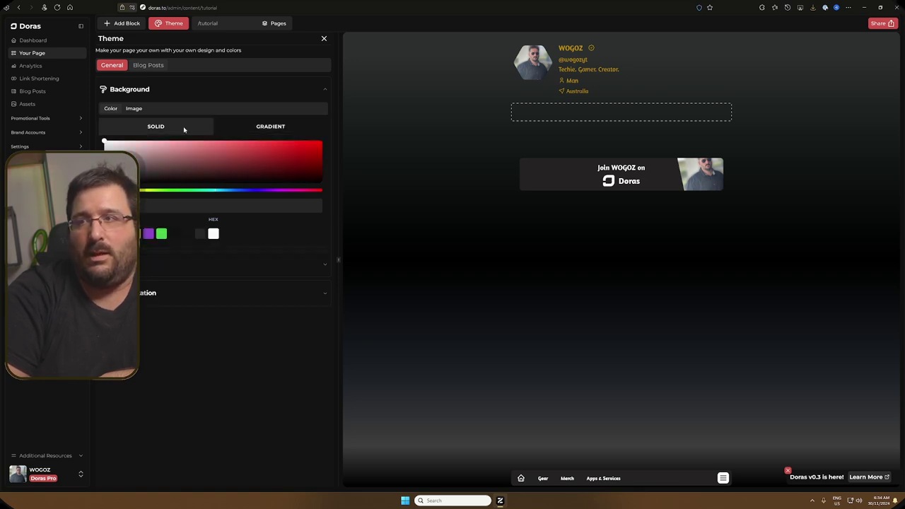
pyautogui.click(263, 130)
pyautogui.click(155, 70)
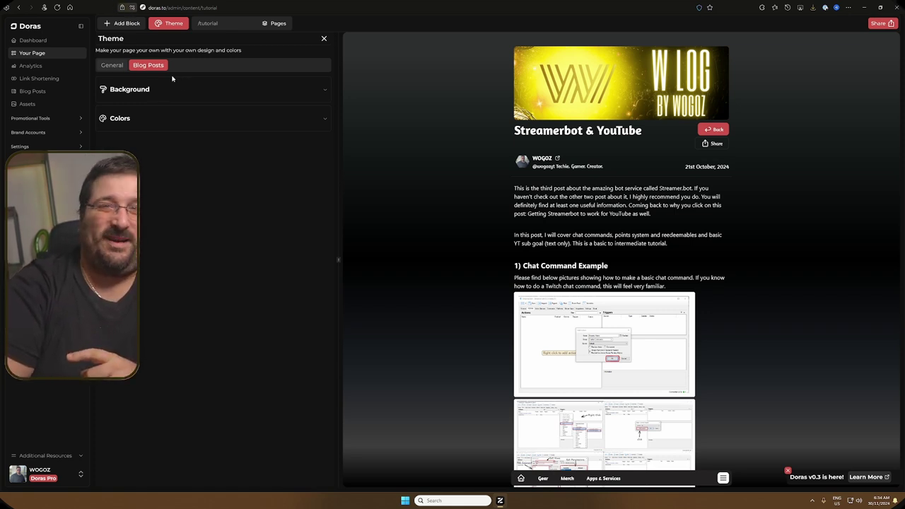
pyautogui.click(113, 65)
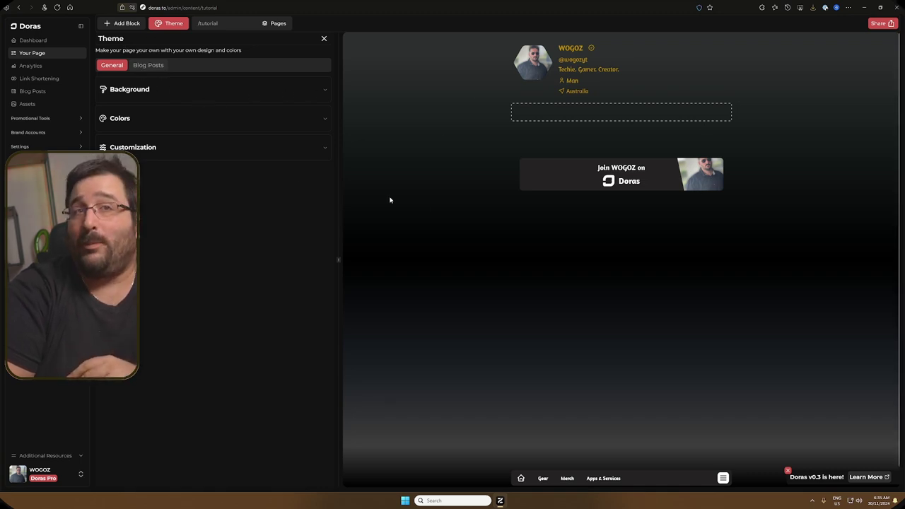
# Step: Add a Link block below the profile details, enable its colour options and make the first colour green
pyautogui.click(115, 24)
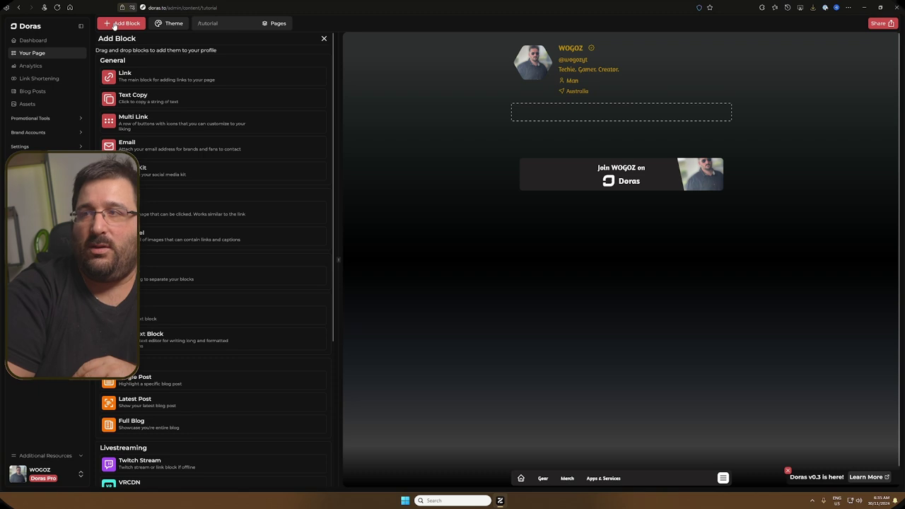
pyautogui.moveTo(119, 75); pyautogui.dragTo(538, 118)
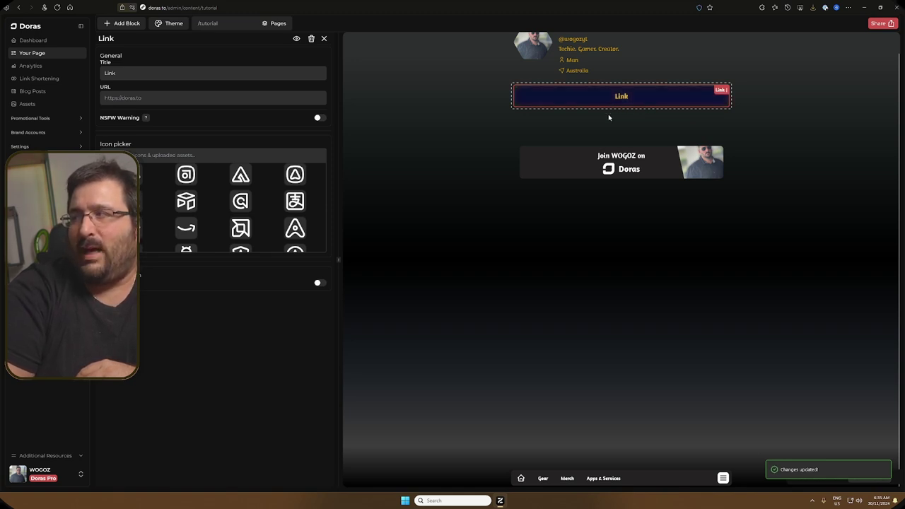
pyautogui.click(320, 284)
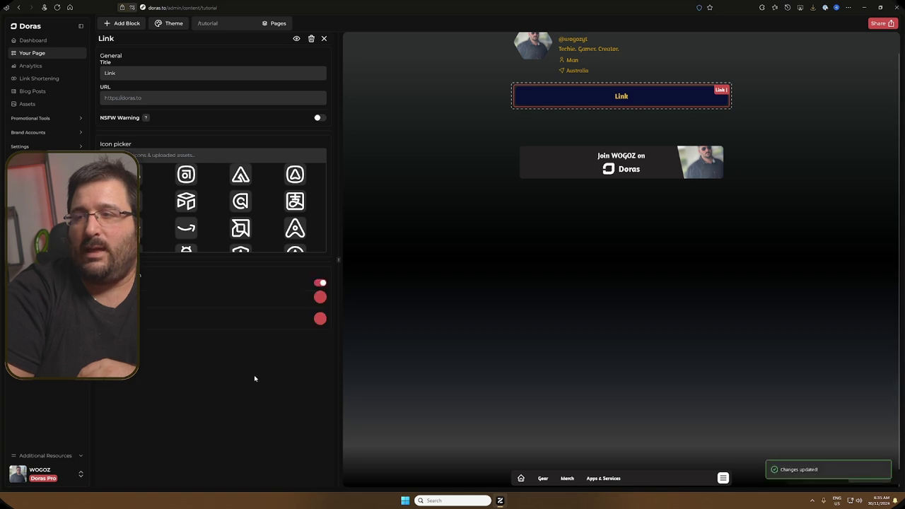
pyautogui.click(321, 297)
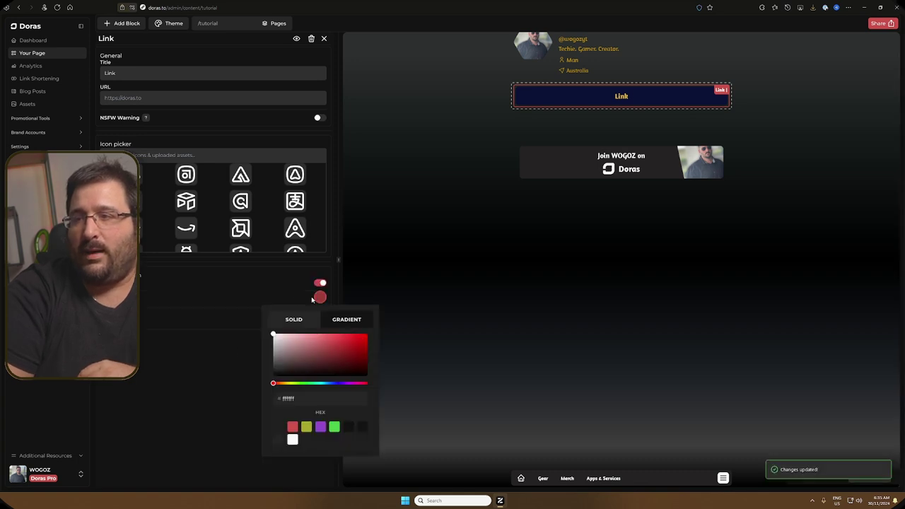
pyautogui.moveTo(304, 361); pyautogui.dragTo(345, 351)
pyautogui.click(316, 383)
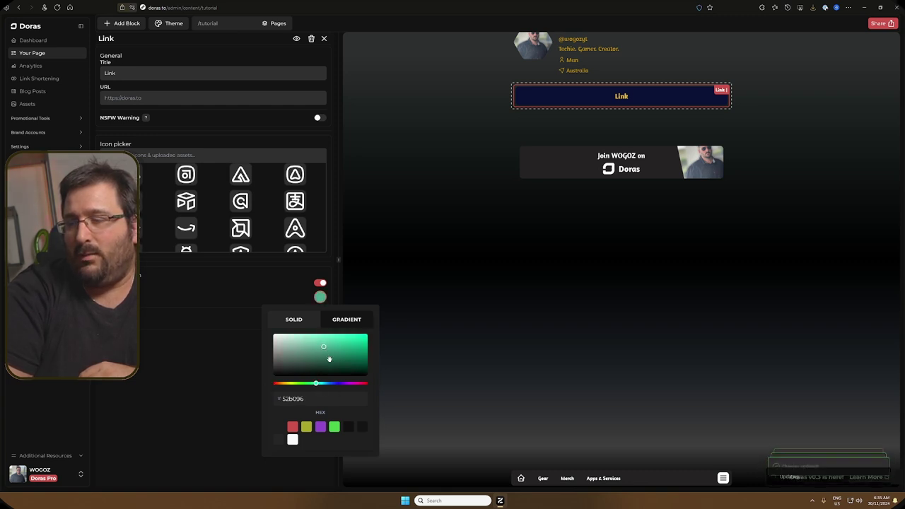
pyautogui.click(328, 383)
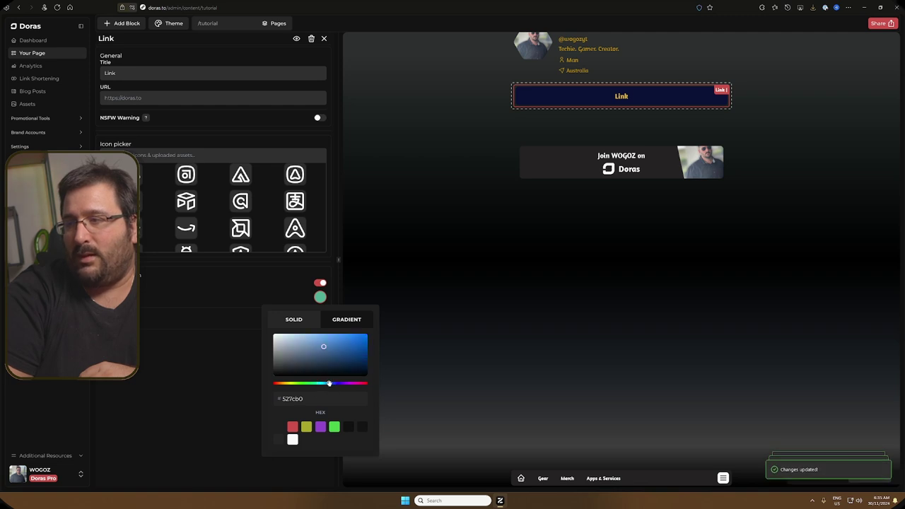
pyautogui.click(302, 384)
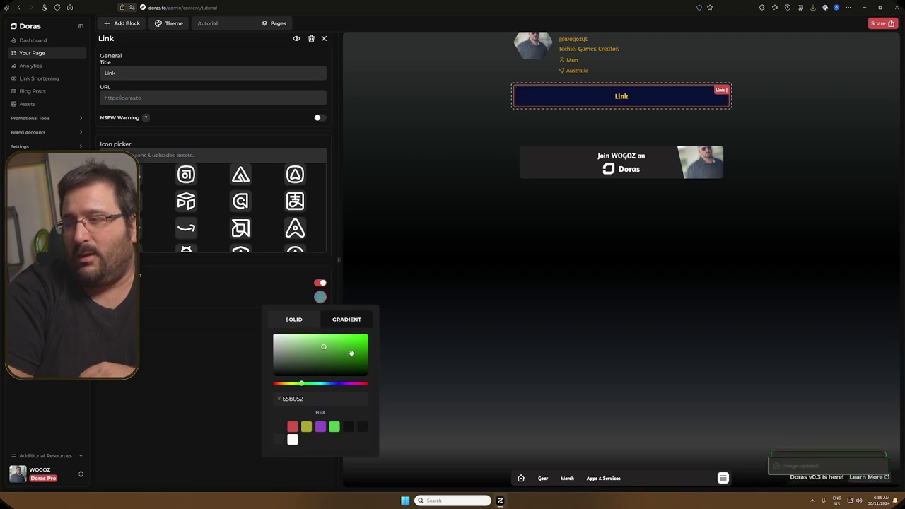
pyautogui.click(237, 360)
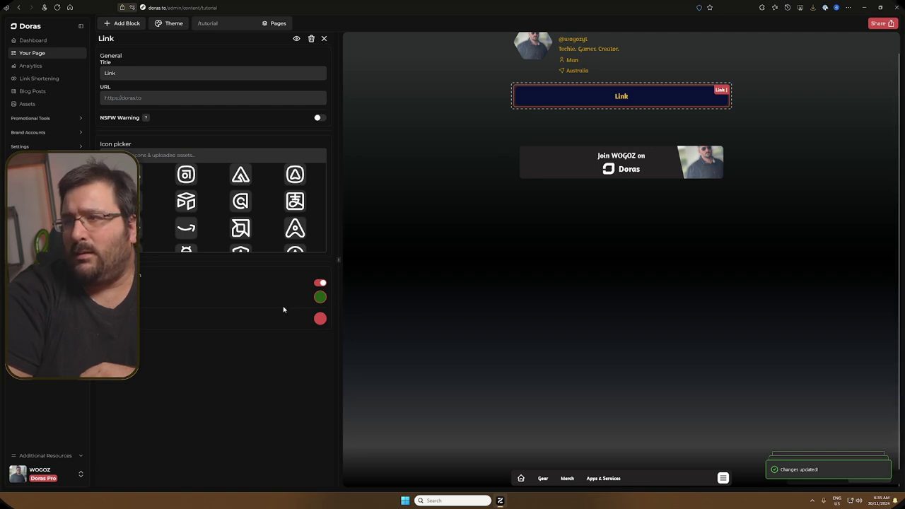
# Step: Set the Link block's second colour to the green preset and reopen its settings from the page
pyautogui.click(320, 319)
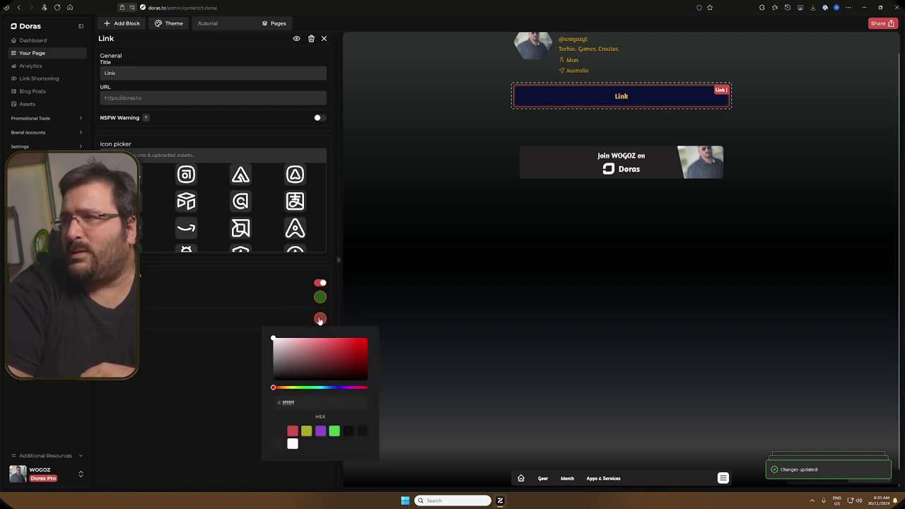
pyautogui.click(334, 432)
pyautogui.click(208, 400)
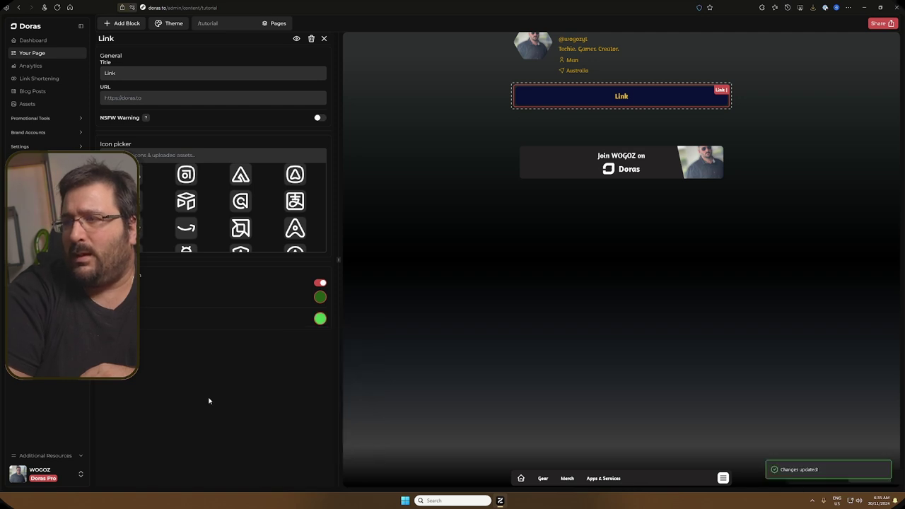
pyautogui.click(614, 97)
pyautogui.click(548, 93)
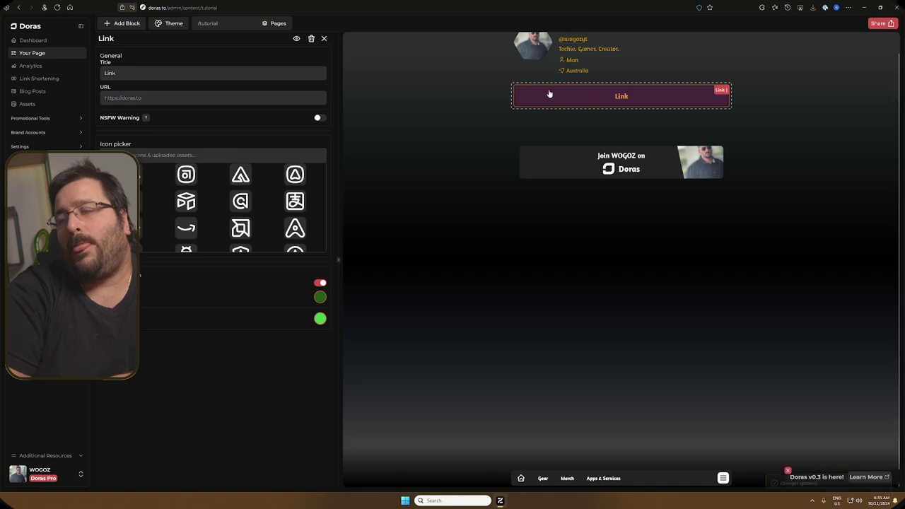
pyautogui.click(202, 95)
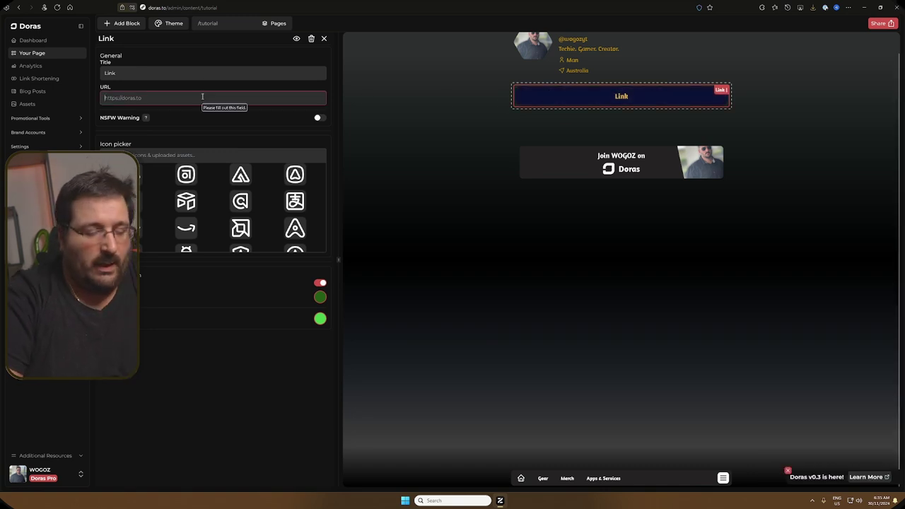
pyautogui.write('https')
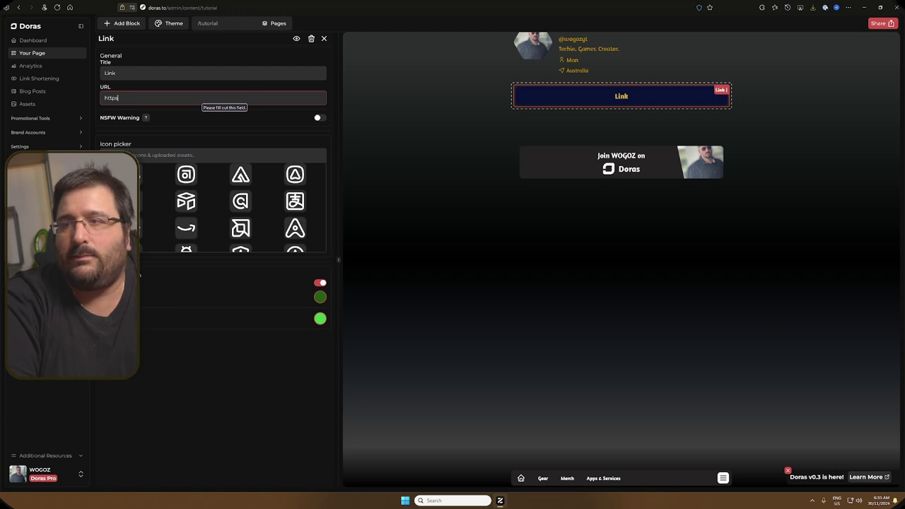
pyautogui.click(319, 284)
pyautogui.moveTo(145, 97); pyautogui.dragTo(65, 95)
pyautogui.press('BackSpace')
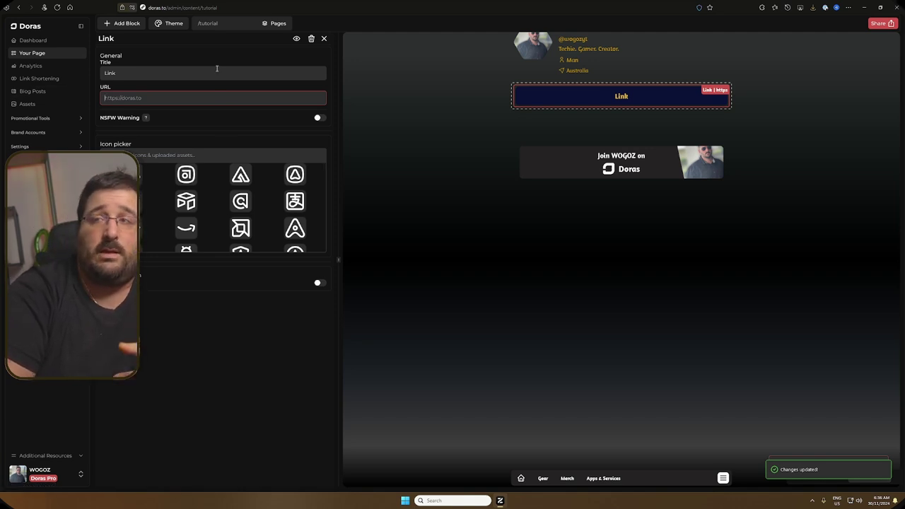
pyautogui.click(136, 97)
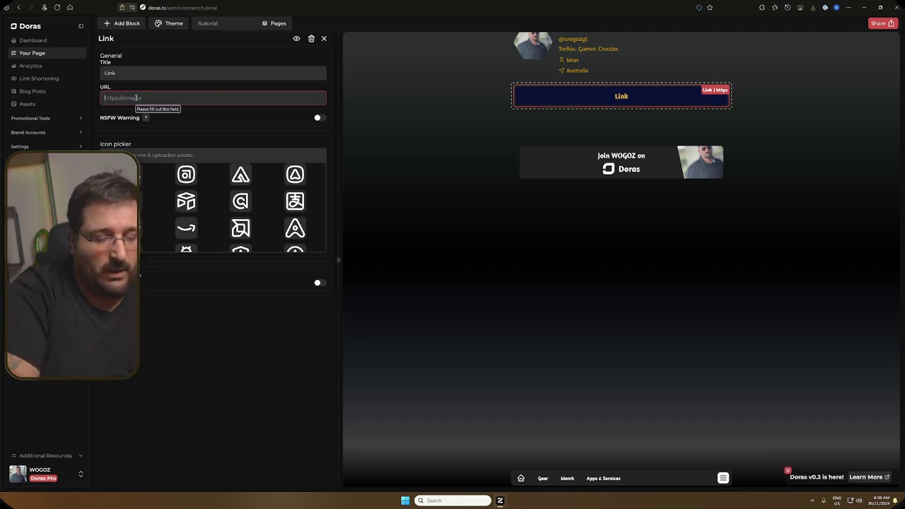
pyautogui.write('htp')
pyautogui.write('ps:')
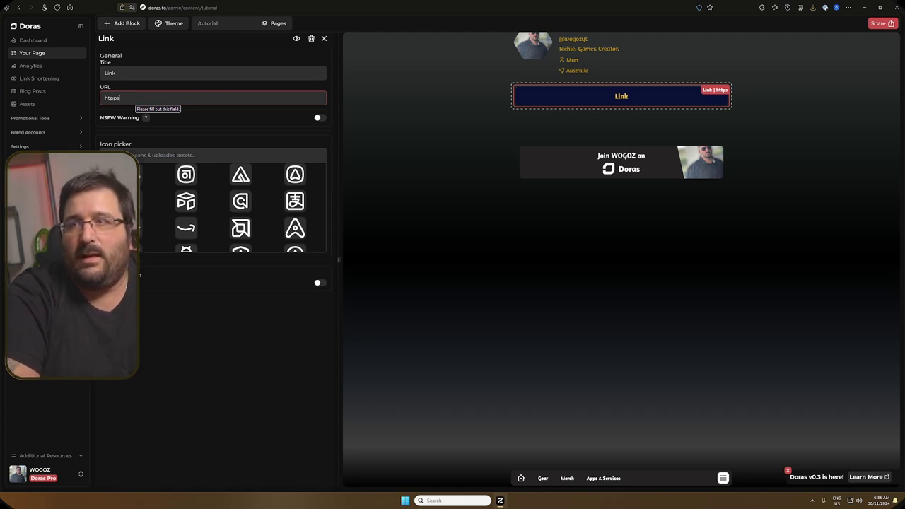
pyautogui.press('BackSpace')
pyautogui.press('BackSpace')
pyautogui.write('tps://')
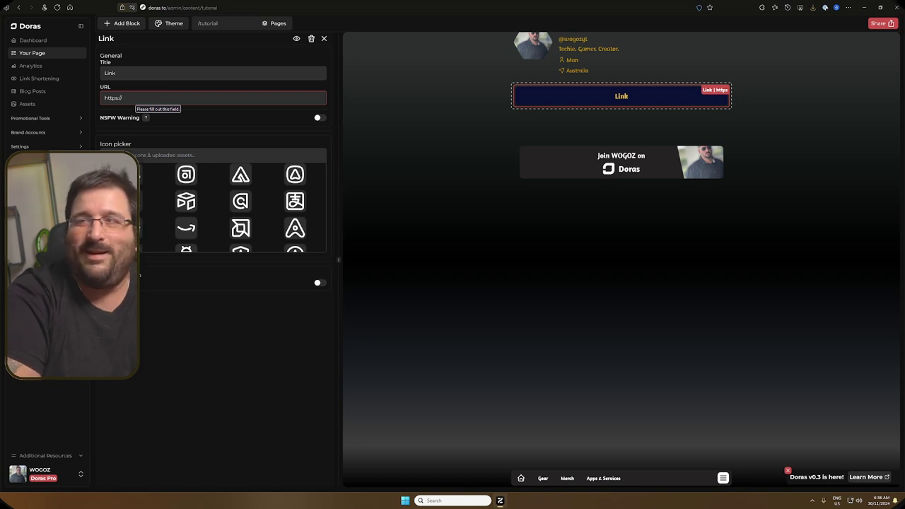
pyautogui.write('wogoz')
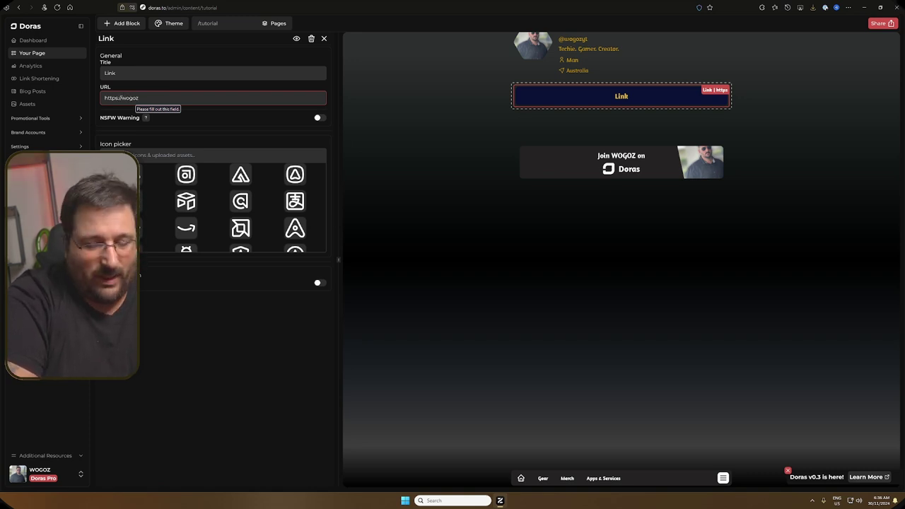
pyautogui.write('.net')
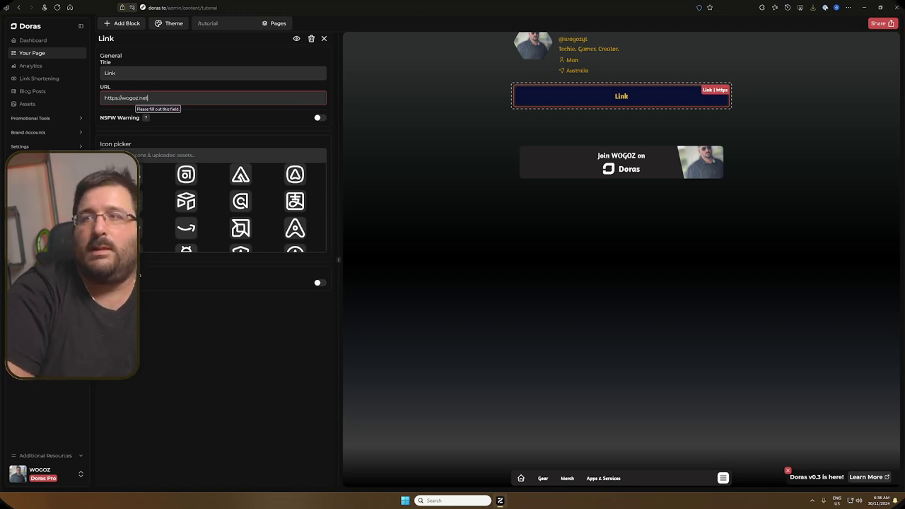
pyautogui.hotkey('shift', 'Tab')
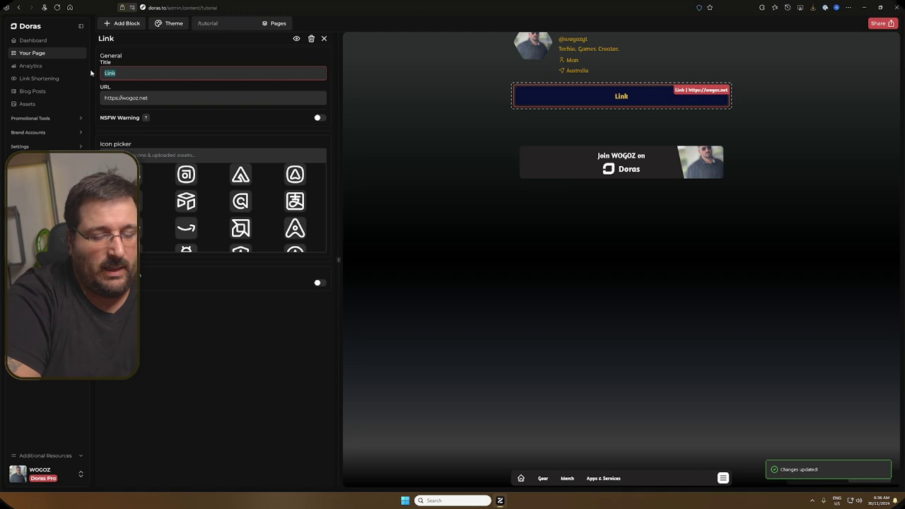
pyautogui.write('M<a')
pyautogui.write('in webs')
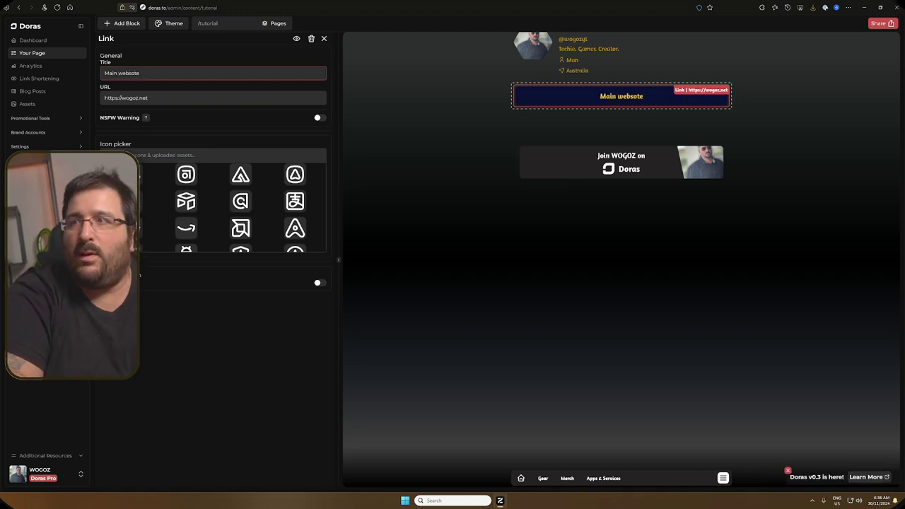
pyautogui.write('ite')
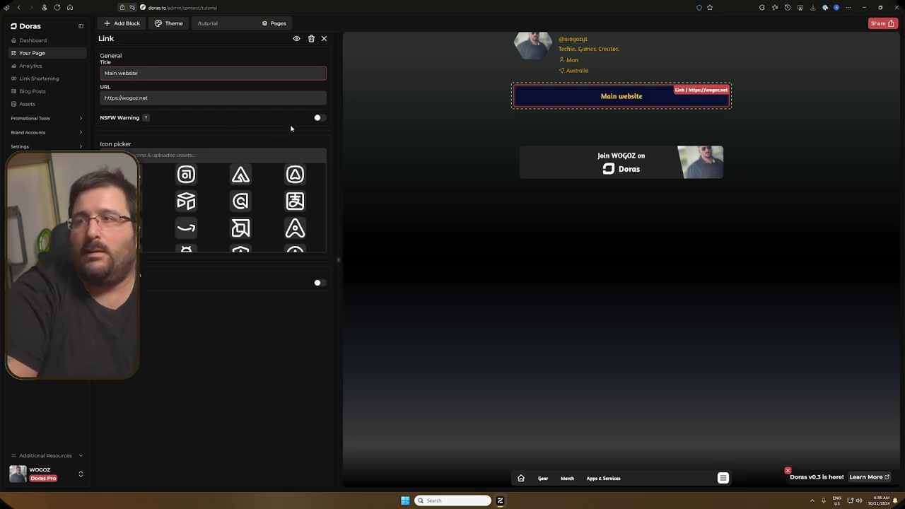
pyautogui.click(145, 122)
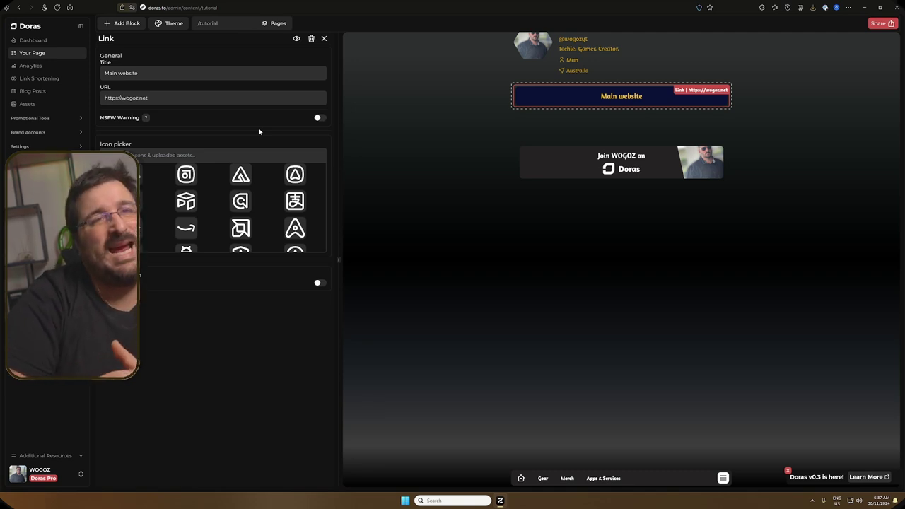
pyautogui.click(322, 119)
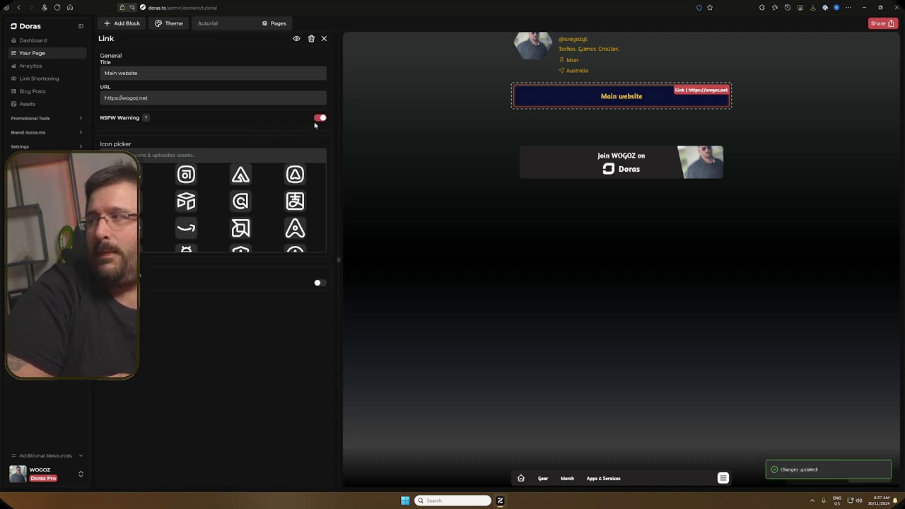
pyautogui.click(321, 119)
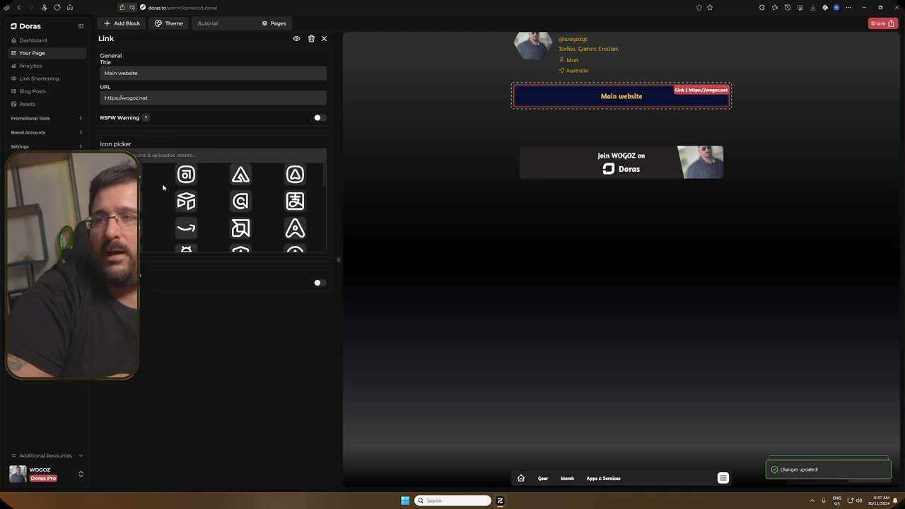
# Step: Give the Main website link a folder icon, close its settings and bring up the Add Block list
pyautogui.click(186, 227)
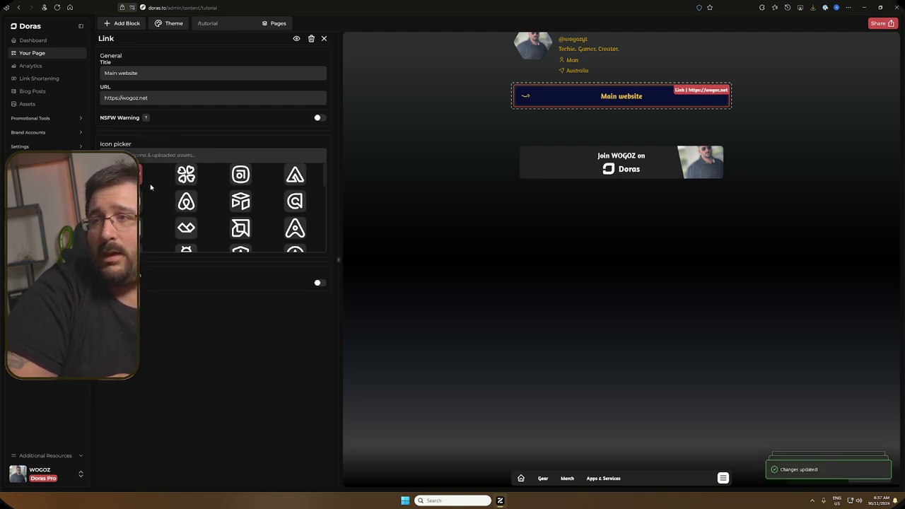
pyautogui.scroll(-10, 179, 176)
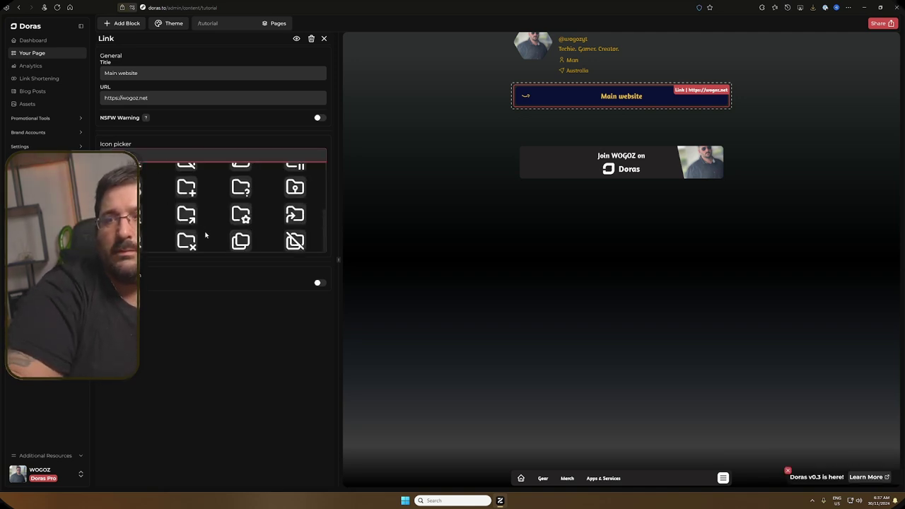
pyautogui.click(241, 188)
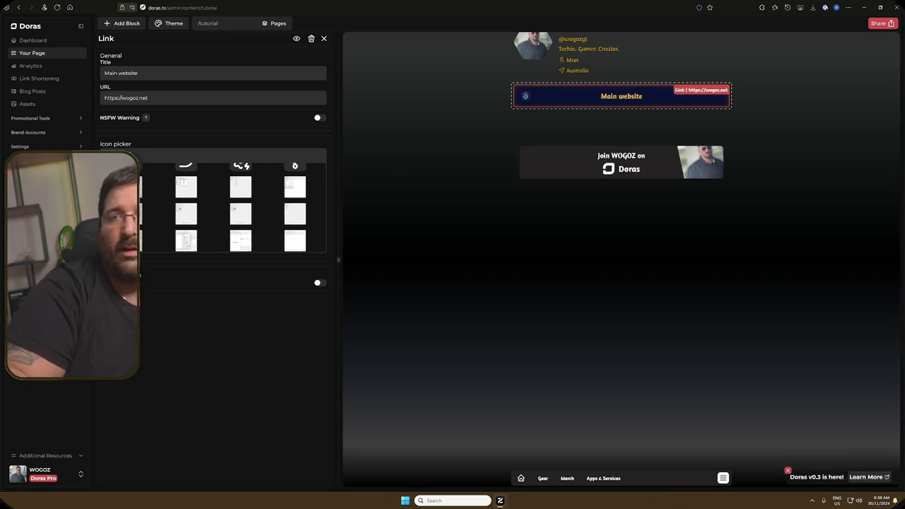
pyautogui.click(105, 150)
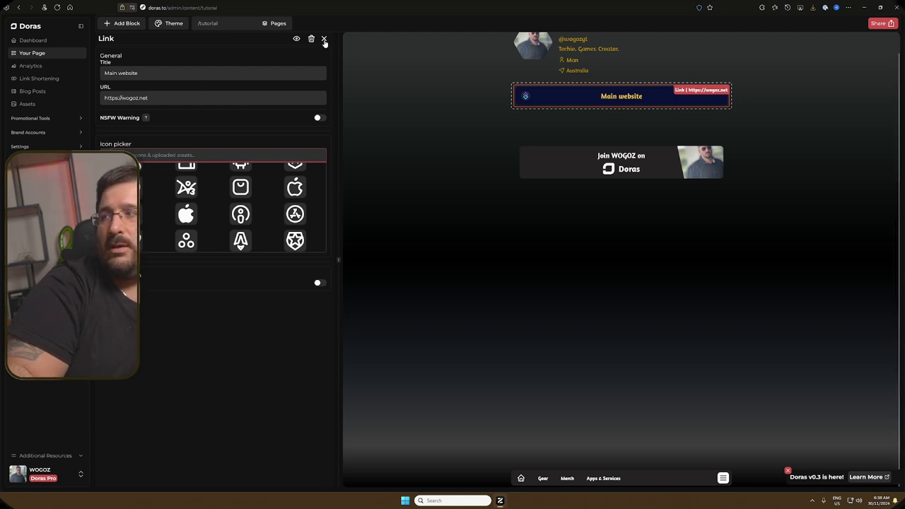
pyautogui.click(324, 39)
pyautogui.click(121, 23)
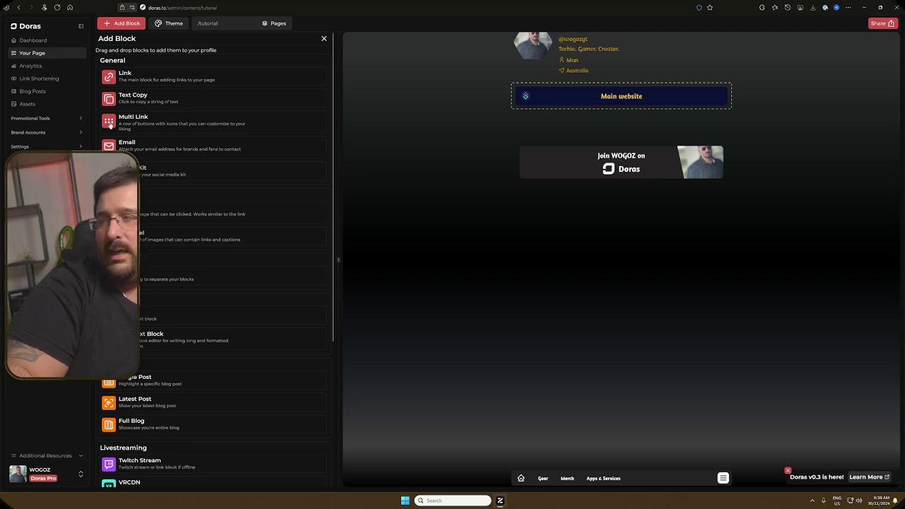
# Step: Place a Multi Link block above Main website and extend it to eight icon buttons
pyautogui.moveTo(110, 125); pyautogui.dragTo(575, 92)
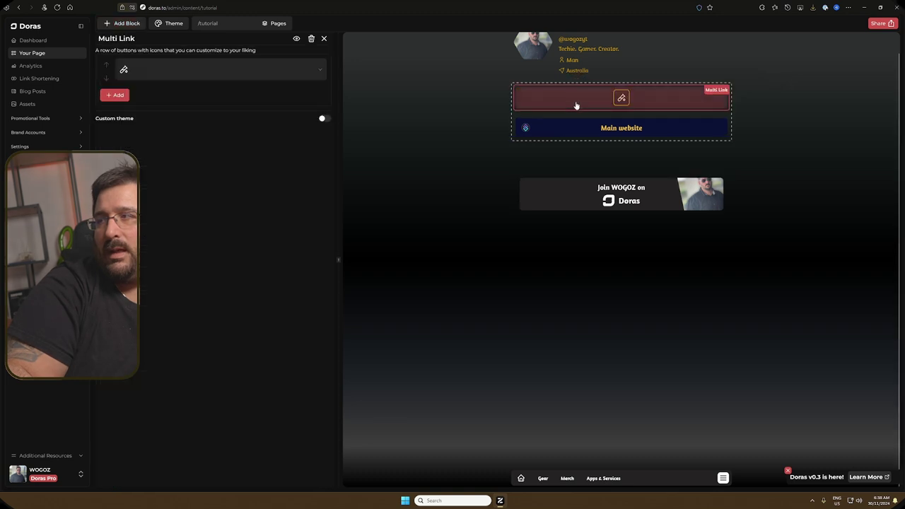
pyautogui.click(115, 94)
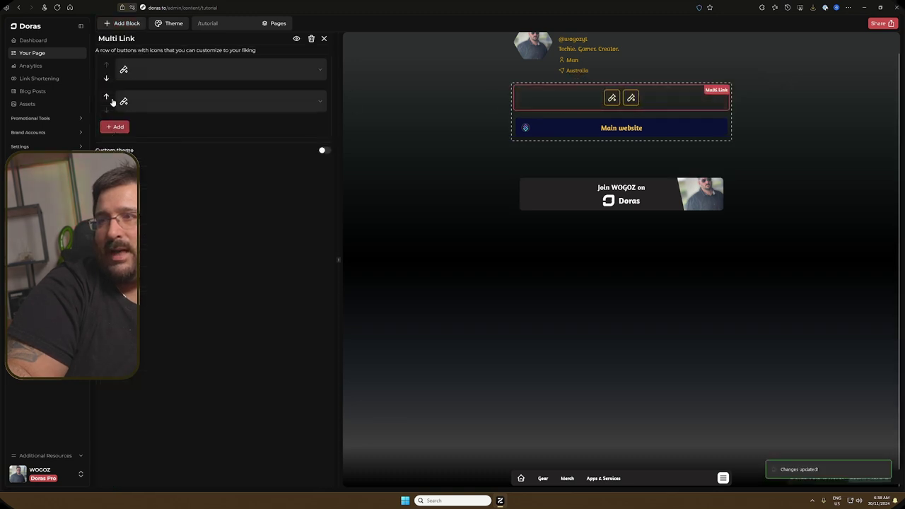
pyautogui.click(115, 126)
pyautogui.click(115, 159)
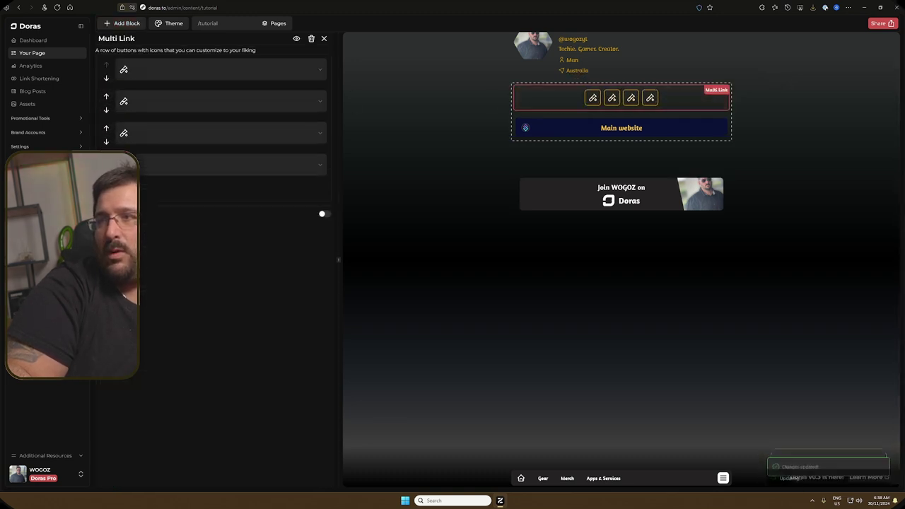
pyautogui.click(115, 190)
pyautogui.click(115, 222)
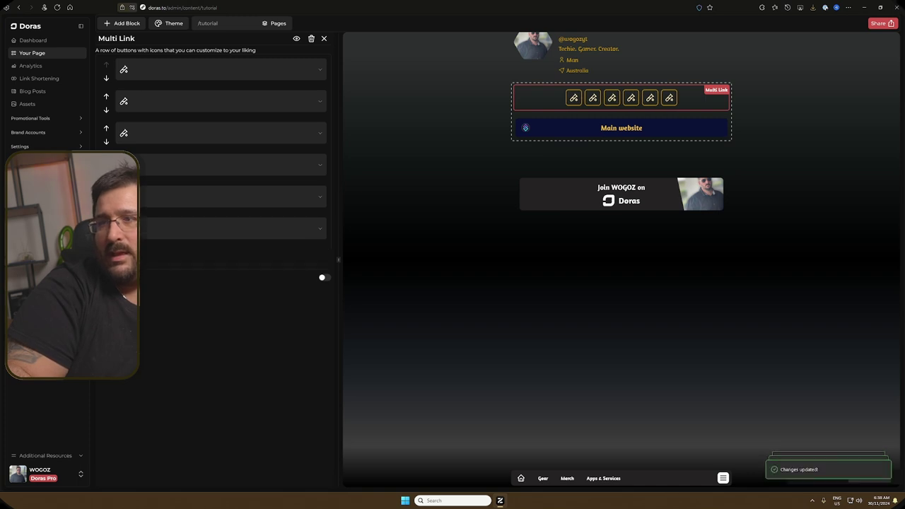
pyautogui.click(116, 254)
pyautogui.click(115, 285)
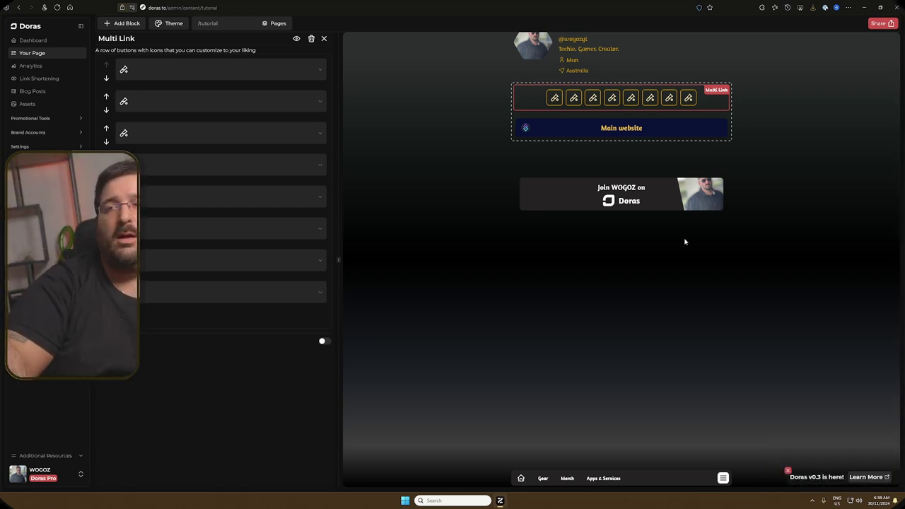
# Step: Place an Email block below Main website and enter an email address
pyautogui.click(124, 24)
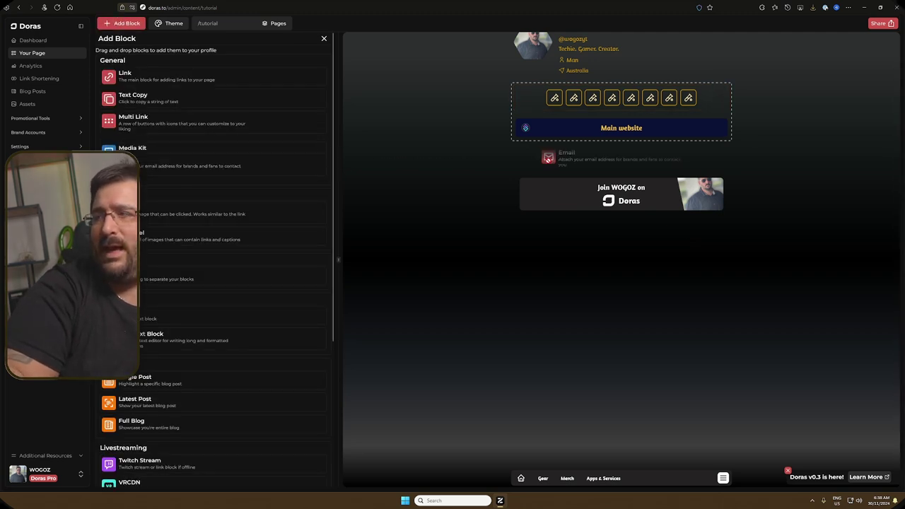
pyautogui.moveTo(122, 139); pyautogui.dragTo(520, 153)
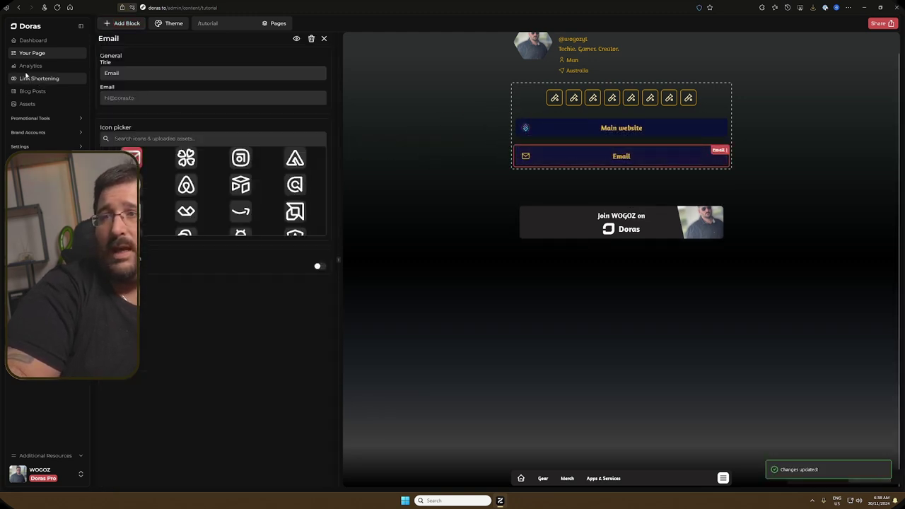
pyautogui.click(153, 102)
pyautogui.write('ronhripnvrfpsvbmnf[p;sdmbj[fm,vb[fdskbvdsf')
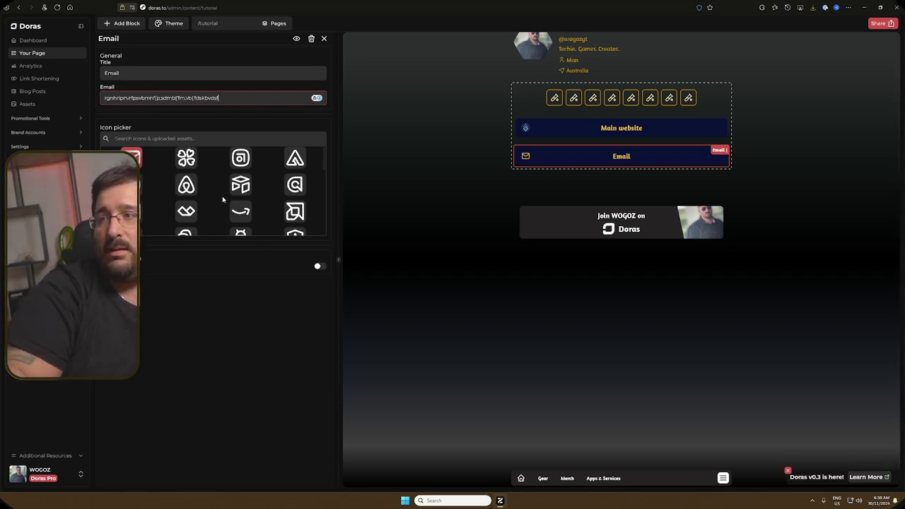
# Step: Search the icons for 'mail' and give the Email button the first mail icon
pyautogui.click(202, 140)
pyautogui.write('email')
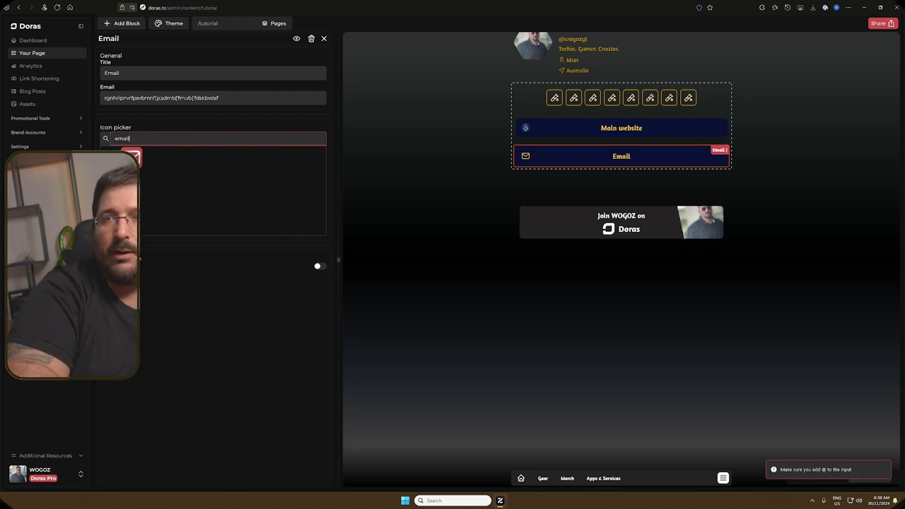
pyautogui.click(132, 157)
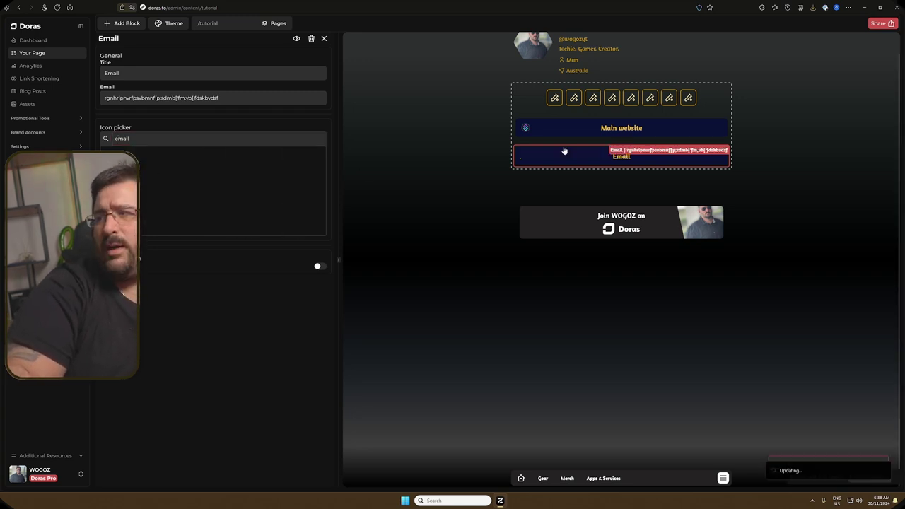
pyautogui.click(142, 140)
pyautogui.press('BackSpace')
pyautogui.press('BackSpace')
pyautogui.press('BackSpace')
pyautogui.press('BackSpace')
pyautogui.press('BackSpace')
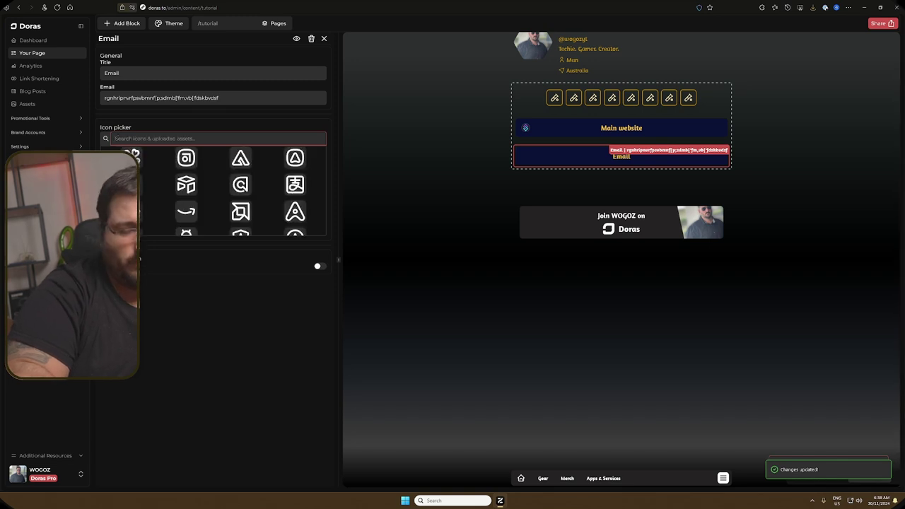
pyautogui.write('mail')
pyautogui.click(131, 157)
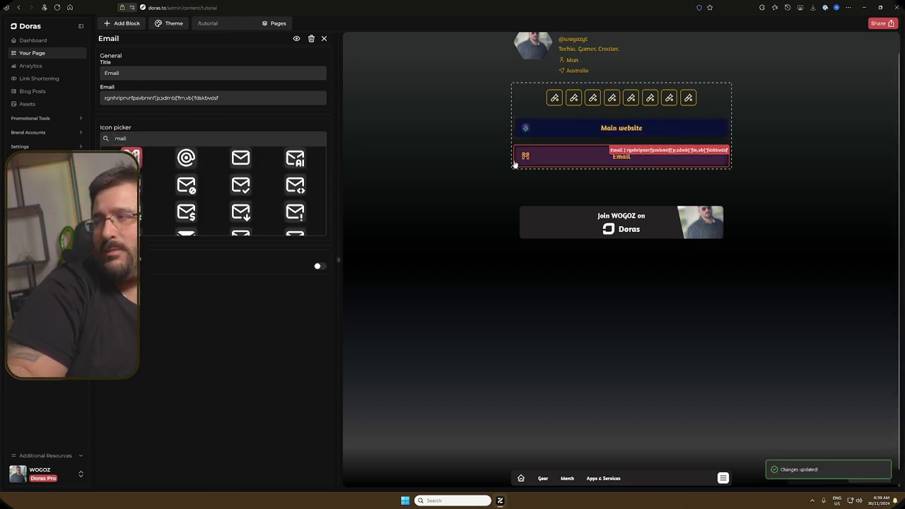
# Step: Place a Media Kit above Email showing Twitter, Twitch, a third platform and YouTube stats with total followers
pyautogui.click(123, 23)
pyautogui.moveTo(124, 170); pyautogui.dragTo(525, 164)
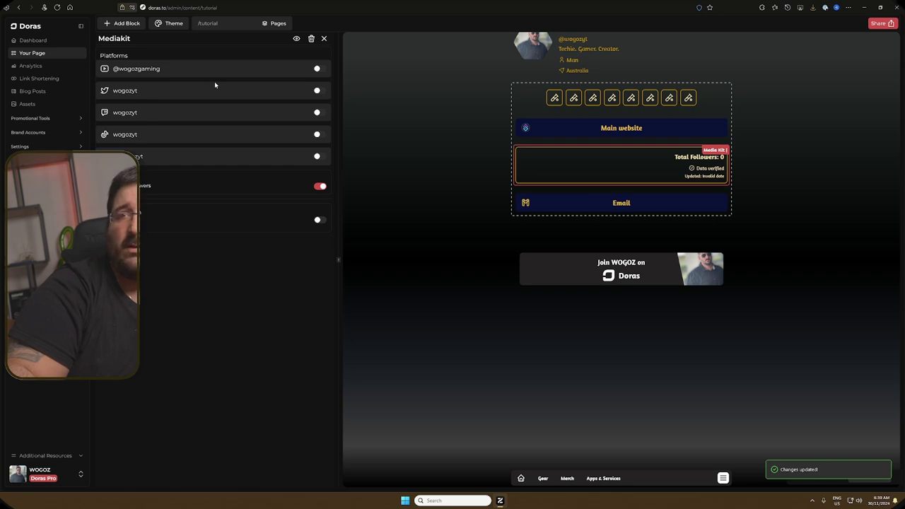
pyautogui.click(319, 90)
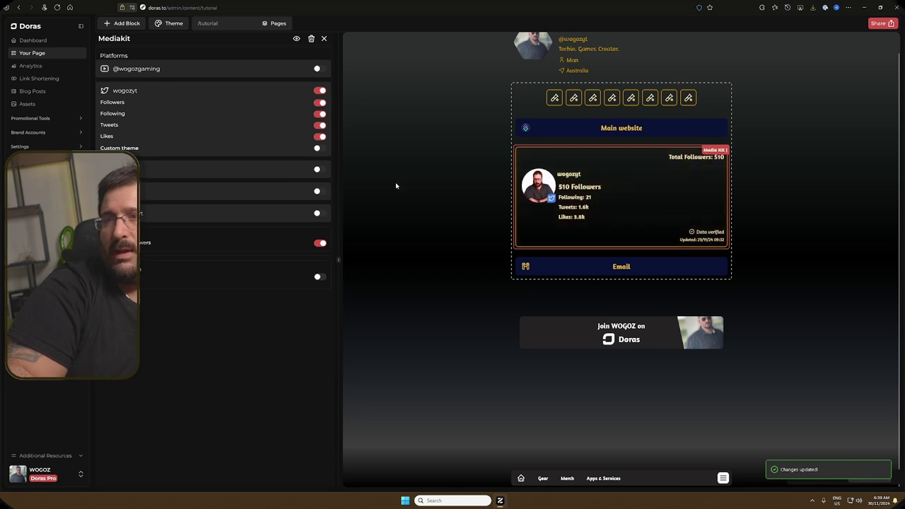
pyautogui.click(320, 170)
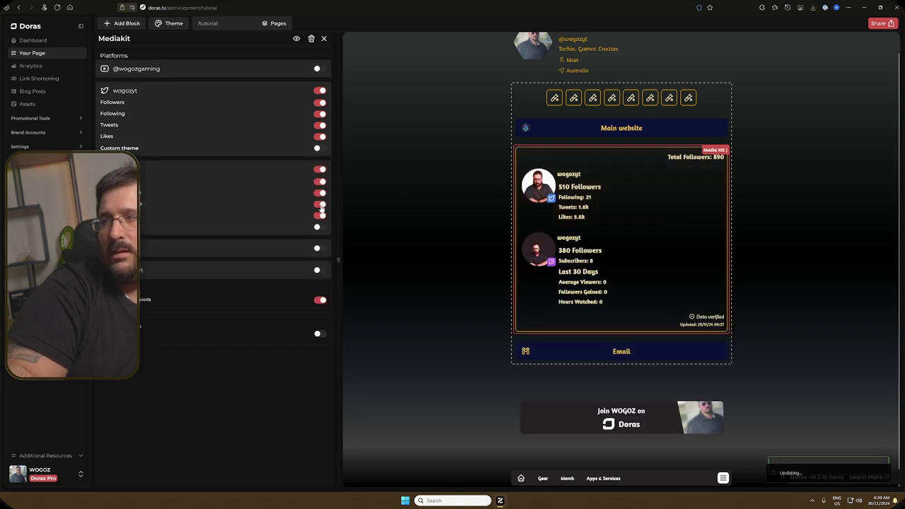
pyautogui.click(319, 249)
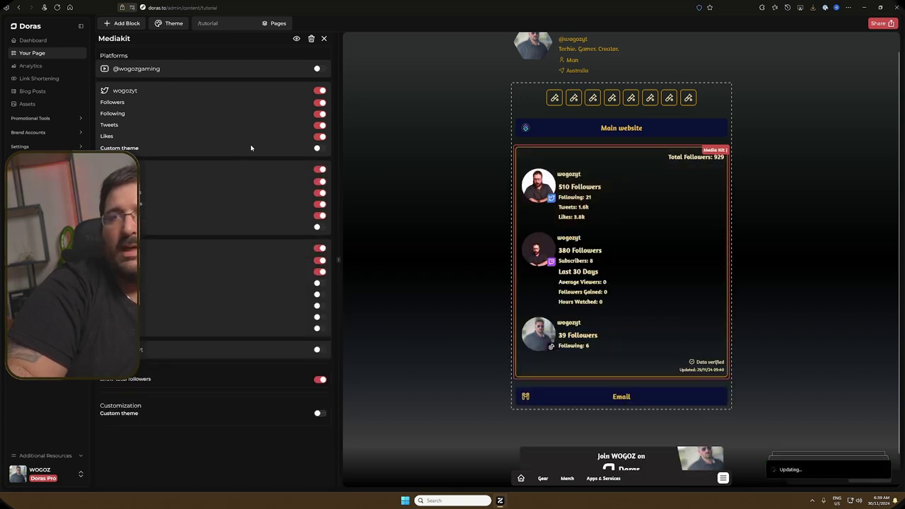
pyautogui.click(323, 382)
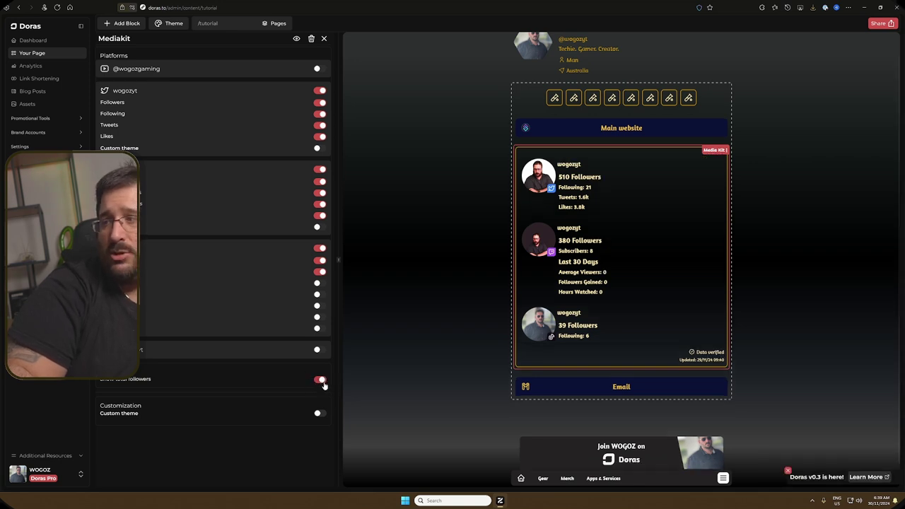
pyautogui.click(323, 382)
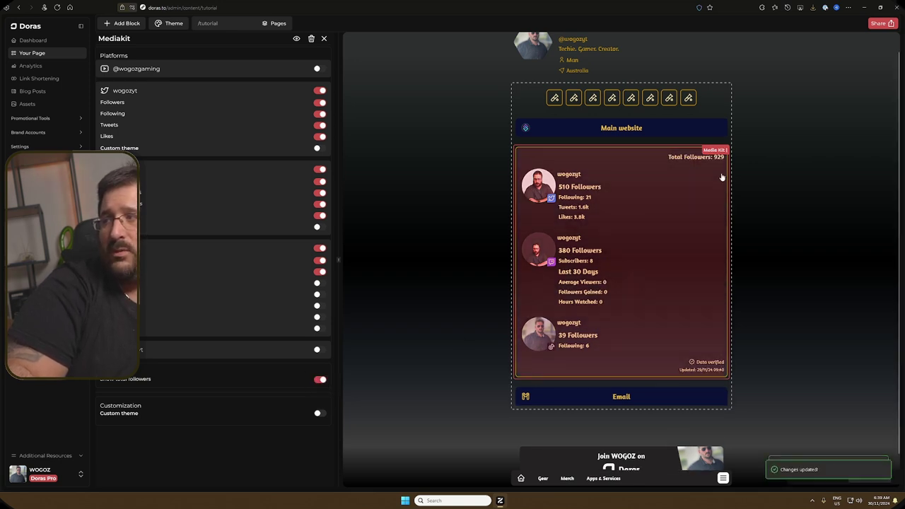
pyautogui.click(321, 351)
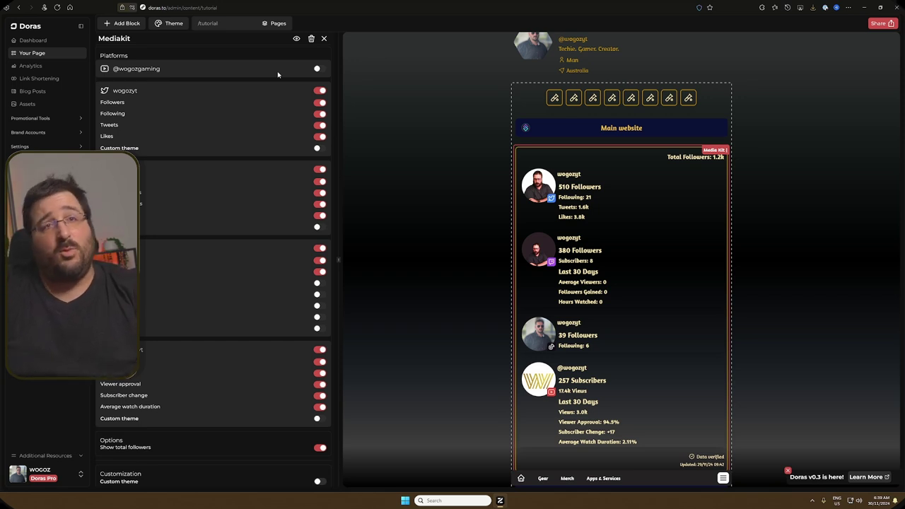
pyautogui.click(297, 39)
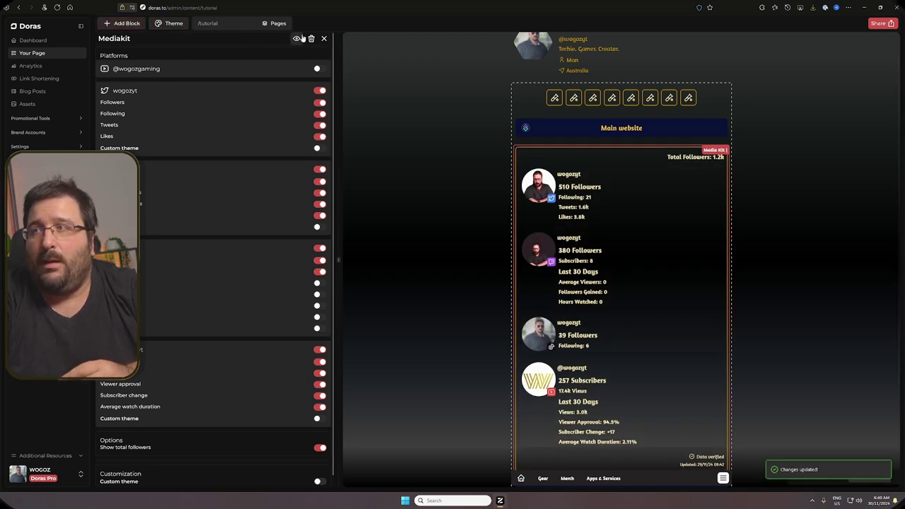
# Step: Add a Carousel block below the Media Kit and turn on its auto scroll
pyautogui.click(324, 38)
pyautogui.click(123, 24)
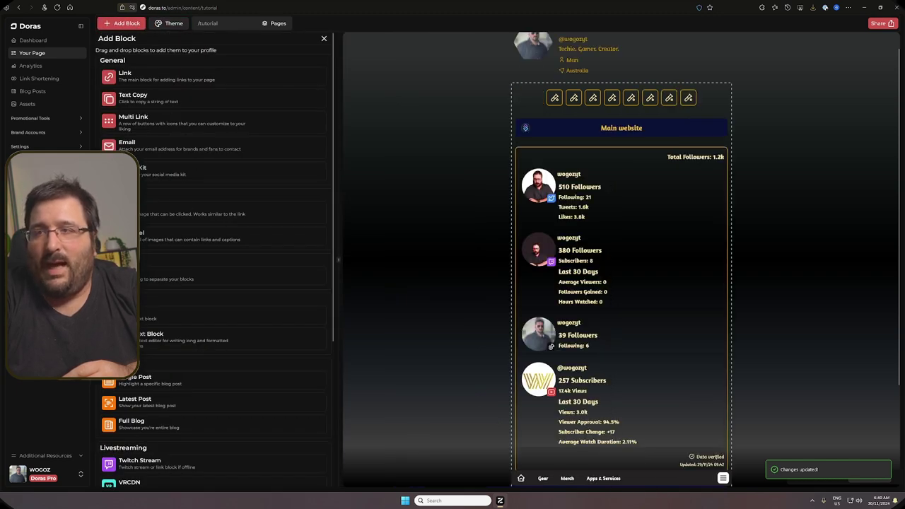
pyautogui.scroll(-2, 143, 187)
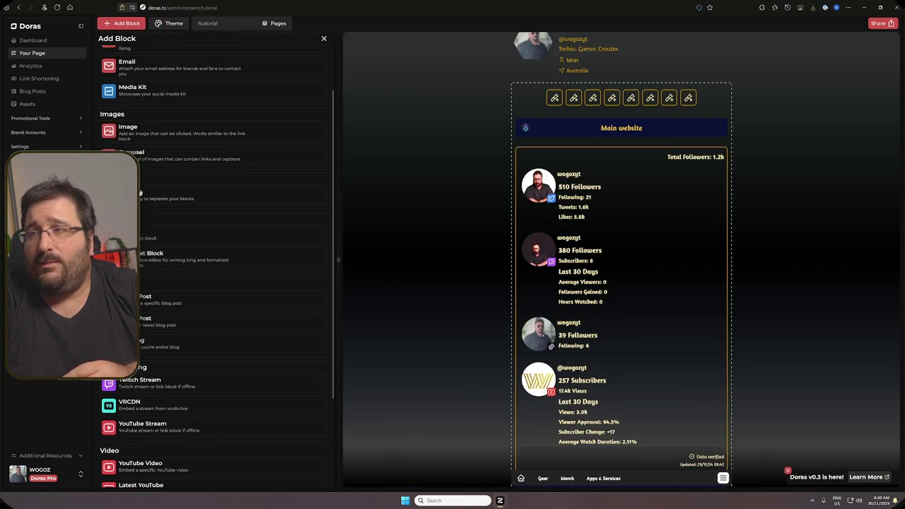
pyautogui.moveTo(127, 154); pyautogui.dragTo(535, 437)
pyautogui.scroll(-2, 543, 427)
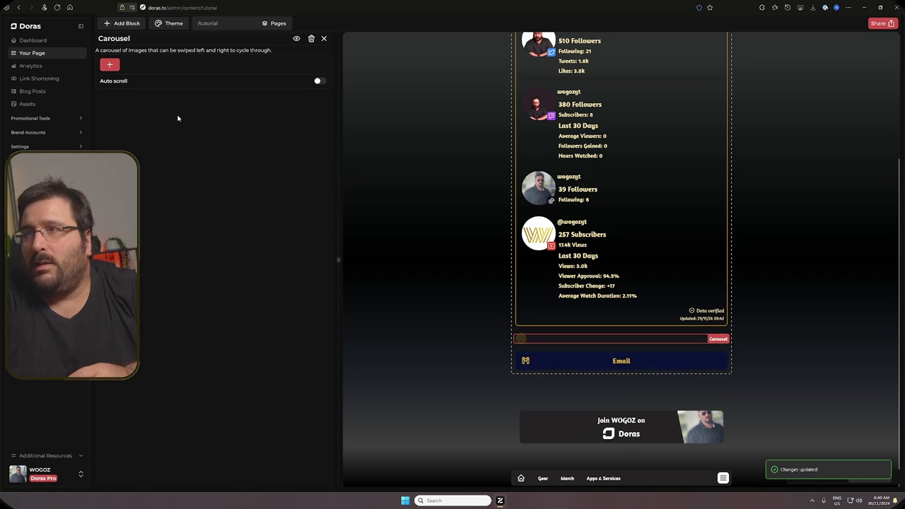
pyautogui.click(320, 81)
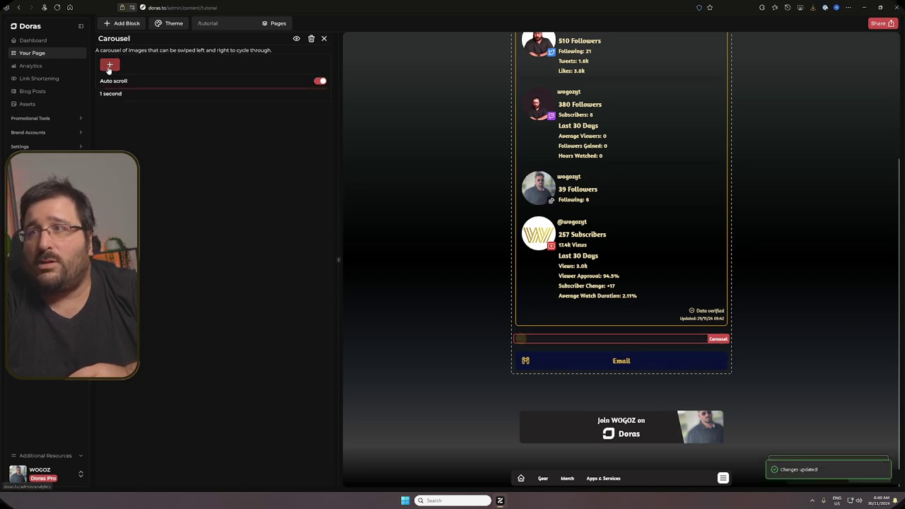
# Step: Fill the carousel with the desk-setup, red logo and Coming Soon images from the asset gallery
pyautogui.click(109, 65)
pyautogui.click(413, 210)
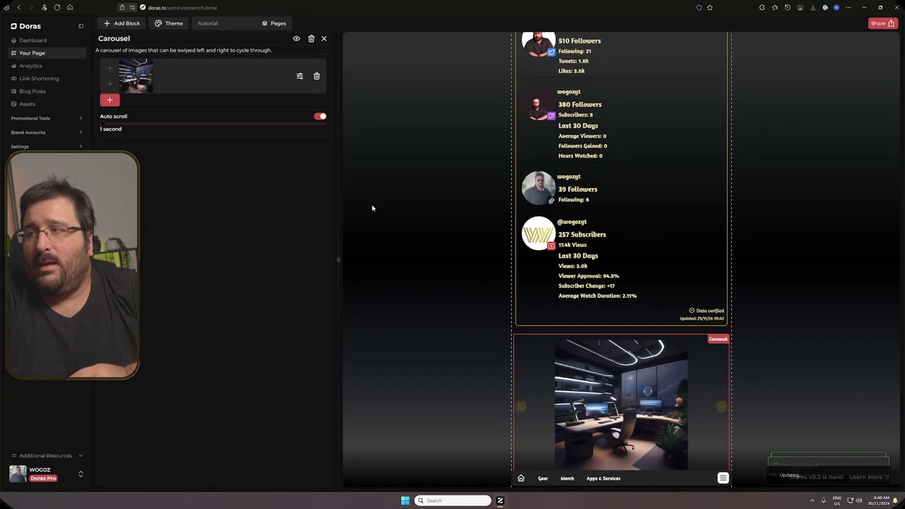
pyautogui.click(110, 99)
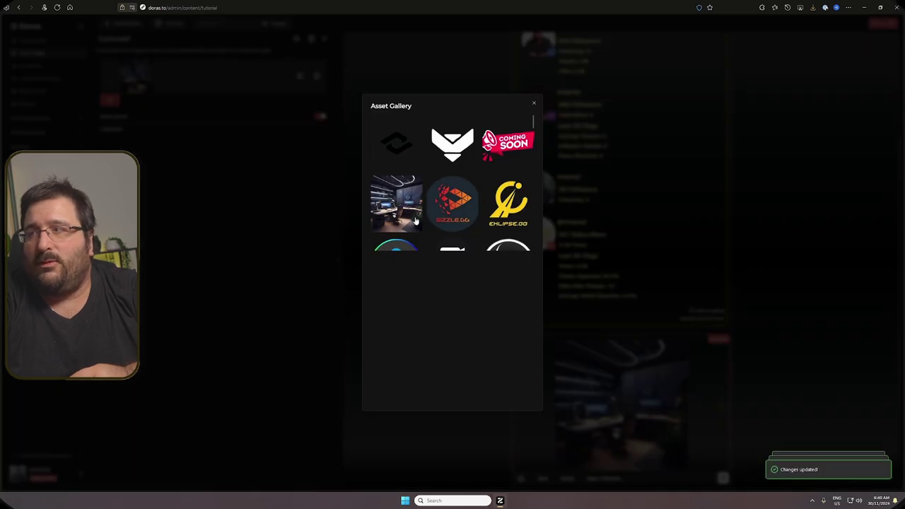
pyautogui.click(454, 205)
pyautogui.click(110, 142)
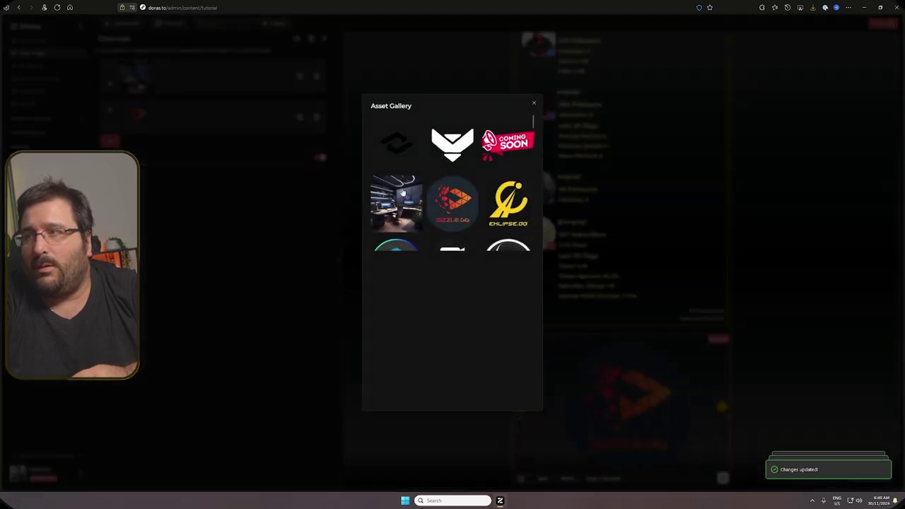
pyautogui.click(156, 204)
pyautogui.click(142, 156)
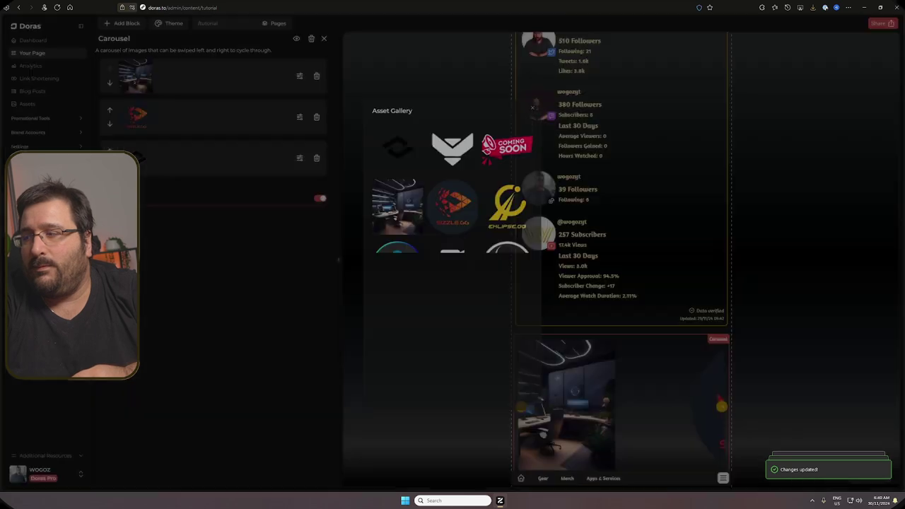
pyautogui.click(503, 146)
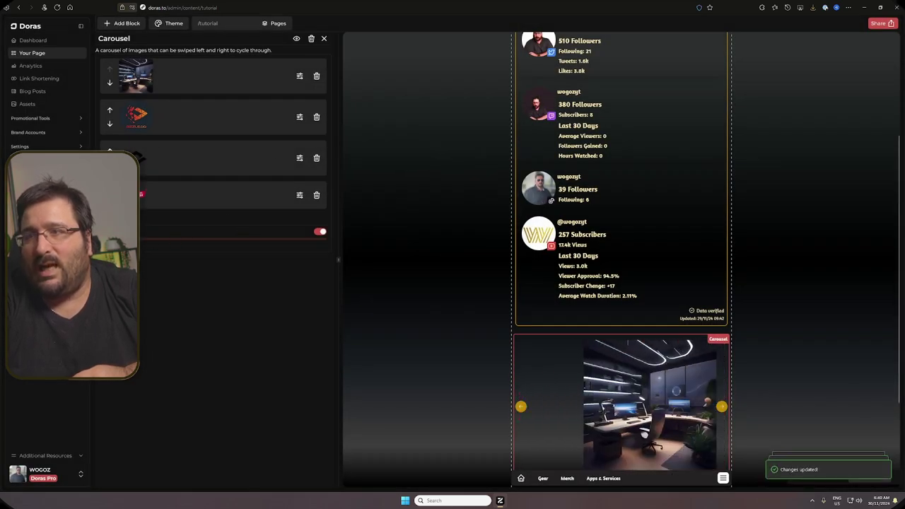
# Step: Adjust the carousel's auto scroll interval, settling on a lower value
pyautogui.click(149, 239)
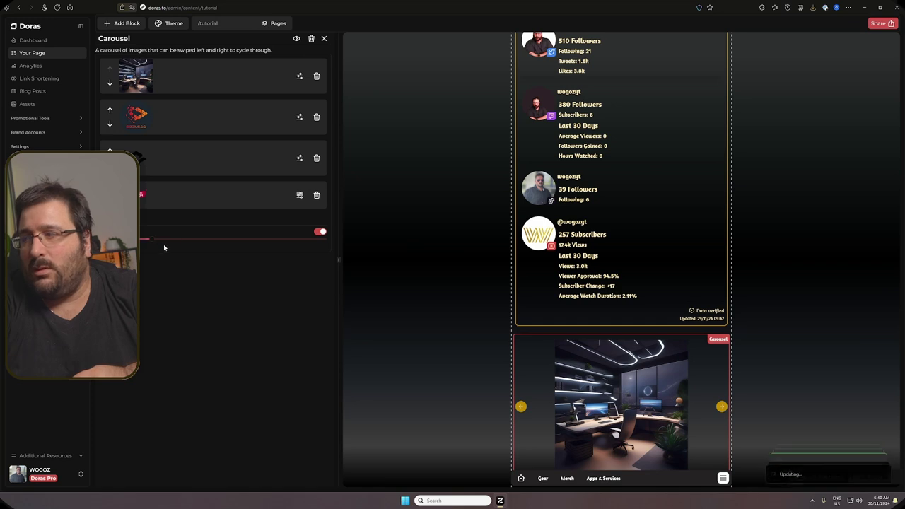
pyautogui.click(297, 239)
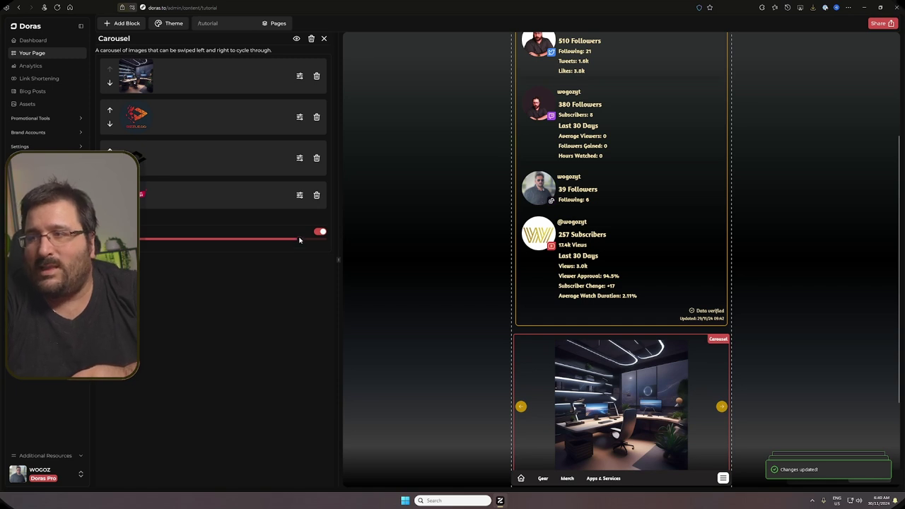
pyautogui.moveTo(300, 240); pyautogui.dragTo(191, 238)
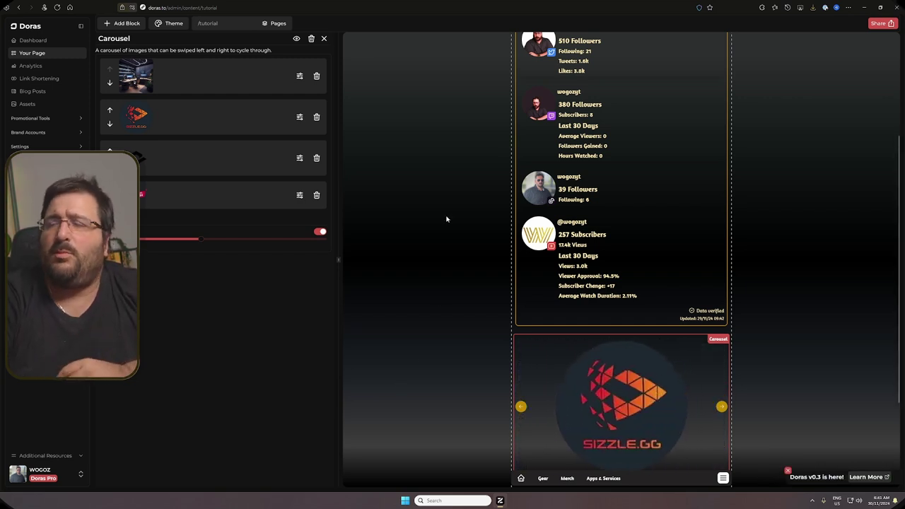
# Step: Place a Divider above the Email block with a custom purple (#924bcd) theme colour
pyautogui.click(125, 25)
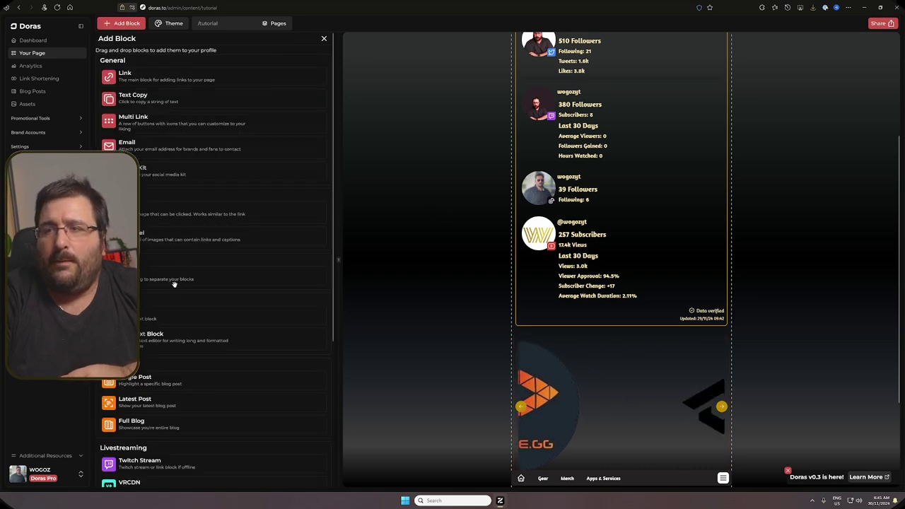
pyautogui.scroll(-2, 556, 323)
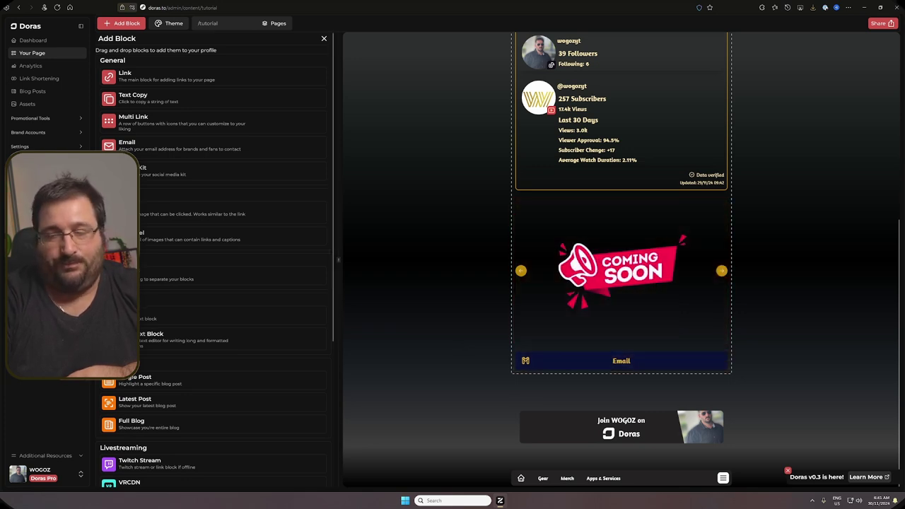
pyautogui.moveTo(170, 277); pyautogui.dragTo(538, 357)
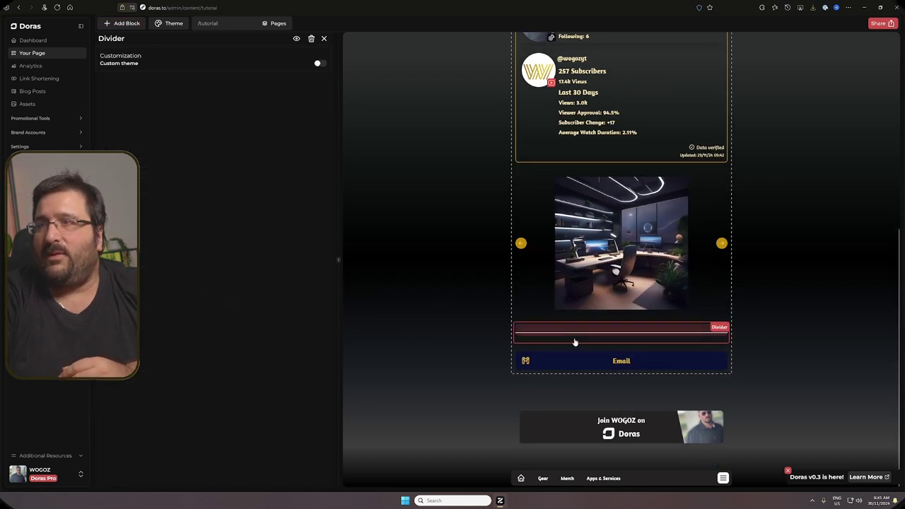
pyautogui.click(318, 62)
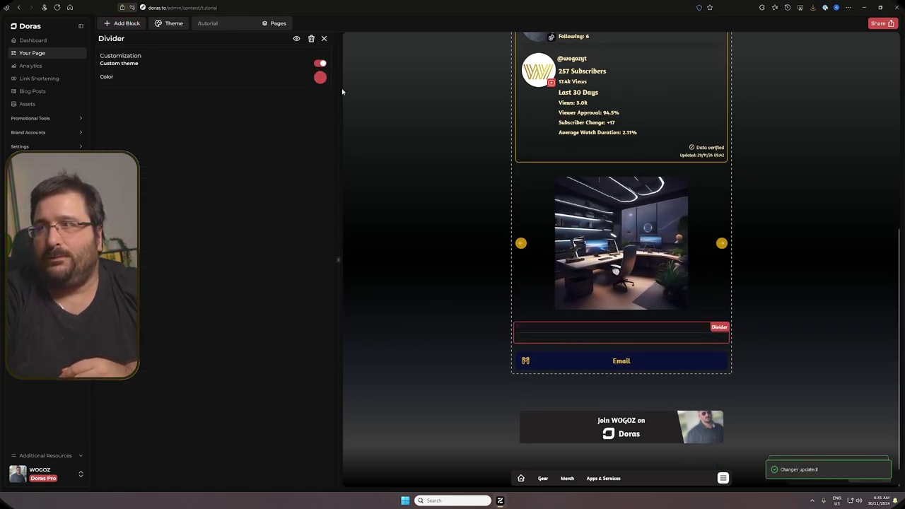
pyautogui.click(321, 77)
pyautogui.click(320, 190)
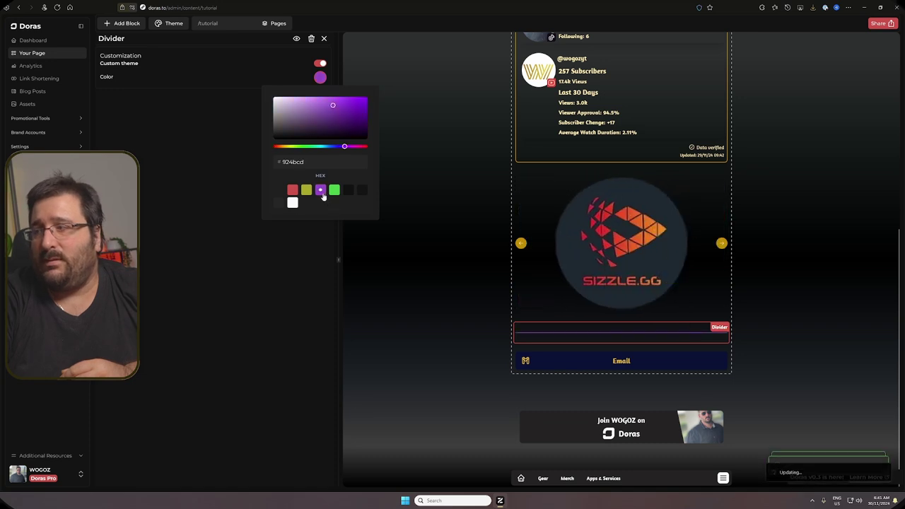
pyautogui.click(505, 352)
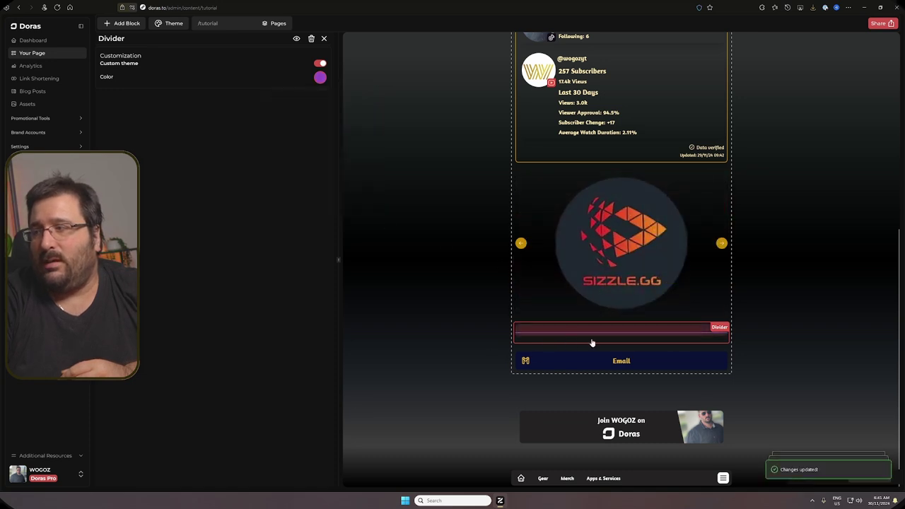
pyautogui.scroll(3, 631, 210)
# Step: Add a Text Block below the stats card and type some sample text into it
pyautogui.click(119, 25)
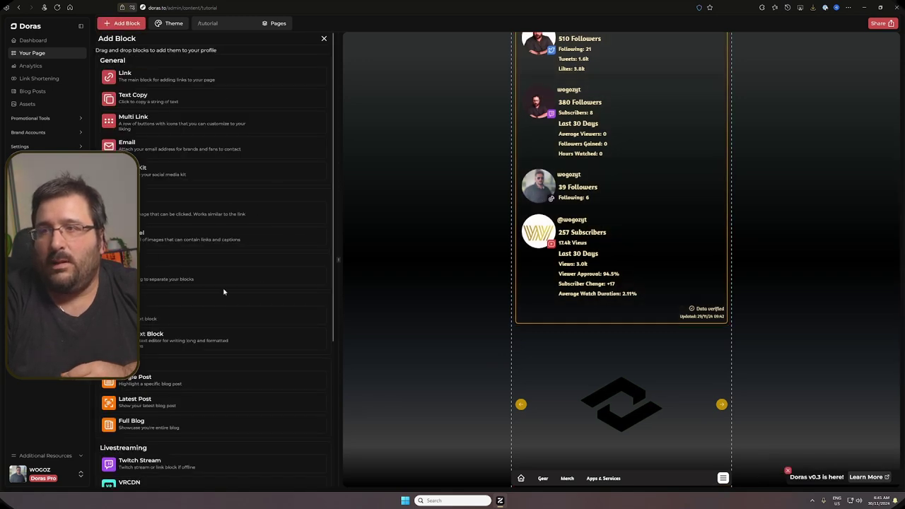
pyautogui.scroll(-1, 224, 292)
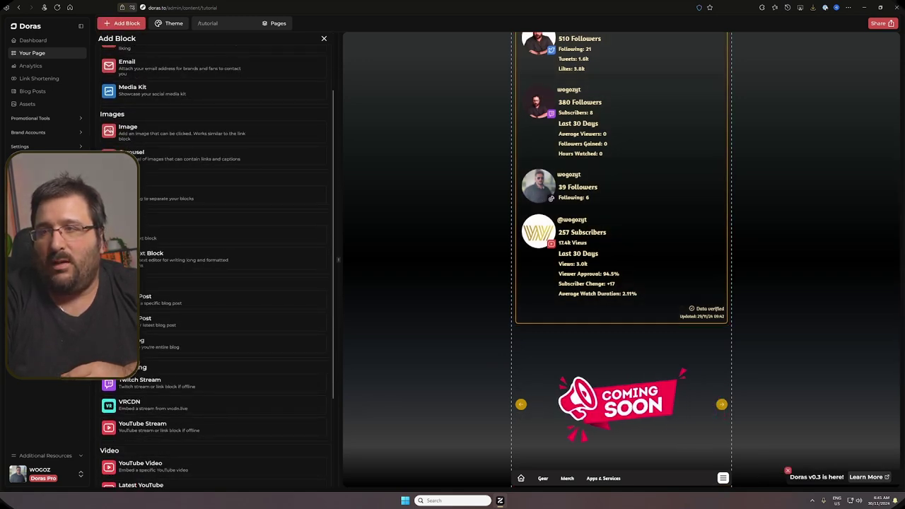
pyautogui.moveTo(212, 258); pyautogui.dragTo(530, 361)
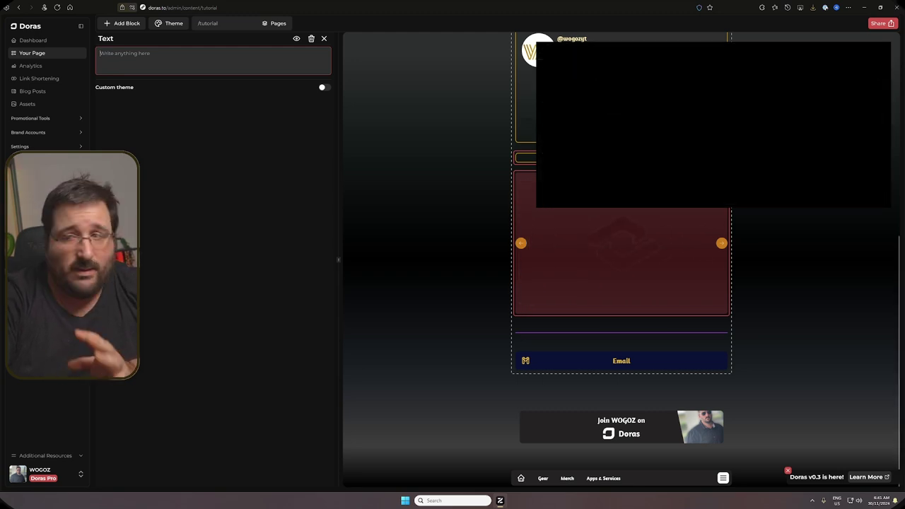
pyautogui.write('dvvsvs')
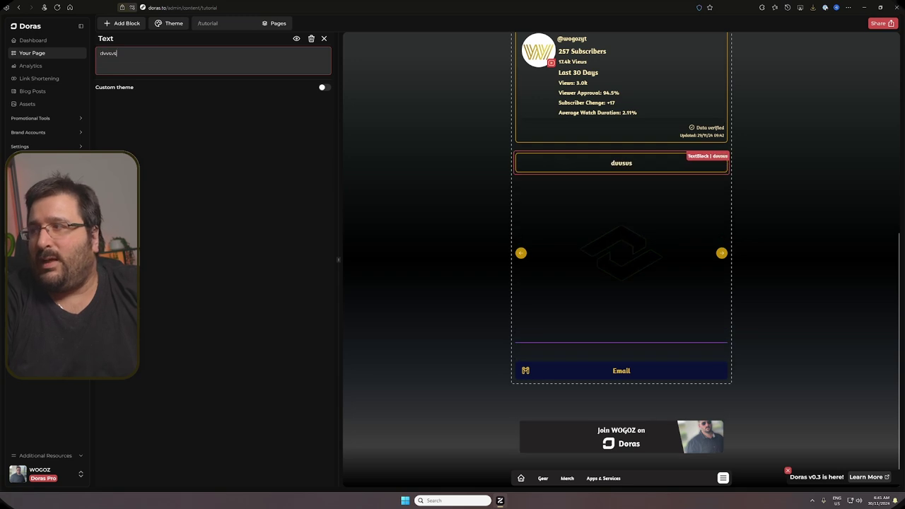
pyautogui.write('vdsvdvdsvdsvdsvesdvsddvcD FWERFEWZ FCEARC FWEASF EFFWERFEWWE FWEZ FCEARC FWEASF EF')
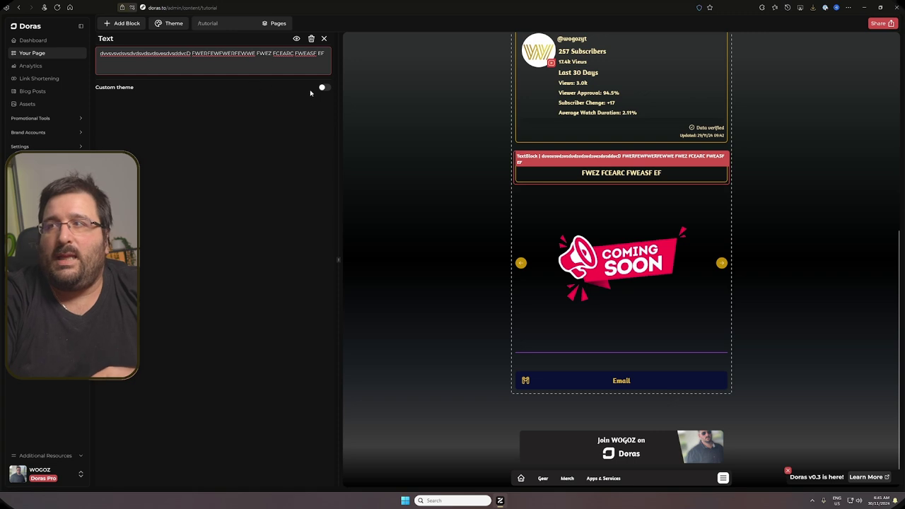
# Step: Enable a custom theme with purple (#924bcd) text on a dark blue (#1d2873) background
pyautogui.click(324, 87)
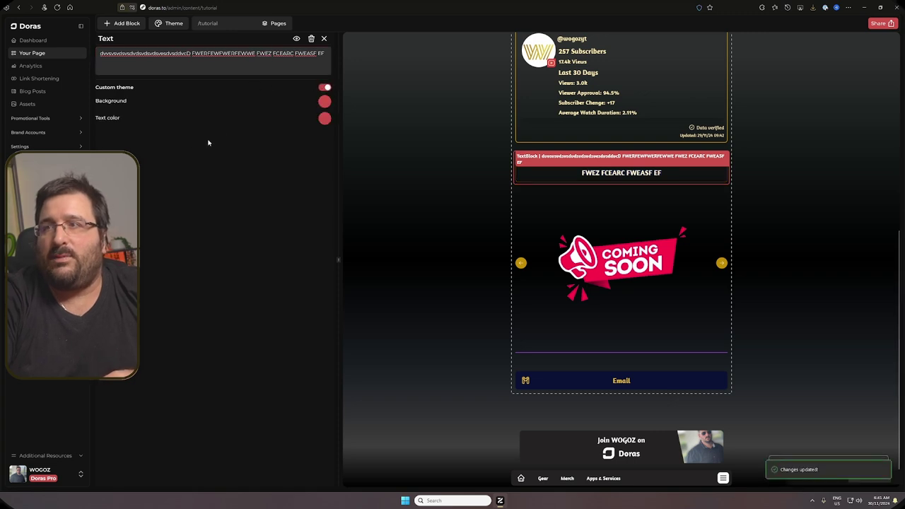
pyautogui.click(324, 119)
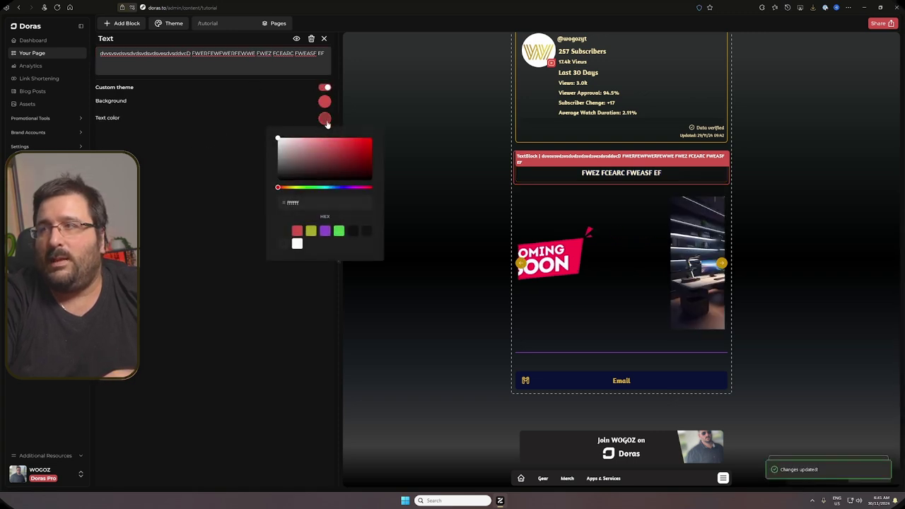
pyautogui.click(355, 156)
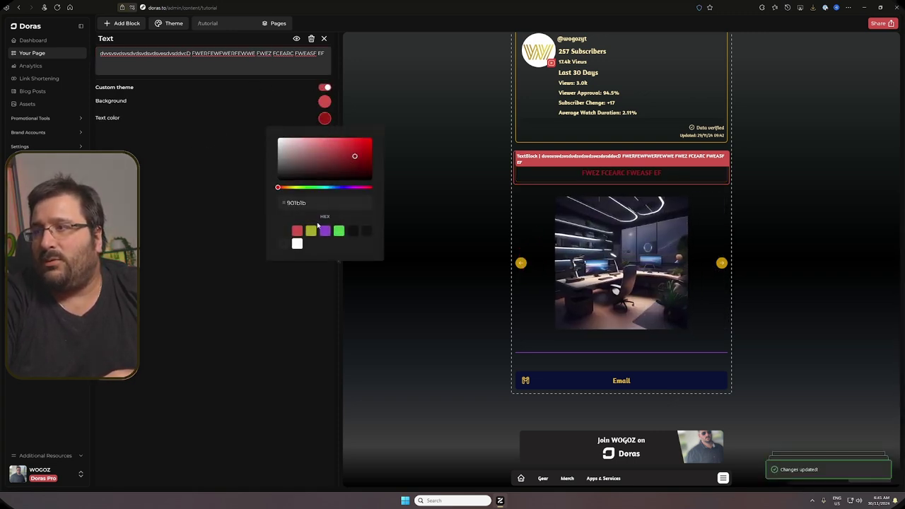
pyautogui.click(312, 232)
pyautogui.click(325, 230)
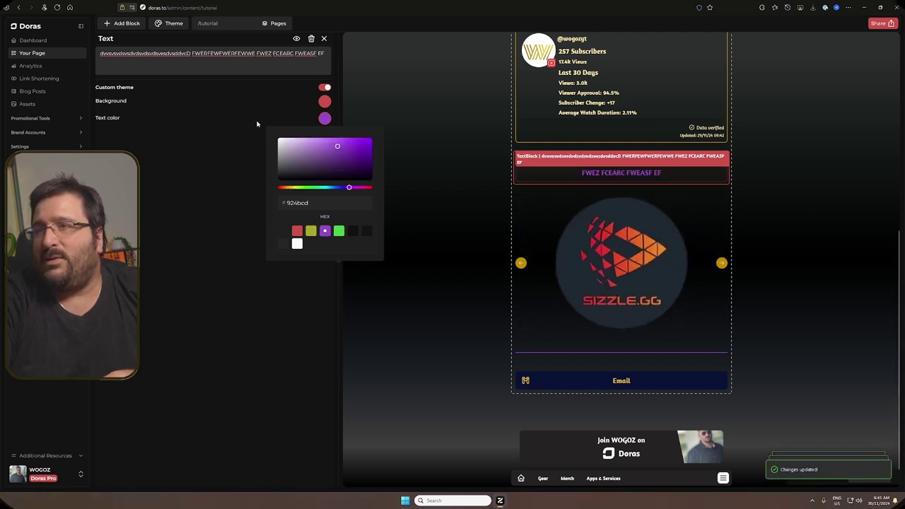
pyautogui.click(323, 102)
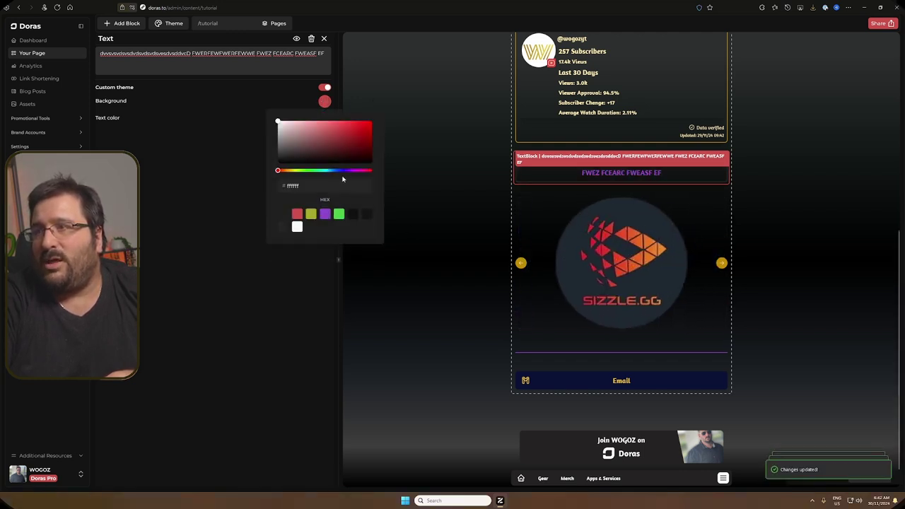
pyautogui.click(348, 144)
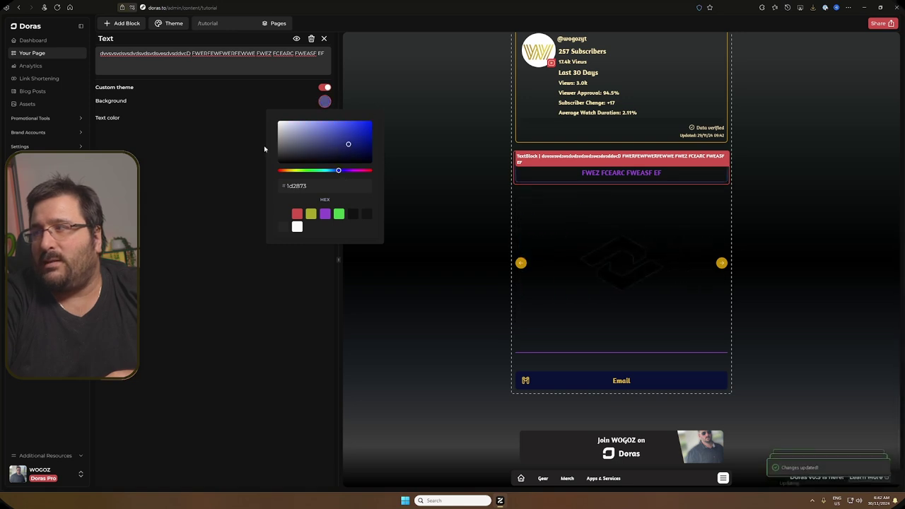
pyautogui.click(783, 164)
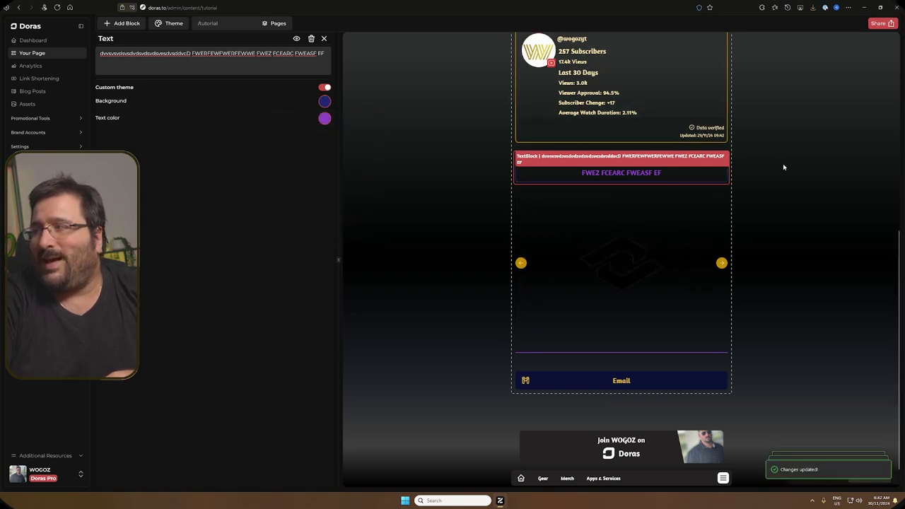
pyautogui.click(590, 228)
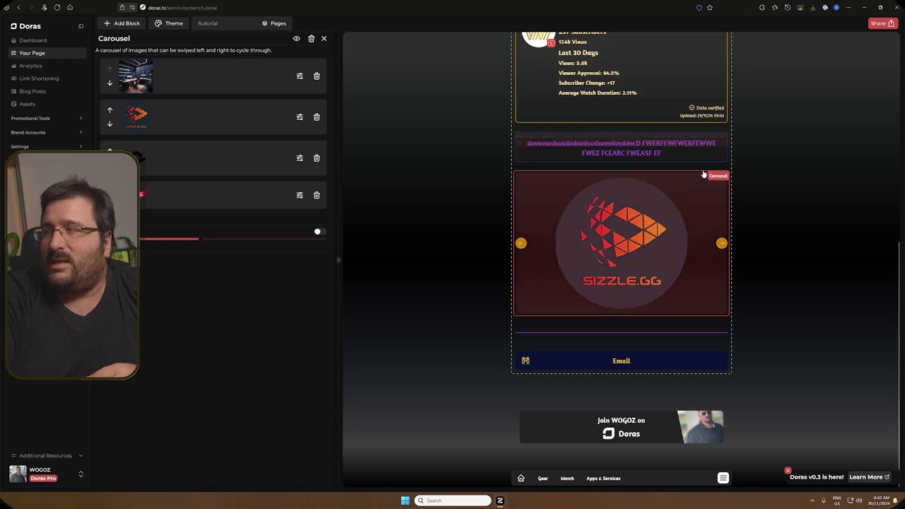
pyautogui.press('Escape')
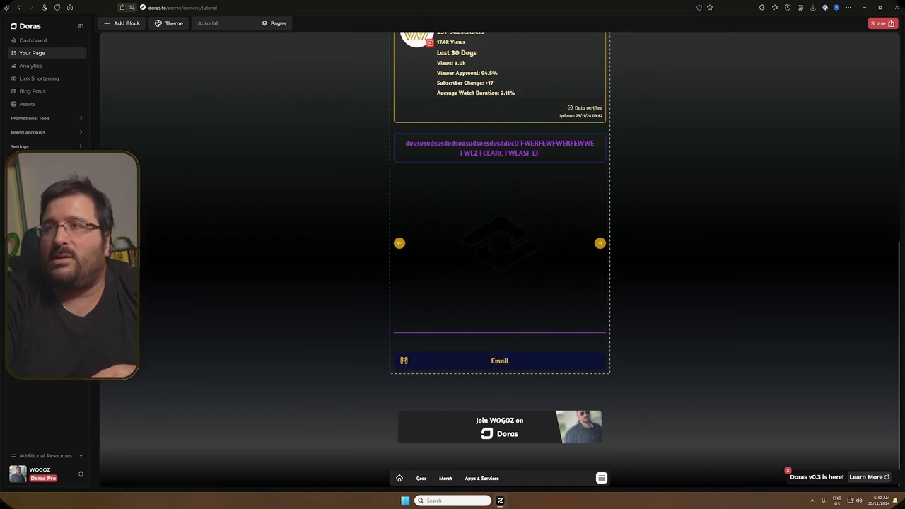
# Step: Place a Rich Text block with a Title heading just above the Email block
pyautogui.click(127, 23)
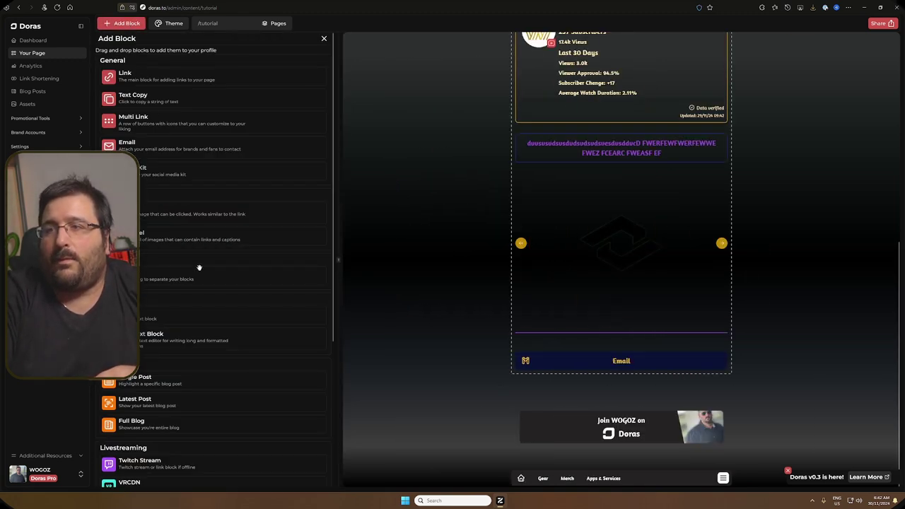
pyautogui.scroll(-2, 188, 343)
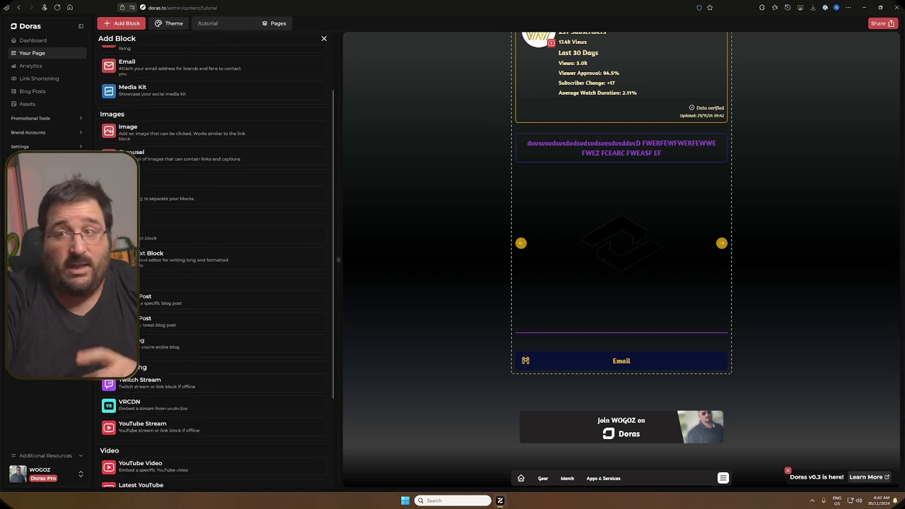
pyautogui.moveTo(162, 256); pyautogui.dragTo(560, 373)
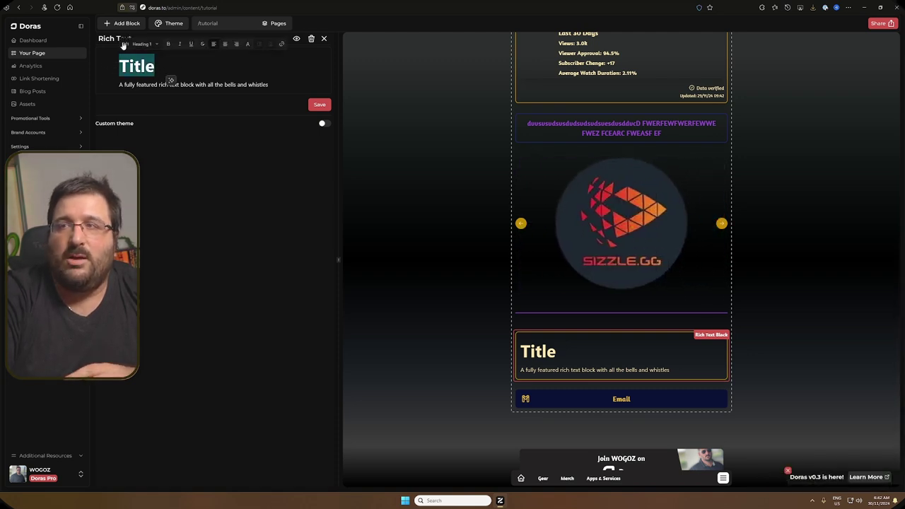
# Step: Try the heading styles and Create link on the description line, then close the editor
pyautogui.click(141, 45)
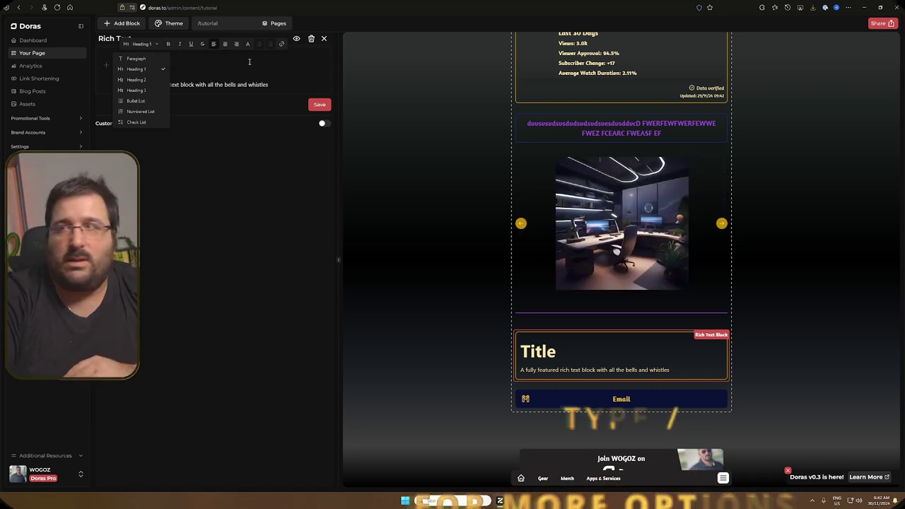
pyautogui.click(274, 85)
pyautogui.moveTo(274, 85); pyautogui.dragTo(118, 85)
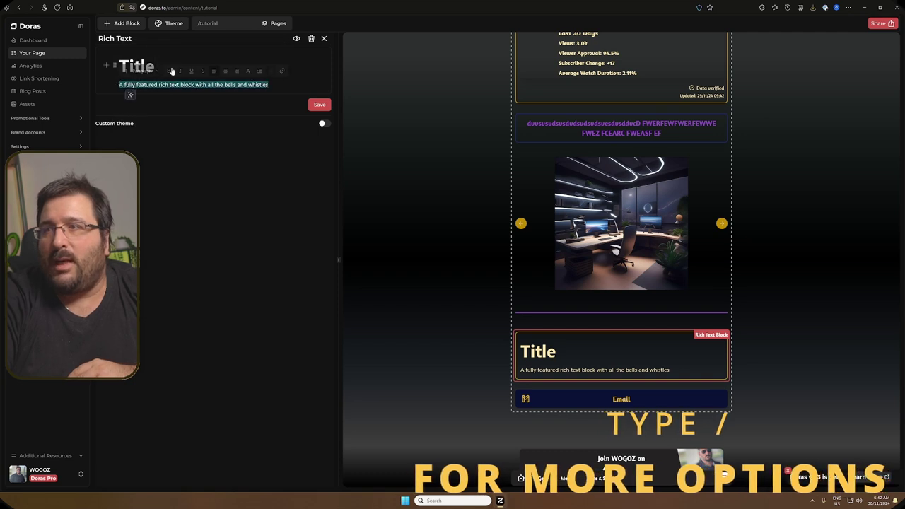
pyautogui.click(283, 72)
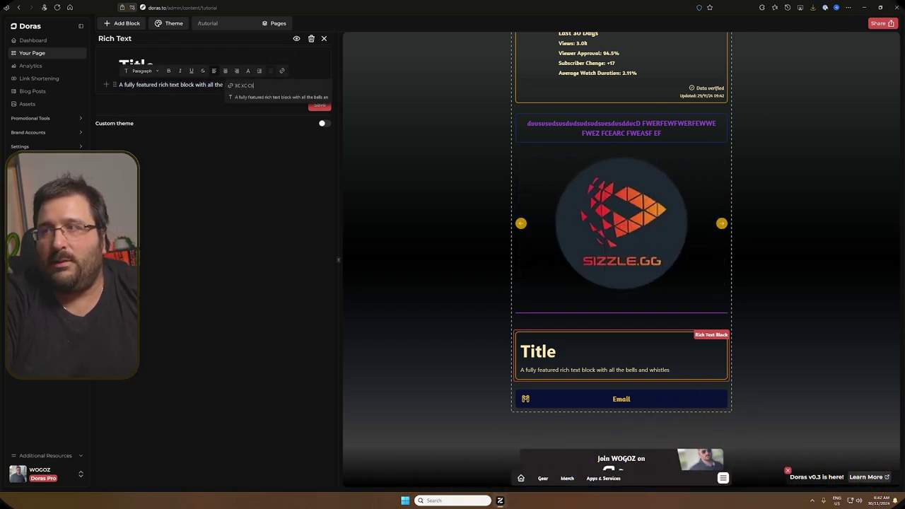
pyautogui.click(228, 164)
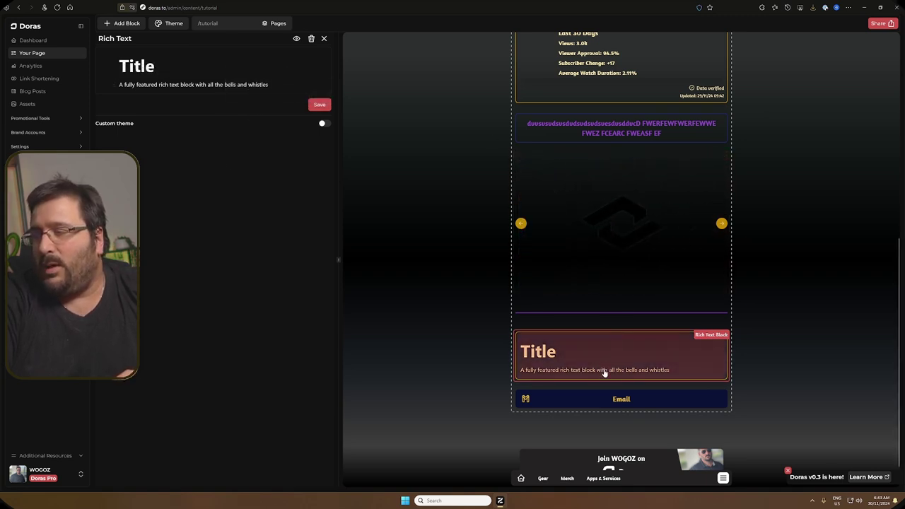
pyautogui.click(605, 375)
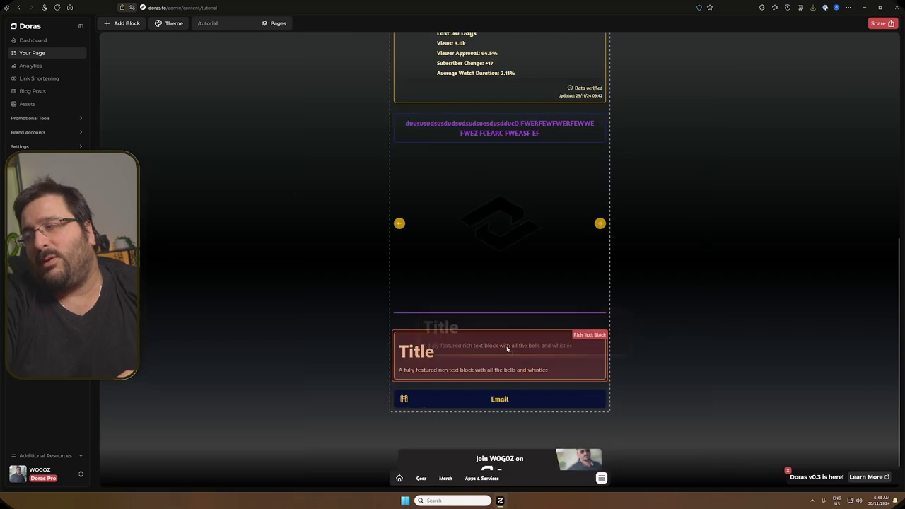
# Step: Place a Single Post blog block above Email featuring the 'Streamer.bot Basics' post
pyautogui.click(133, 24)
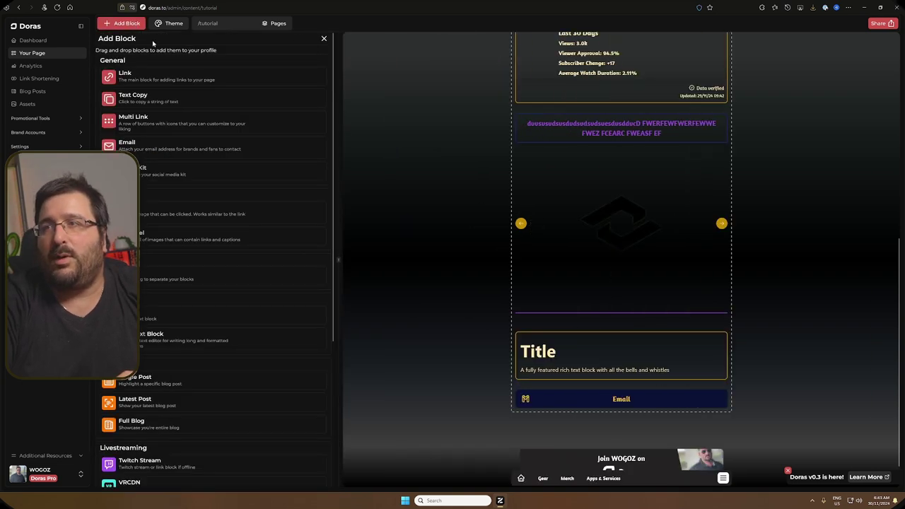
pyautogui.scroll(-3, 260, 344)
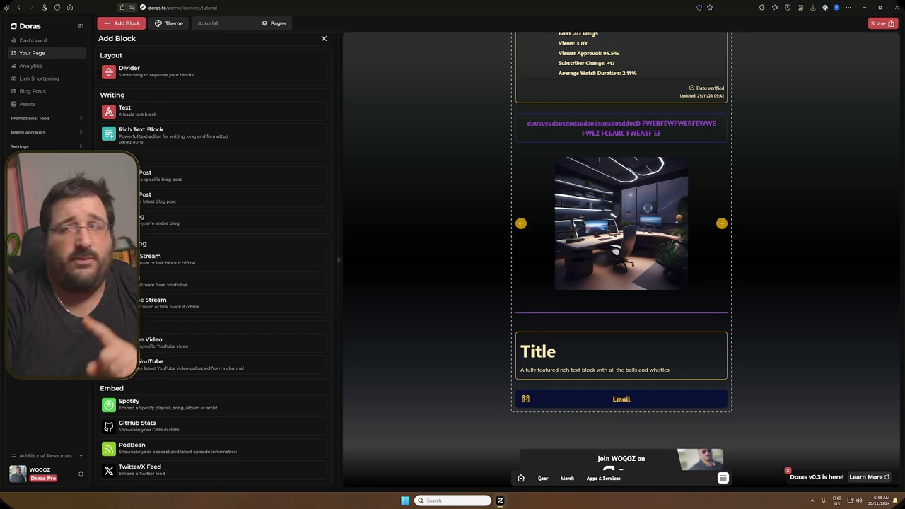
pyautogui.scroll(1, 212, 212)
pyautogui.moveTo(212, 198); pyautogui.dragTo(592, 414)
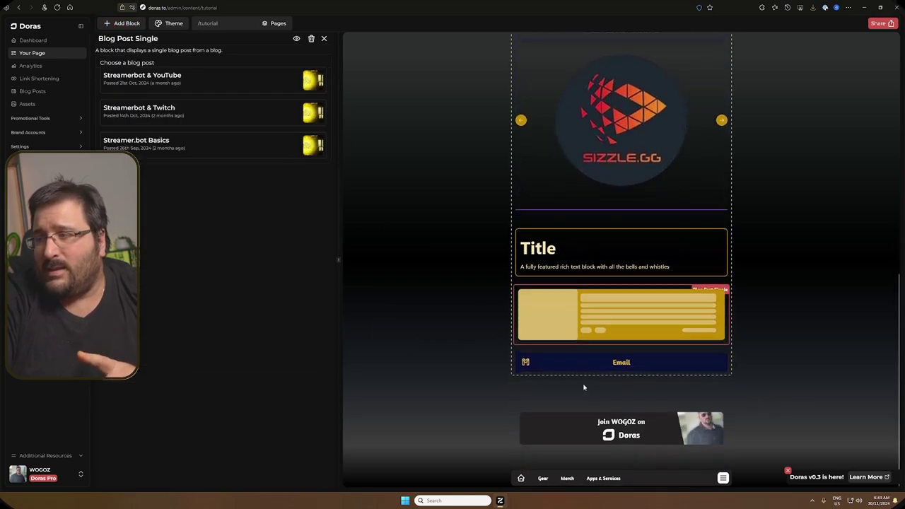
pyautogui.click(229, 83)
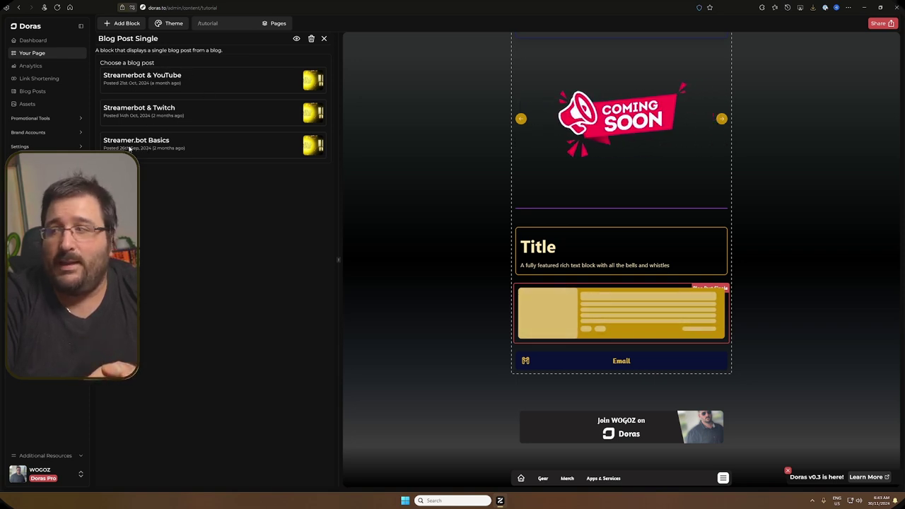
pyautogui.moveTo(130, 149); pyautogui.dragTo(151, 149)
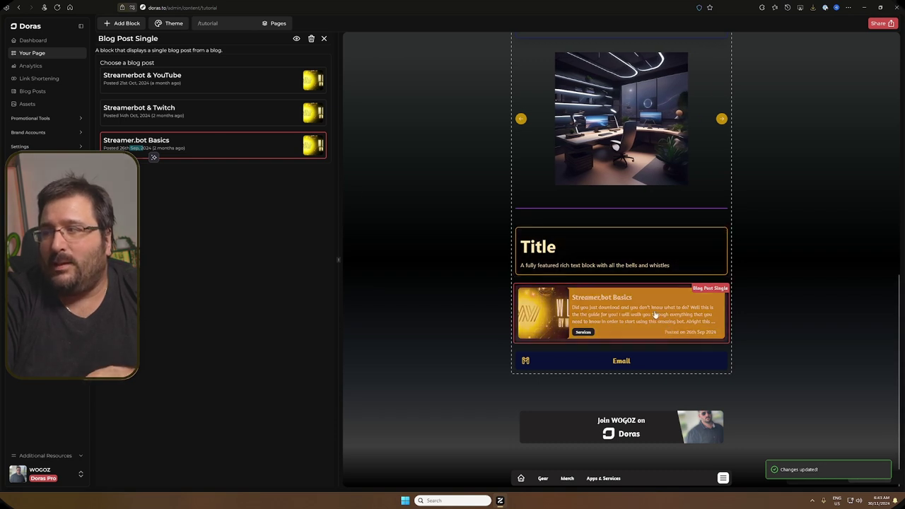
pyautogui.click(122, 23)
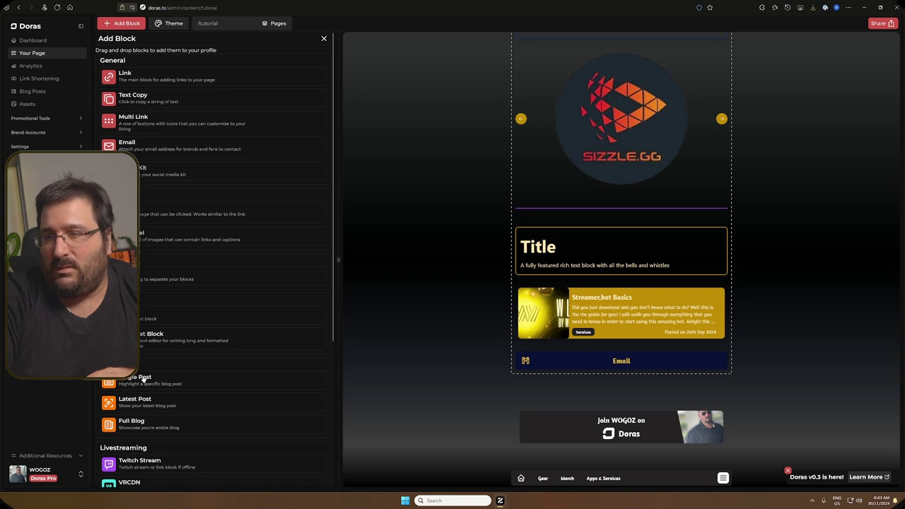
# Step: Add a Latest Post block, then a Full Blog listing below Email
pyautogui.click(141, 406)
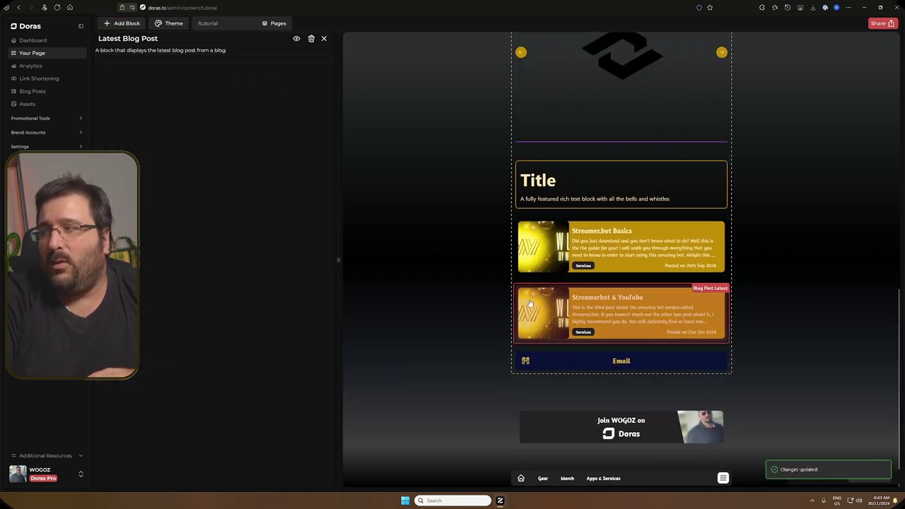
pyautogui.click(125, 24)
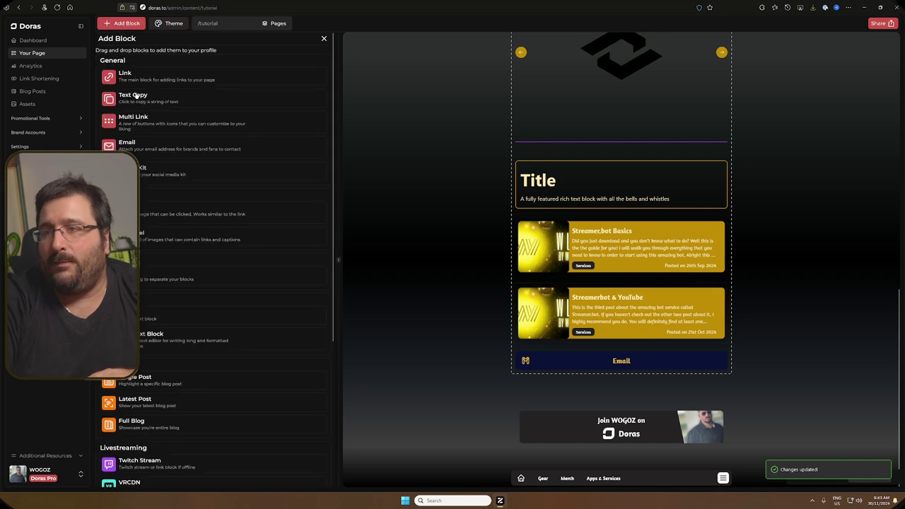
pyautogui.moveTo(140, 422); pyautogui.dragTo(615, 382)
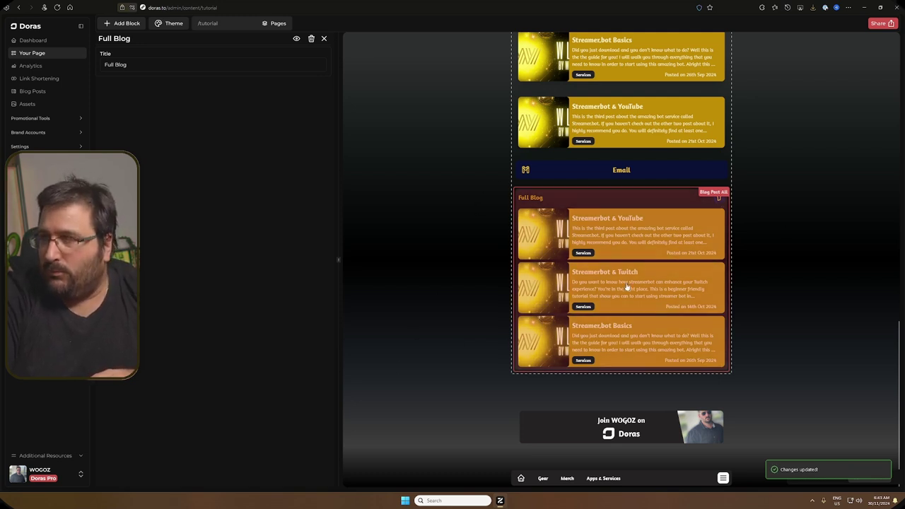
# Step: Retitle the full blog listing 'Wogoz blog'
pyautogui.moveTo(141, 66); pyautogui.dragTo(79, 65)
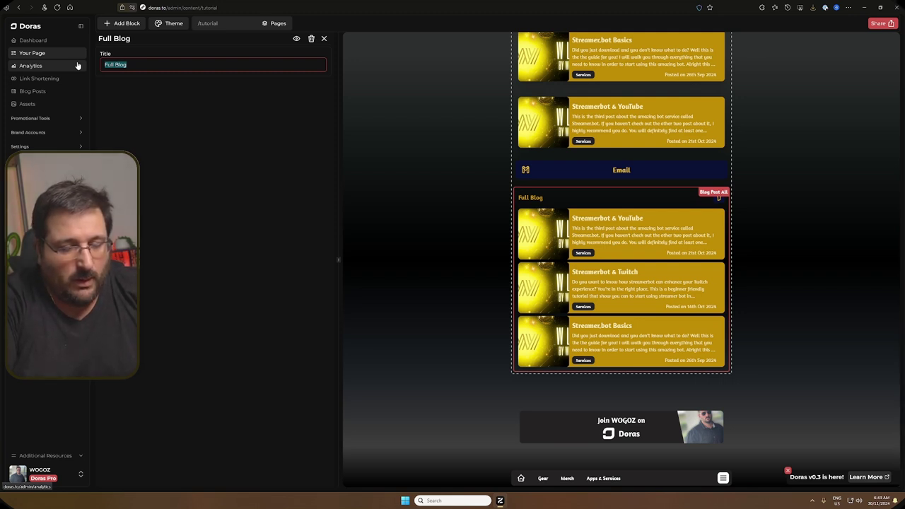
pyautogui.write('mY')
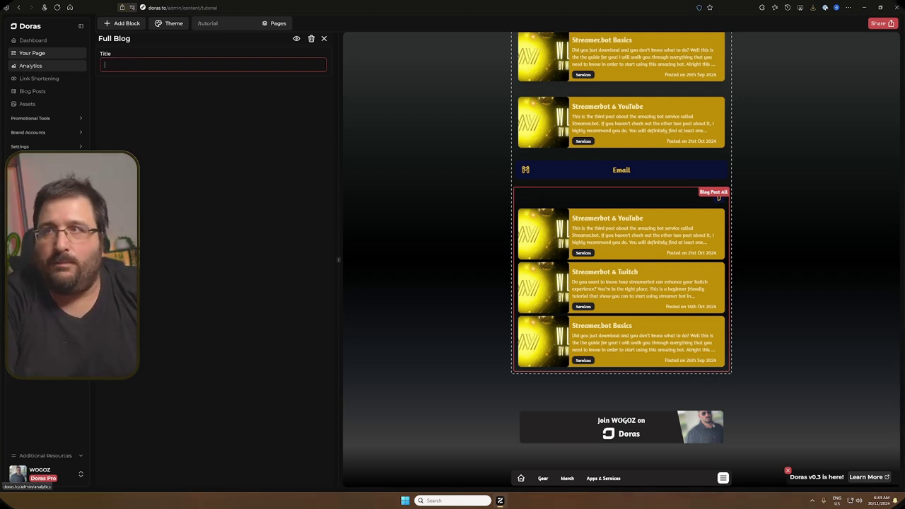
pyautogui.write('wOGOZ')
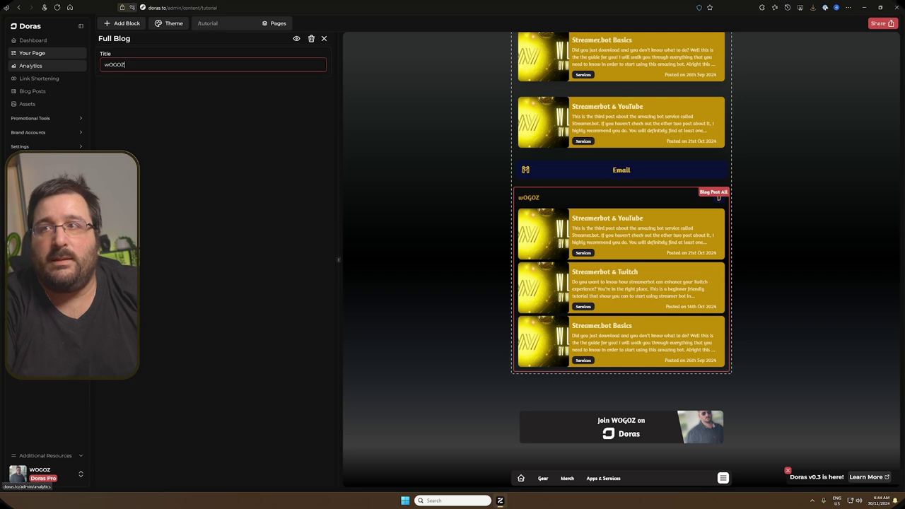
pyautogui.press('BackSpace')
pyautogui.press('BackSpace')
pyautogui.press('BackSpace')
pyautogui.press('BackSpace')
pyautogui.press('BackSpace')
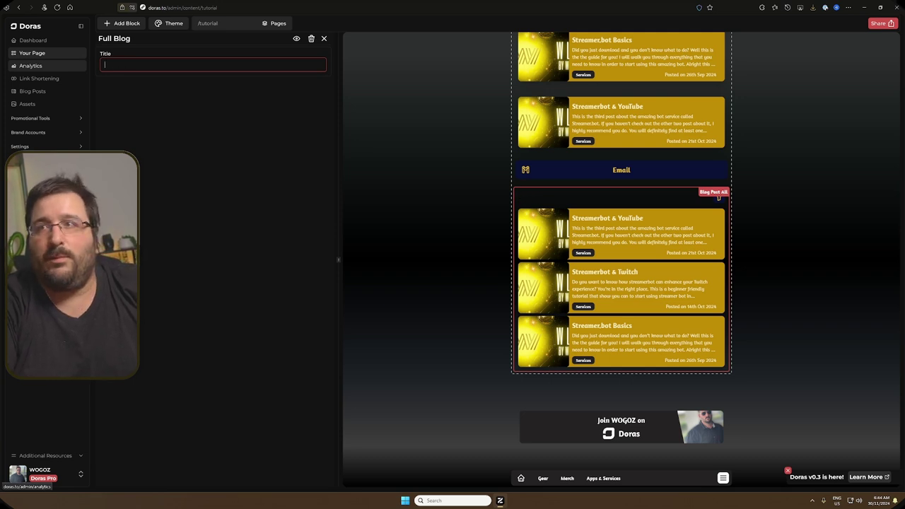
pyautogui.write('Wogoz blo')
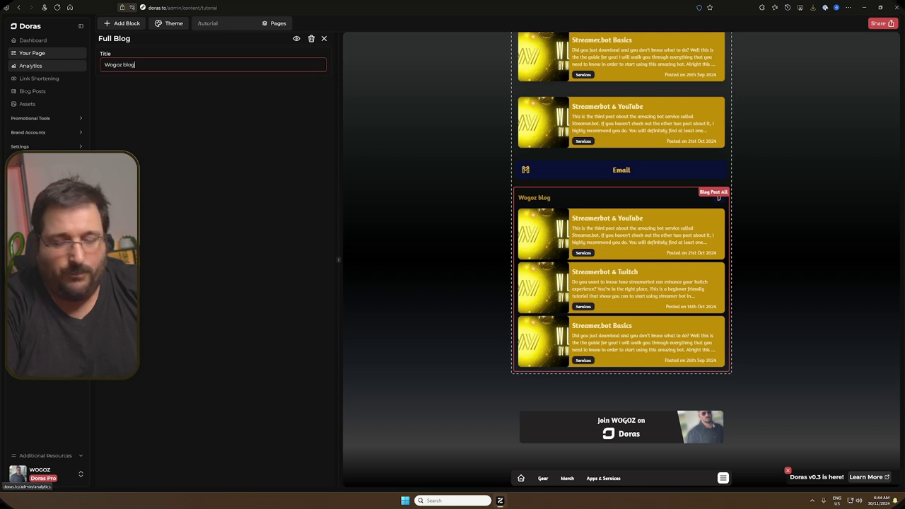
pyautogui.write('g')
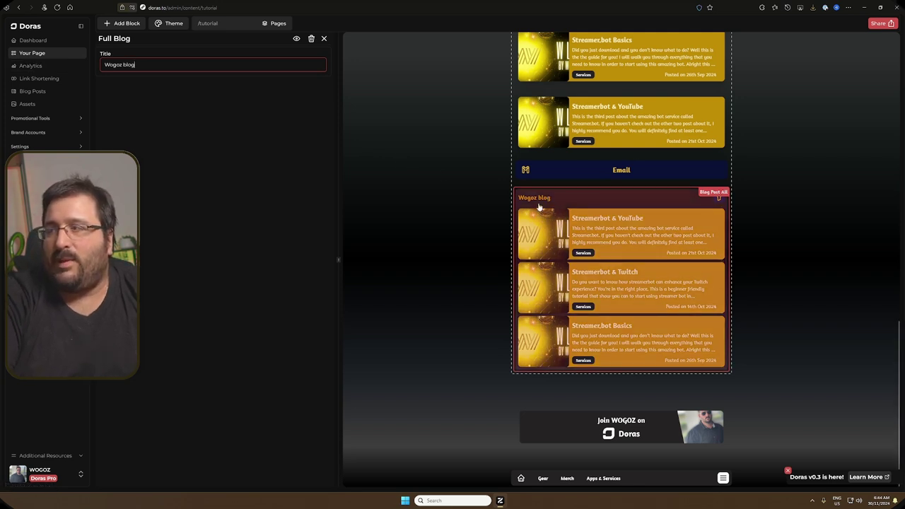
# Step: Add a Twitch Stream block at the page bottom with the channel's Twitch username and 'Hide when offline?' on
pyautogui.click(123, 24)
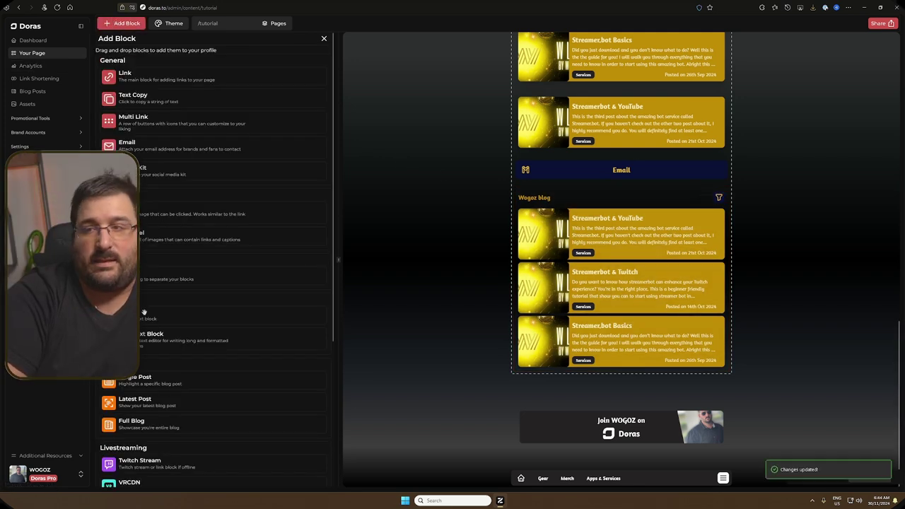
pyautogui.scroll(-5, 146, 315)
pyautogui.scroll(-1, 147, 312)
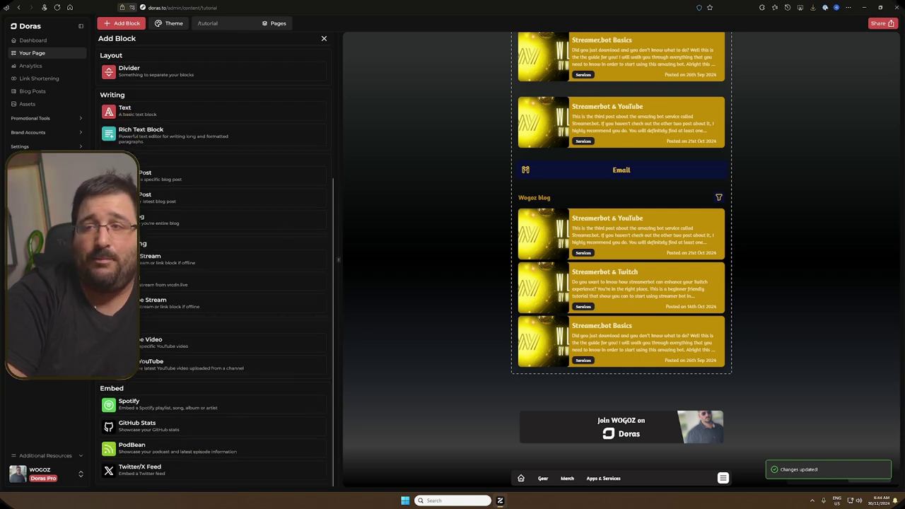
pyautogui.moveTo(127, 259); pyautogui.dragTo(559, 375)
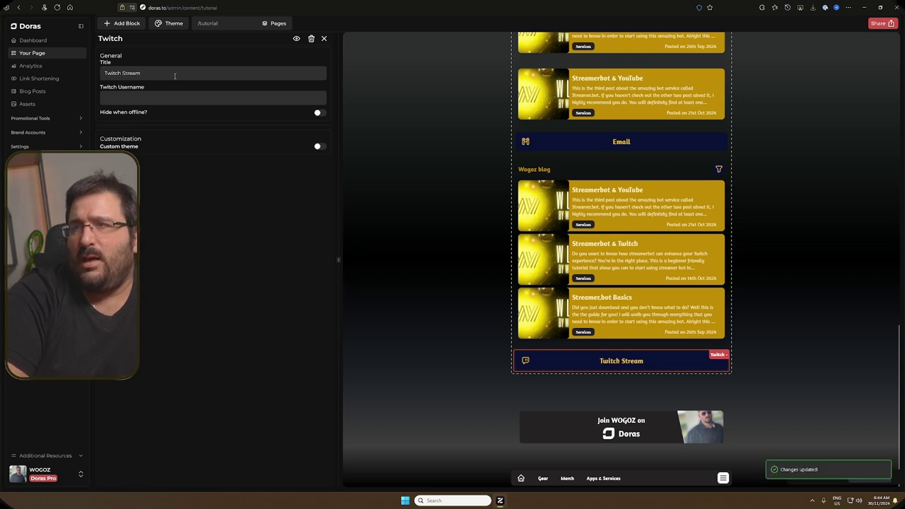
pyautogui.click(117, 96)
pyautogui.write('@wo')
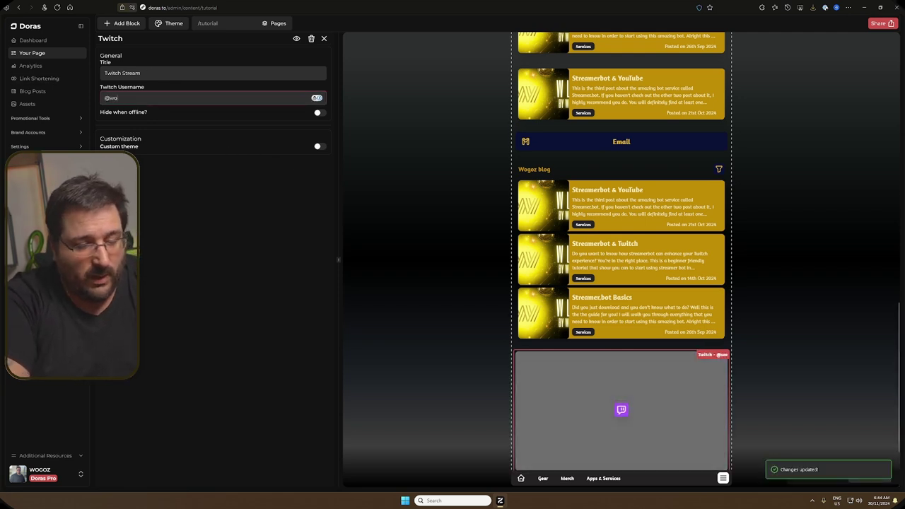
pyautogui.write('gozyt')
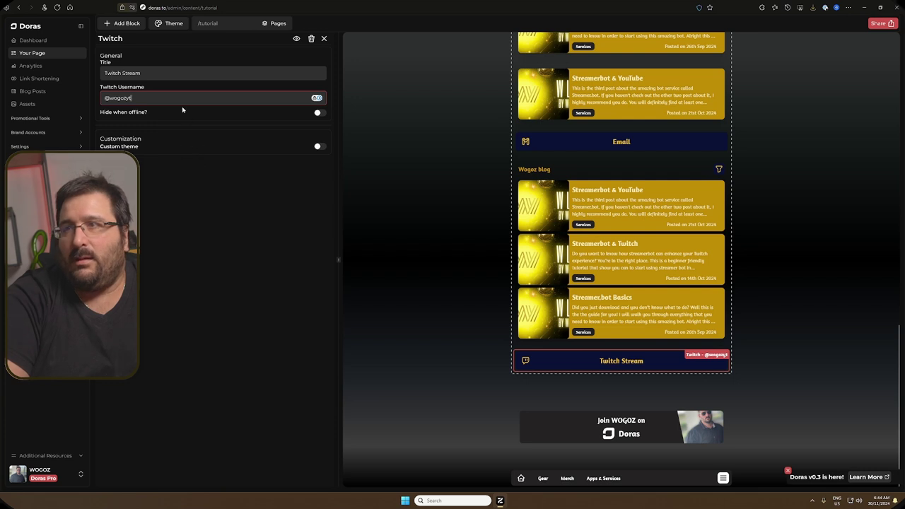
pyautogui.click(277, 189)
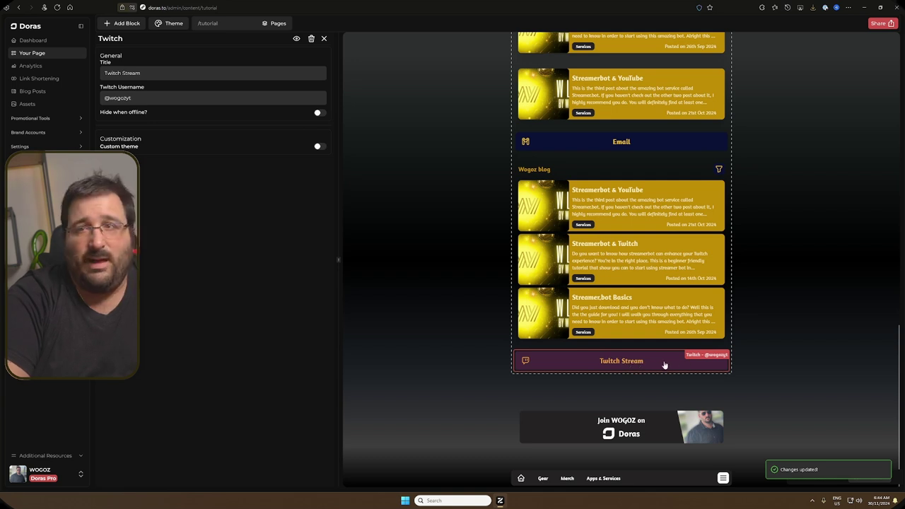
pyautogui.click(319, 114)
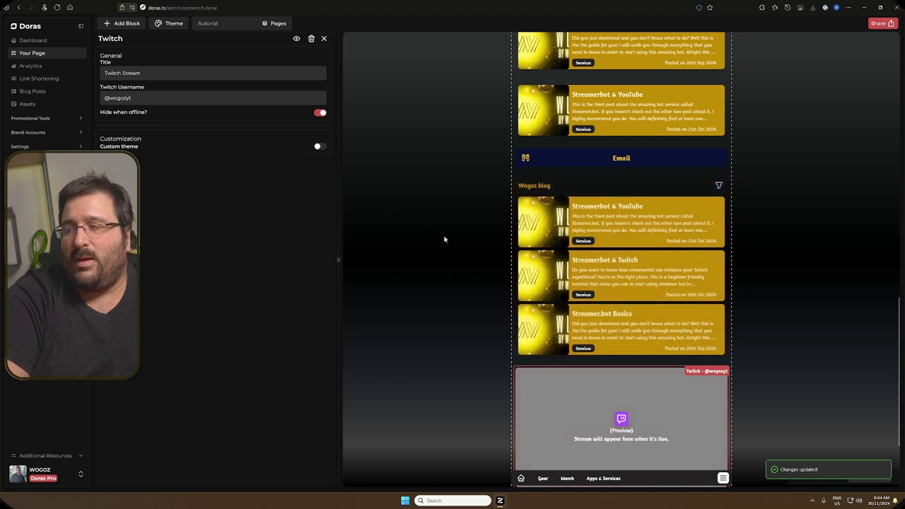
pyautogui.scroll(-2, 521, 387)
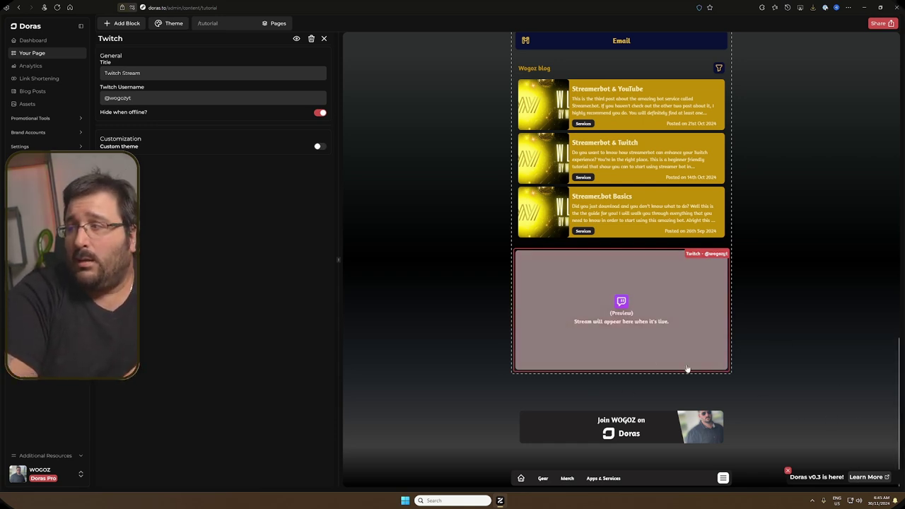
# Step: Add a YouTube Livestream block with the channel handle, set to hide when offline
pyautogui.click(324, 39)
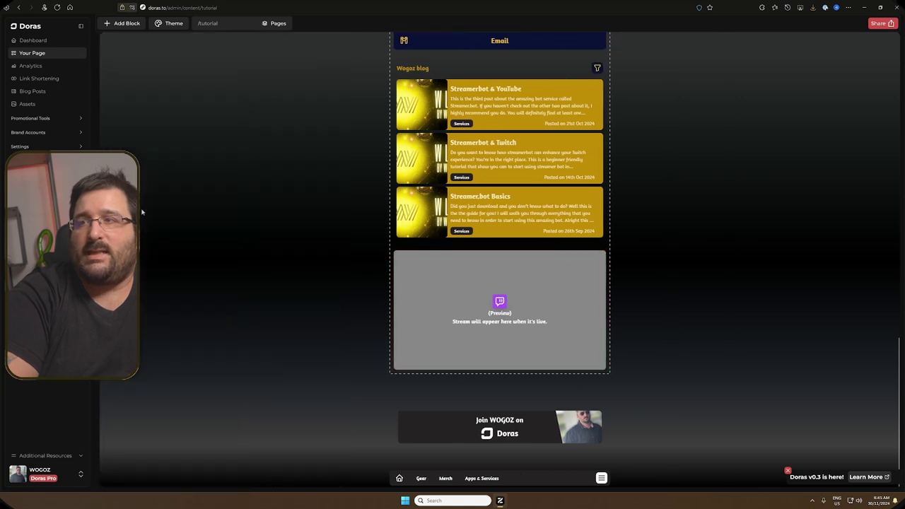
pyautogui.click(122, 24)
pyautogui.scroll(-3, 144, 369)
pyautogui.moveTo(233, 306); pyautogui.dragTo(608, 386)
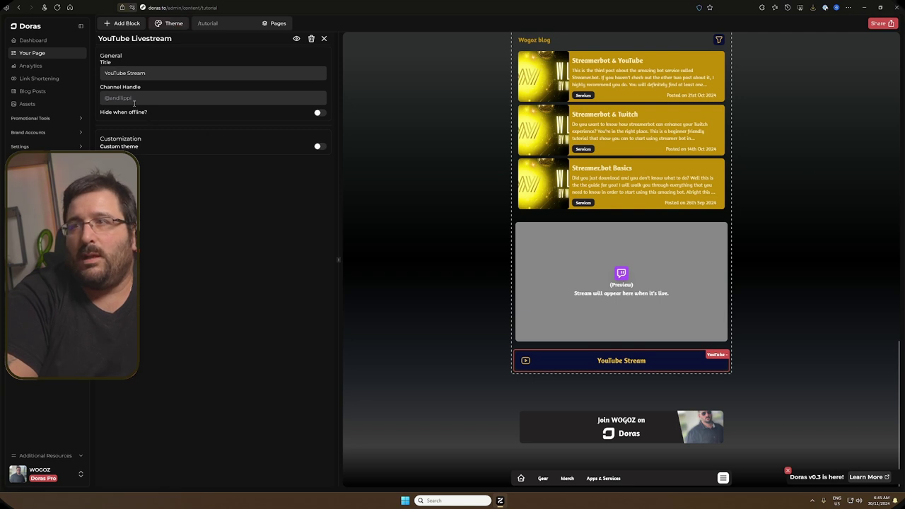
pyautogui.click(134, 98)
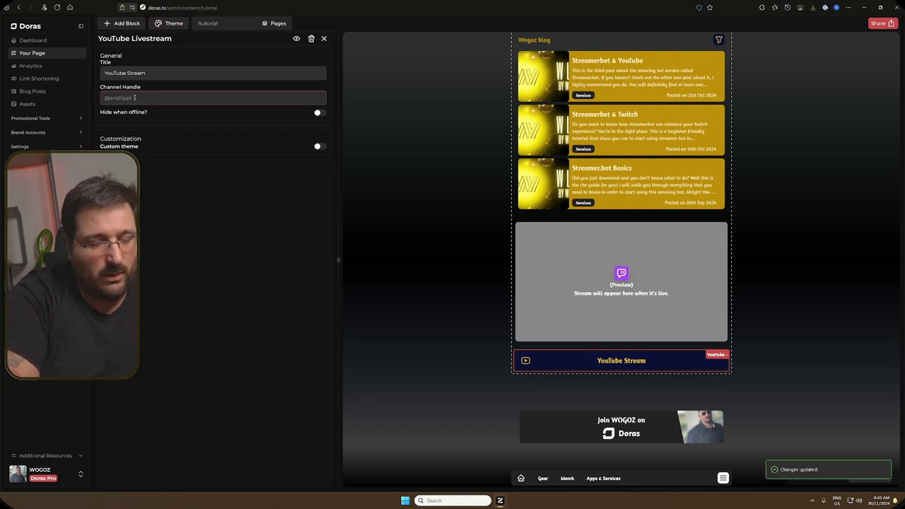
pyautogui.write('@wogozyt')
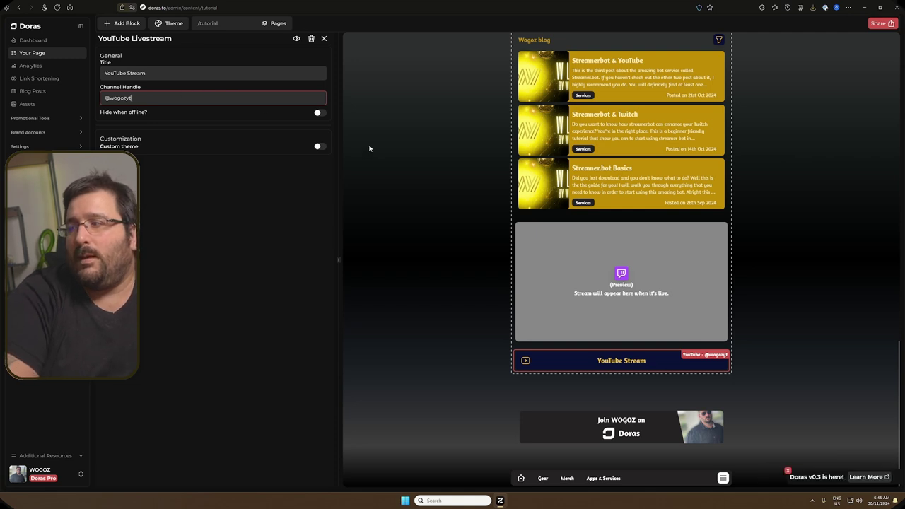
pyautogui.click(319, 114)
pyautogui.click(123, 23)
pyautogui.scroll(-3, 194, 300)
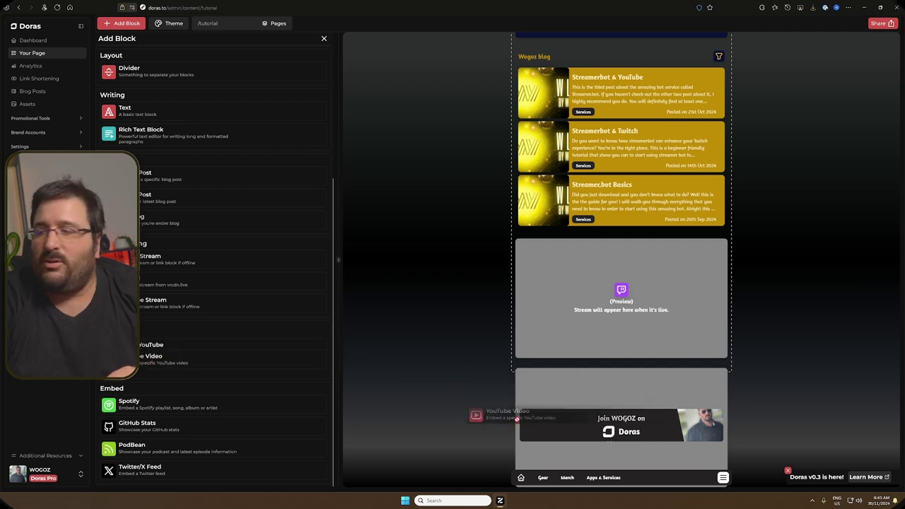
# Step: Place a YouTube Video block, then a Latest YouTube Video block beneath it
pyautogui.click(149, 347)
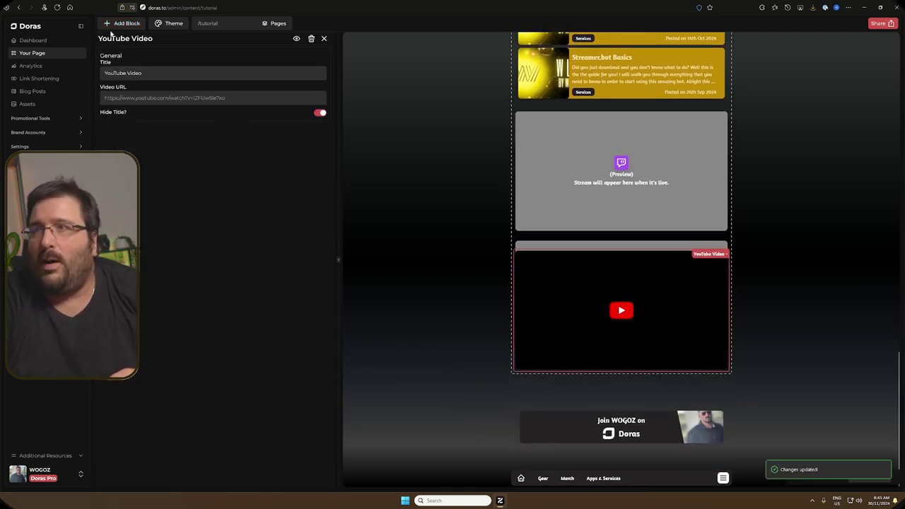
pyautogui.click(112, 24)
pyautogui.scroll(-5, 197, 327)
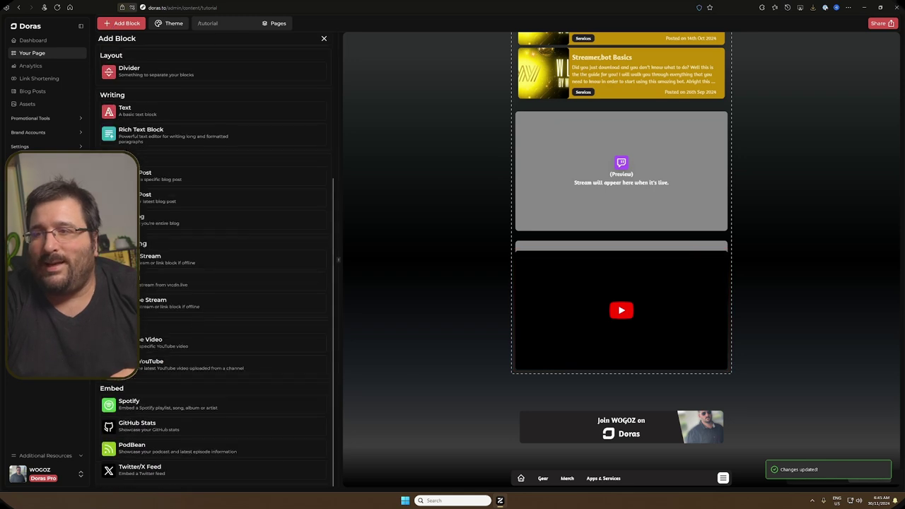
pyautogui.moveTo(177, 365); pyautogui.dragTo(545, 372)
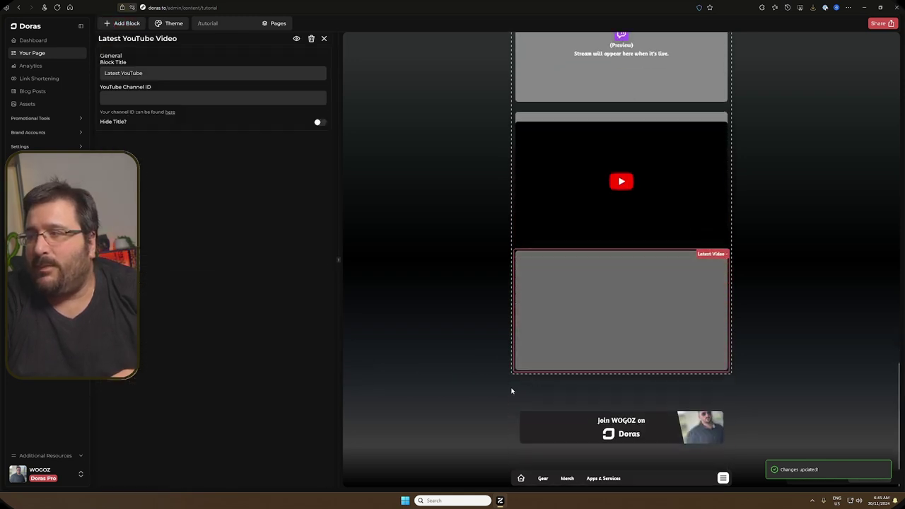
# Step: Copy the User ID from YouTube Advanced settings into the Latest YouTube Video block's Channel ID field
pyautogui.click(200, 99)
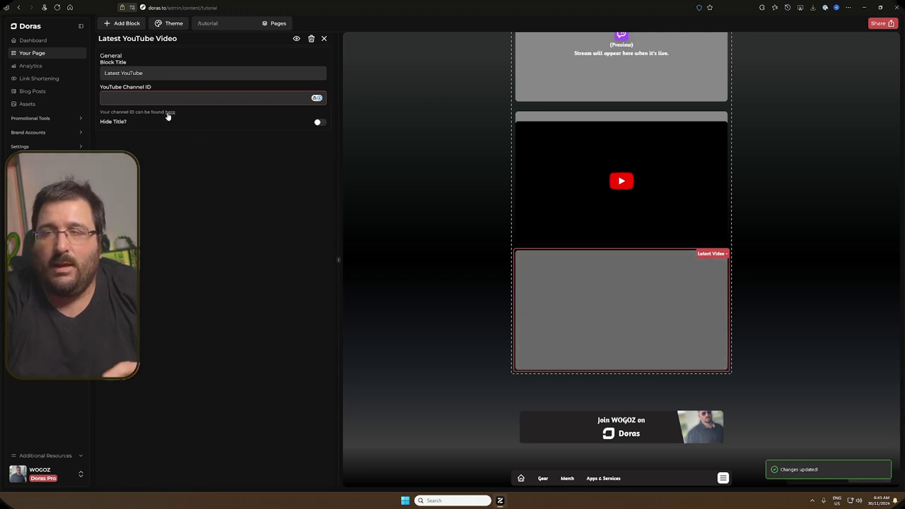
pyautogui.click(167, 115)
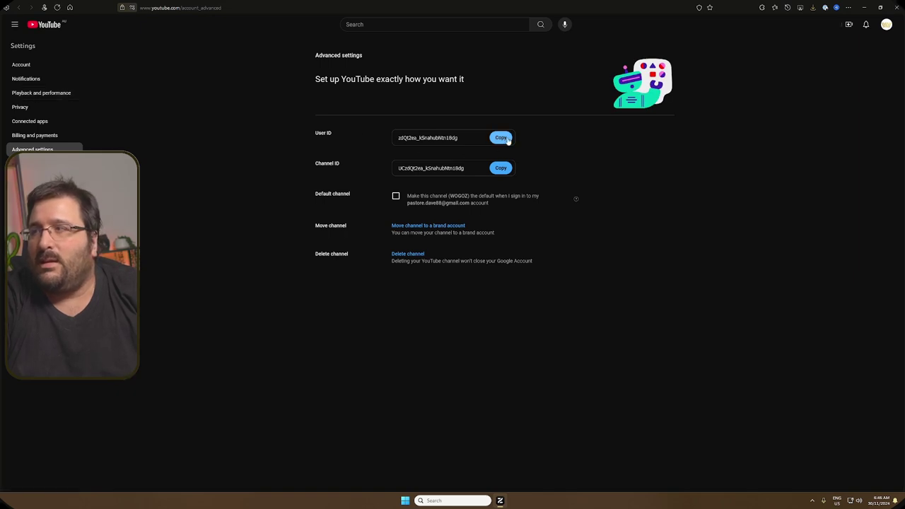
pyautogui.click(501, 137)
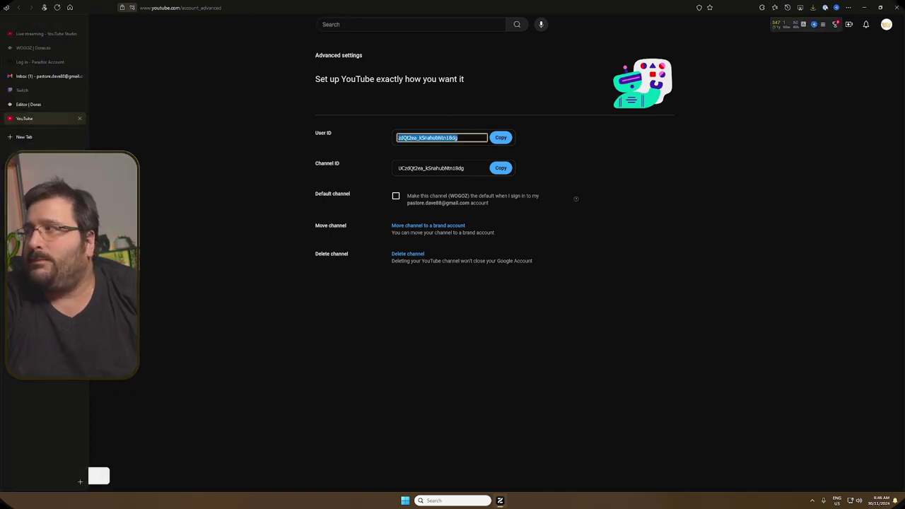
pyautogui.click(28, 104)
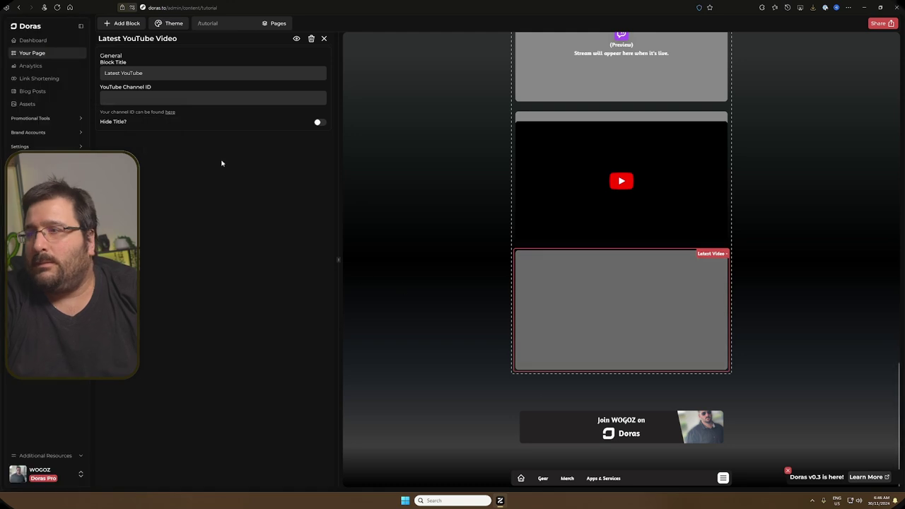
pyautogui.click(177, 98)
pyautogui.hotkey('ctrl', 'v')
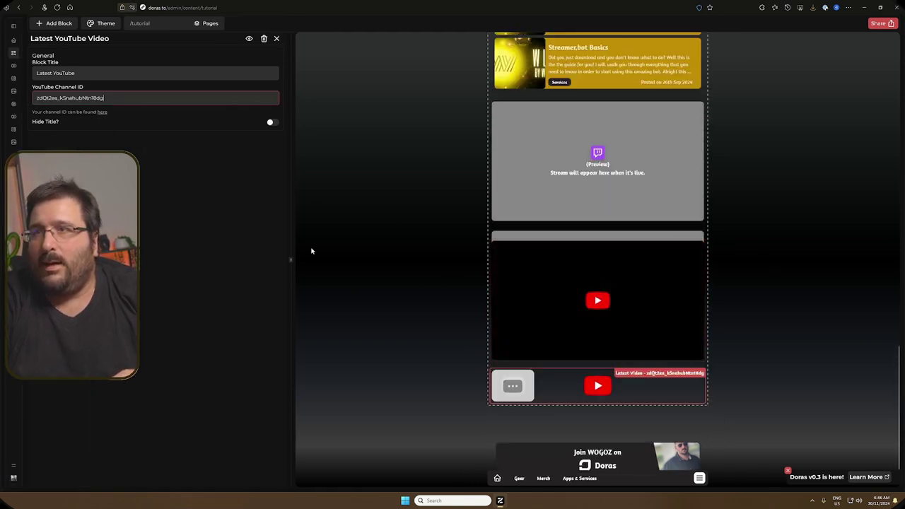
pyautogui.click(376, 301)
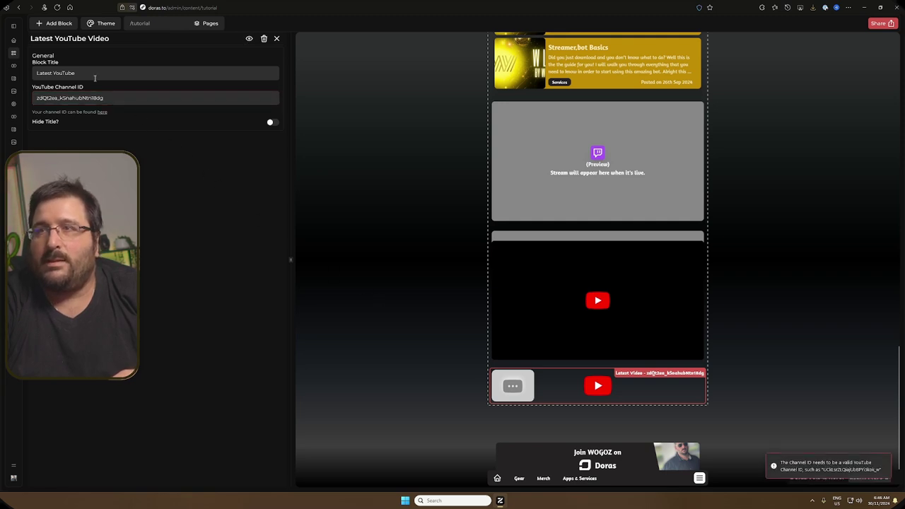
pyautogui.click(53, 23)
# Step: Place a Spotify block below the latest video, then a Twitter/X Feed above it with the creator's X username
pyautogui.moveTo(56, 401); pyautogui.dragTo(568, 407)
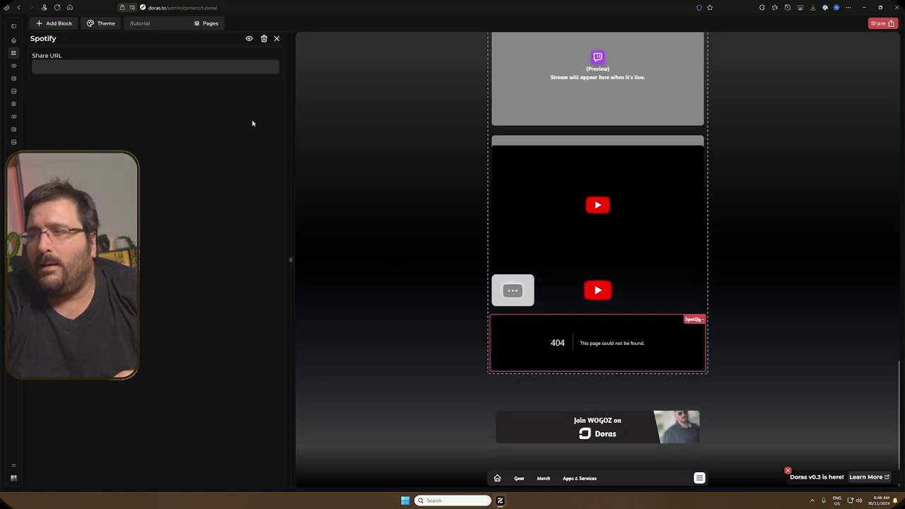
pyautogui.click(112, 67)
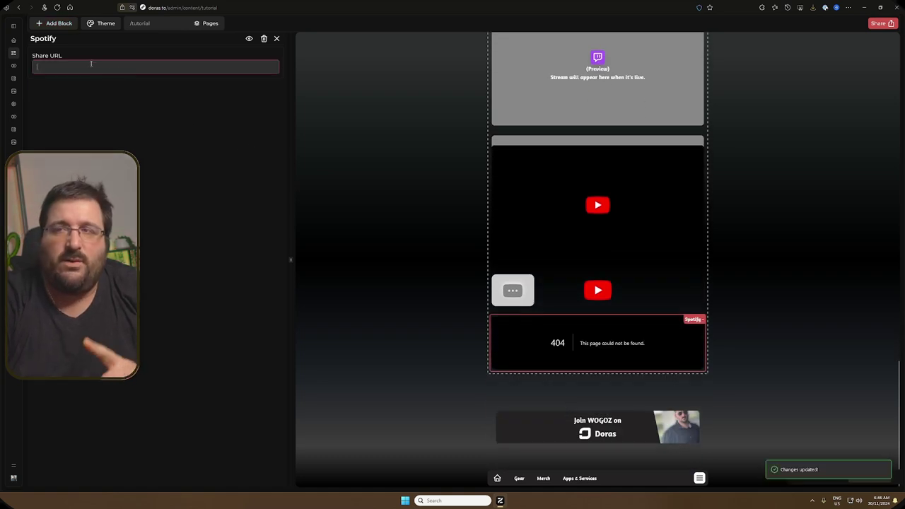
pyautogui.click(53, 23)
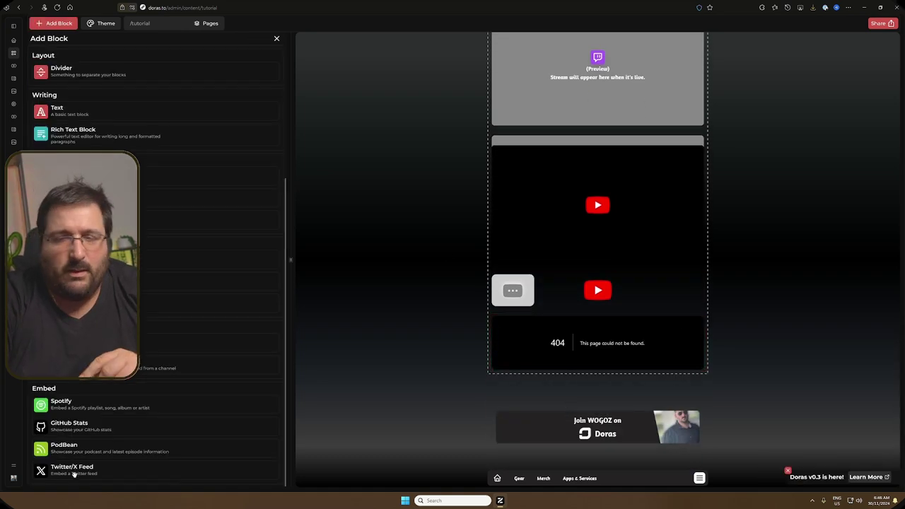
pyautogui.moveTo(70, 476); pyautogui.dragTo(566, 362)
pyautogui.click(109, 69)
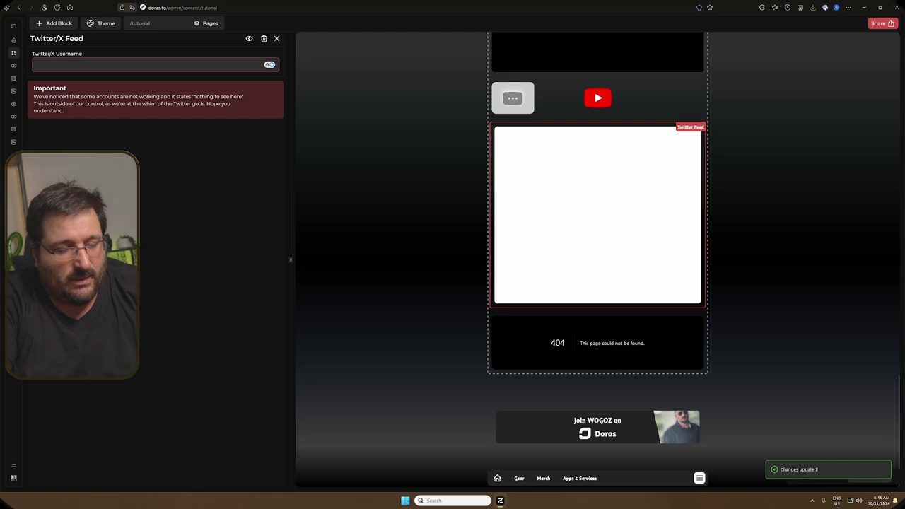
pyautogui.press('BackSpace')
pyautogui.write('@wogozyt')
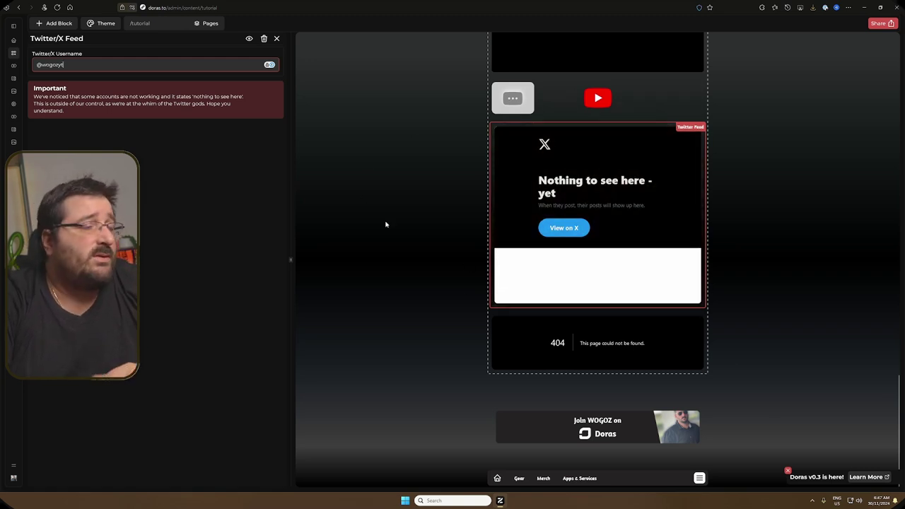
# Step: Add a PodBean embed block above the Spotify block
pyautogui.click(60, 22)
pyautogui.scroll(-5, 141, 253)
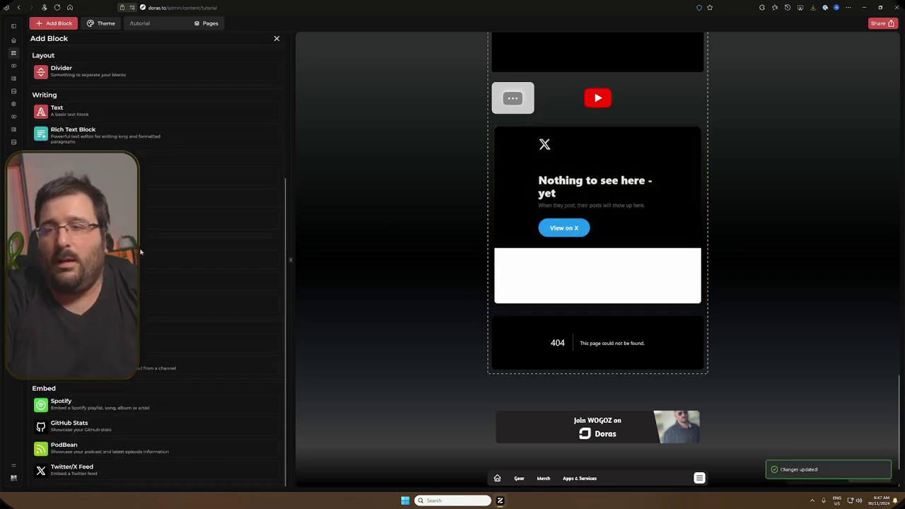
pyautogui.moveTo(128, 426); pyautogui.dragTo(527, 321)
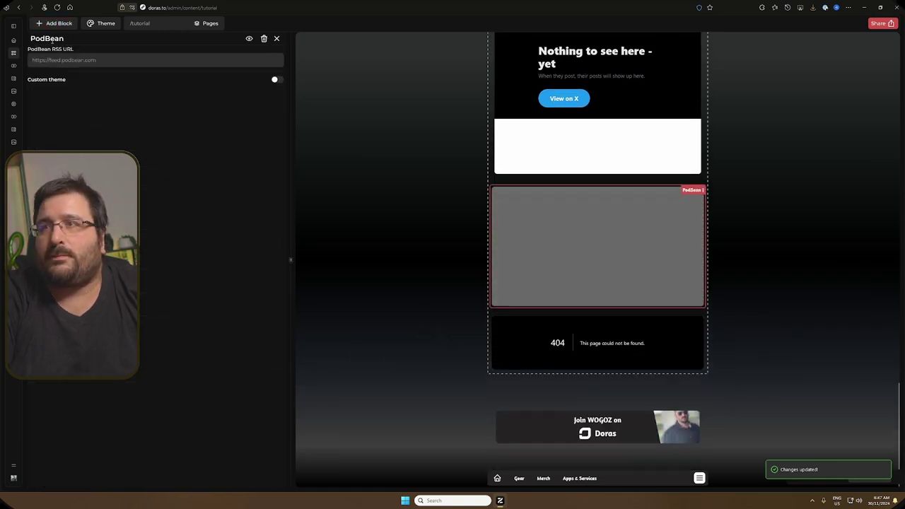
# Step: Add a GitHub Stats block above Spotify, leaving its GitHub username empty
pyautogui.click(56, 22)
pyautogui.scroll(-5, 64, 423)
pyautogui.moveTo(63, 423); pyautogui.dragTo(482, 309)
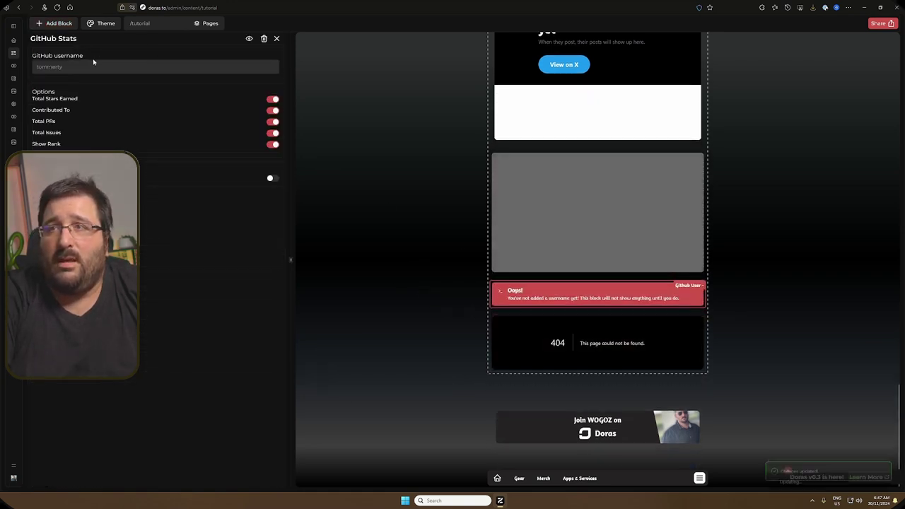
pyautogui.click(95, 65)
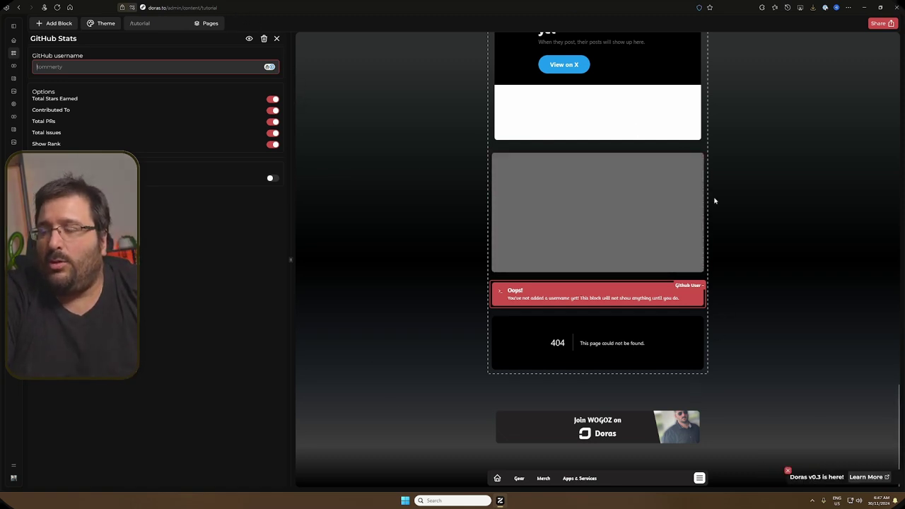
pyautogui.scroll(5, 515, 189)
pyautogui.scroll(10, 515, 190)
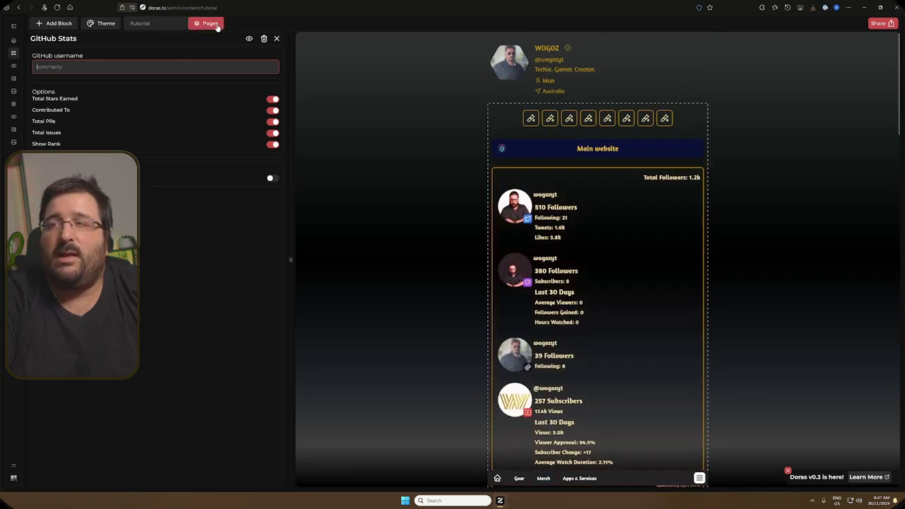
# Step: Turn off Navigation visibility in the tutorial page's settings
pyautogui.click(216, 25)
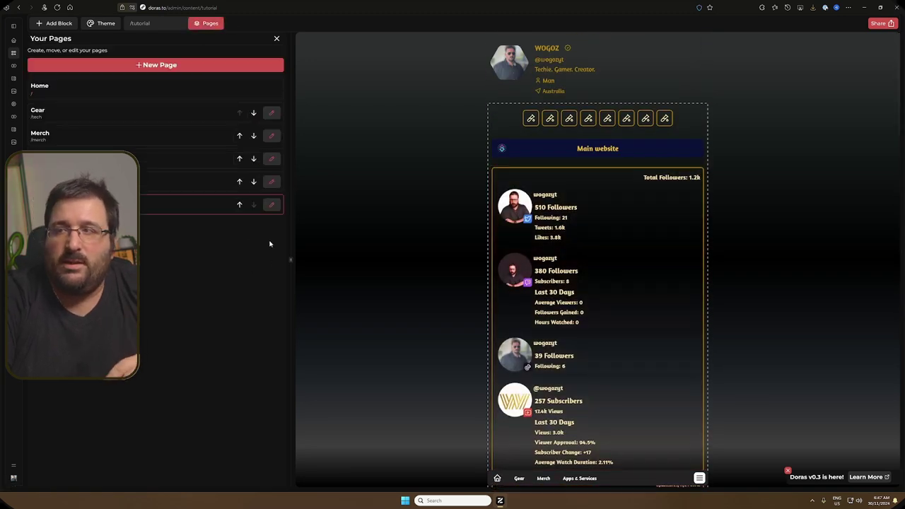
pyautogui.click(271, 206)
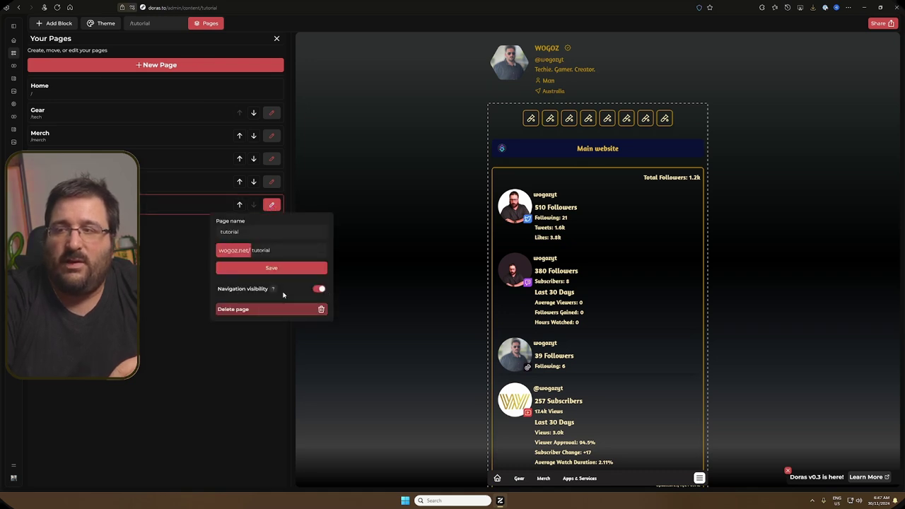
pyautogui.click(317, 292)
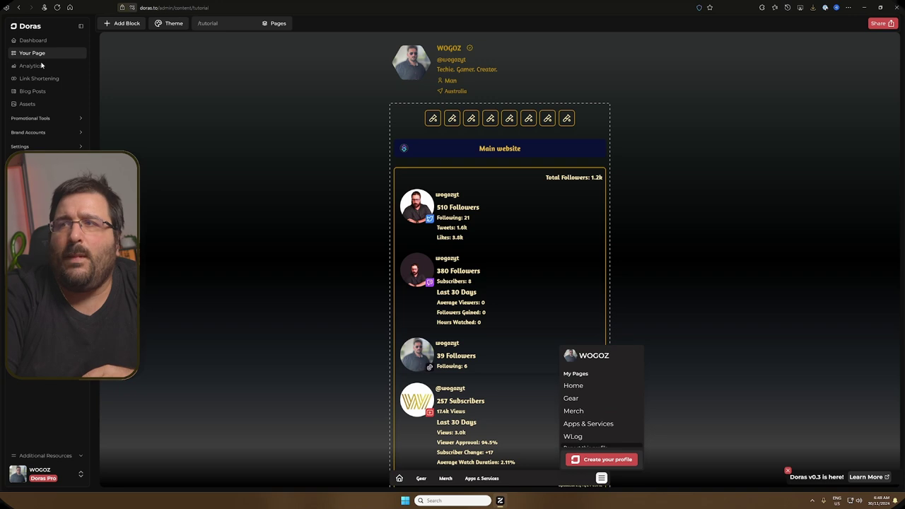
# Step: On the Link Shortening page listing ten short links, start a new short link
pyautogui.click(41, 68)
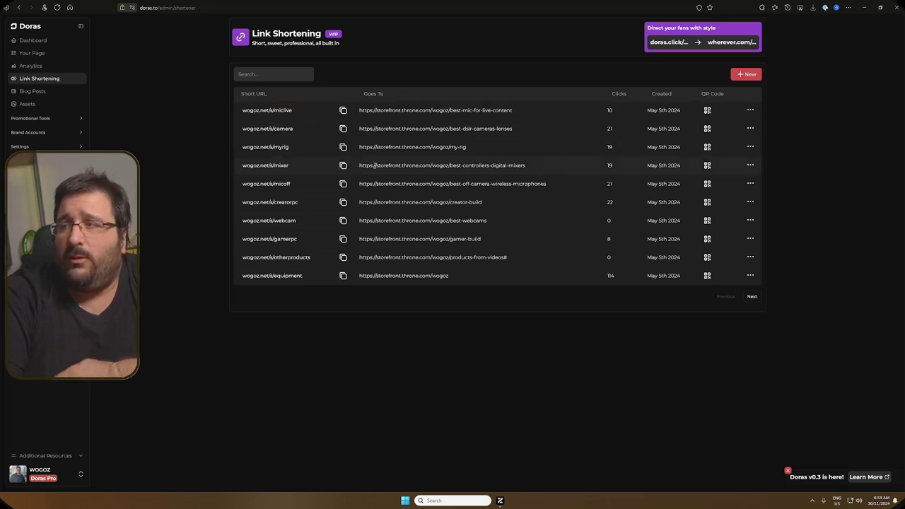
pyautogui.moveTo(540, 167); pyautogui.dragTo(357, 166)
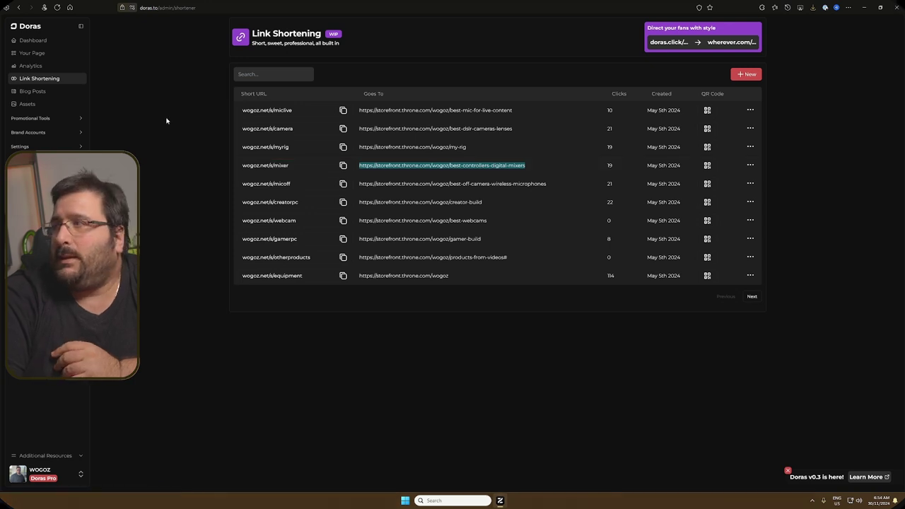
pyautogui.click(745, 76)
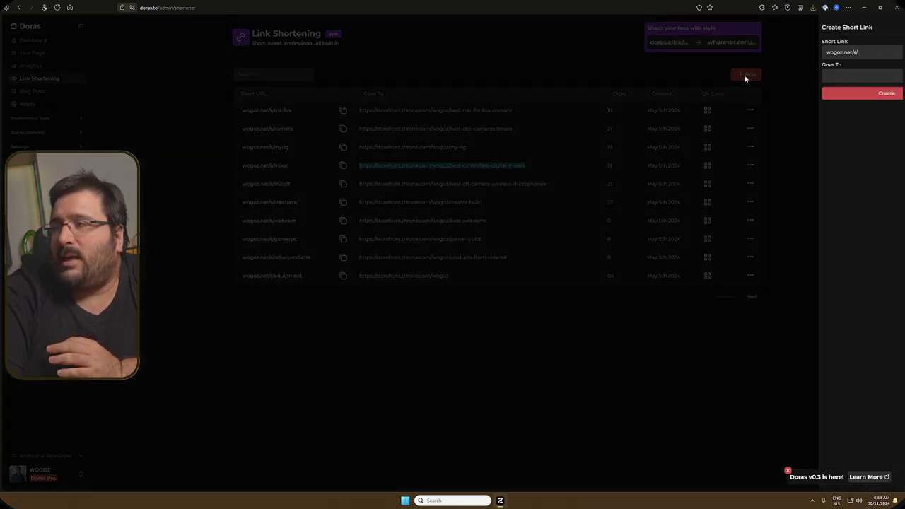
pyautogui.click(827, 51)
pyautogui.write('test')
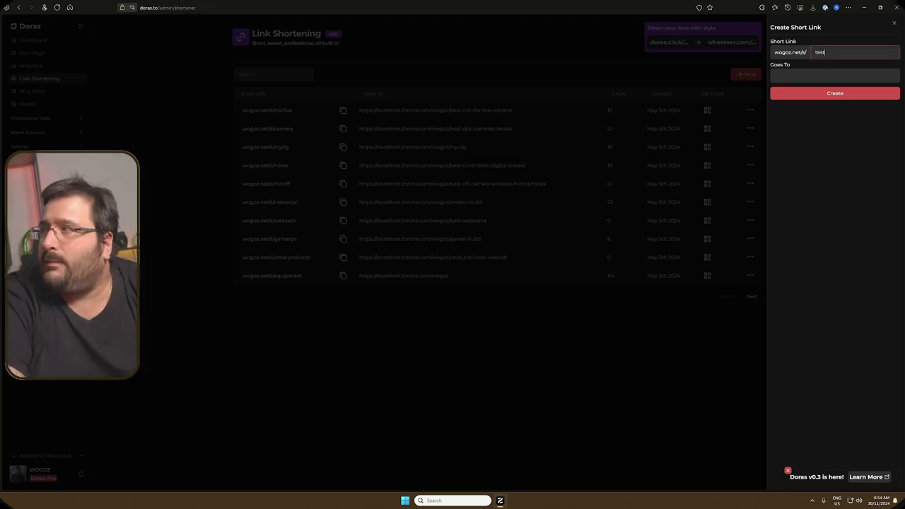
pyautogui.click(852, 74)
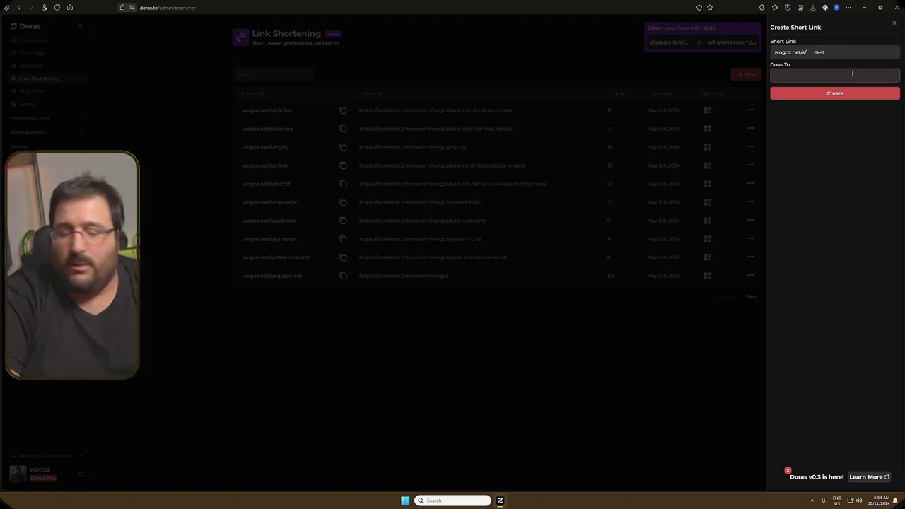
pyautogui.write('twitch')
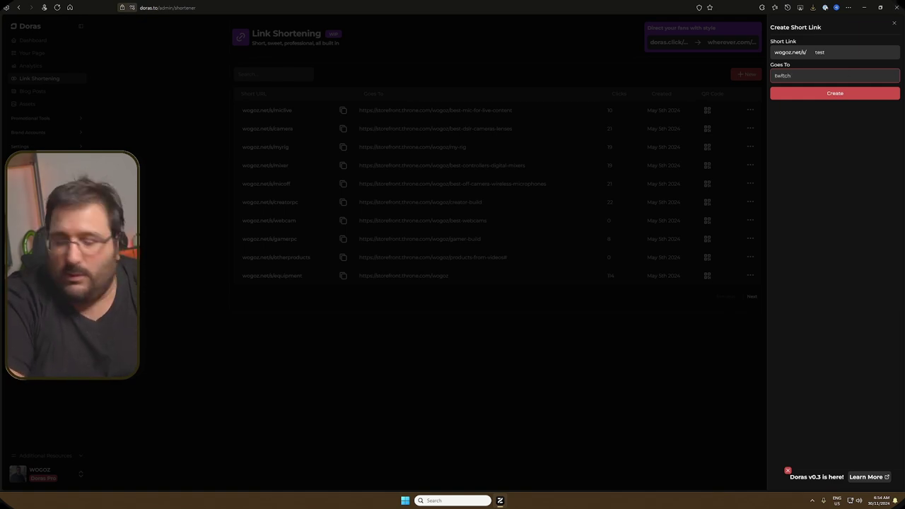
pyautogui.write('.tv/')
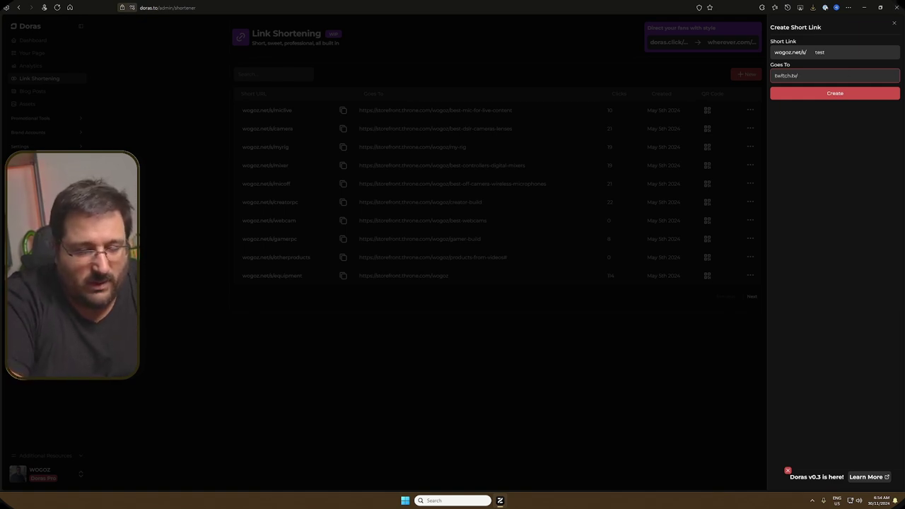
pyautogui.write('wogozyt')
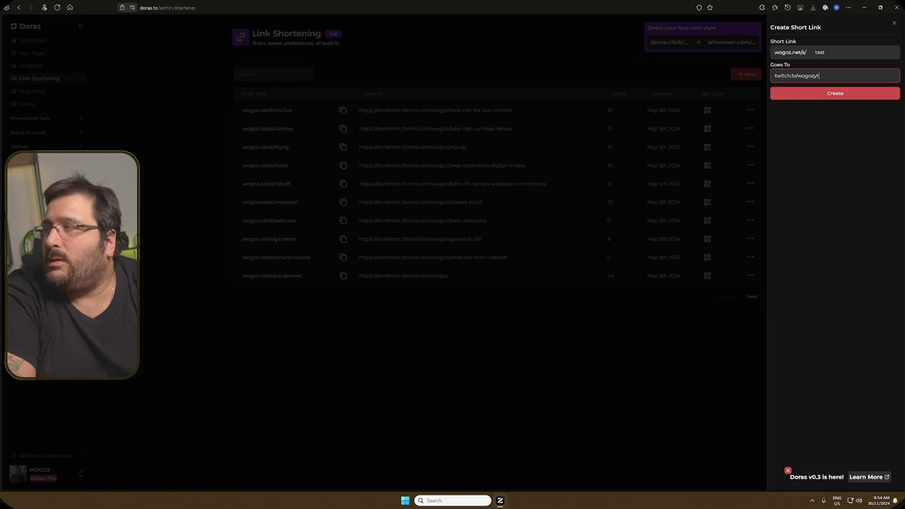
pyautogui.click(833, 95)
pyautogui.press('Return')
pyautogui.press('Home')
pyautogui.write('http')
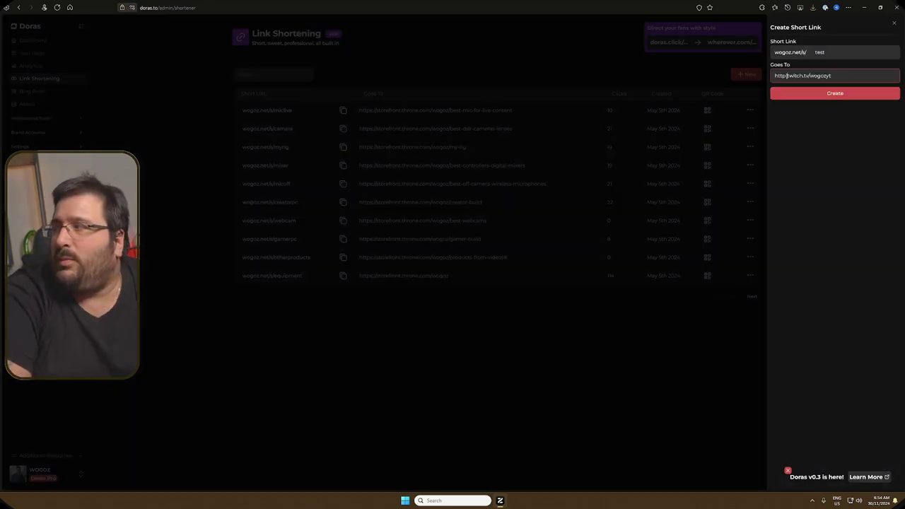
pyautogui.write('s://')
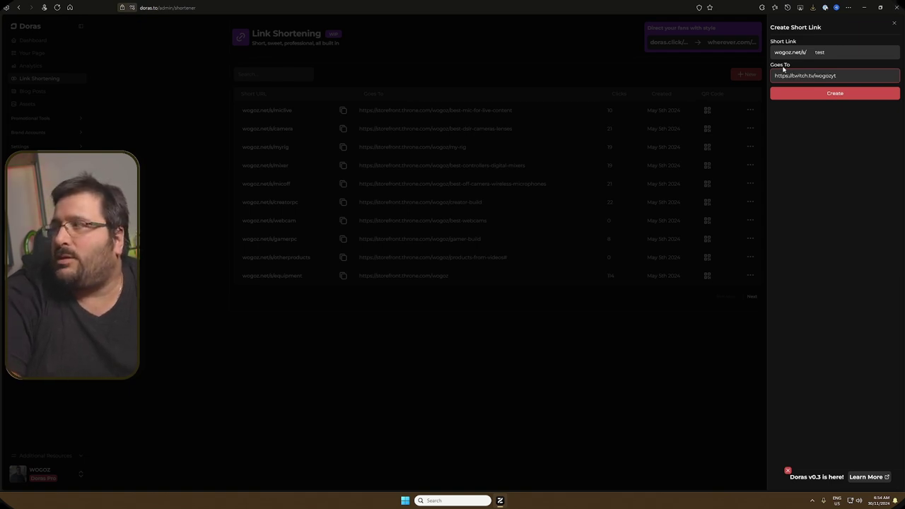
pyautogui.click(830, 93)
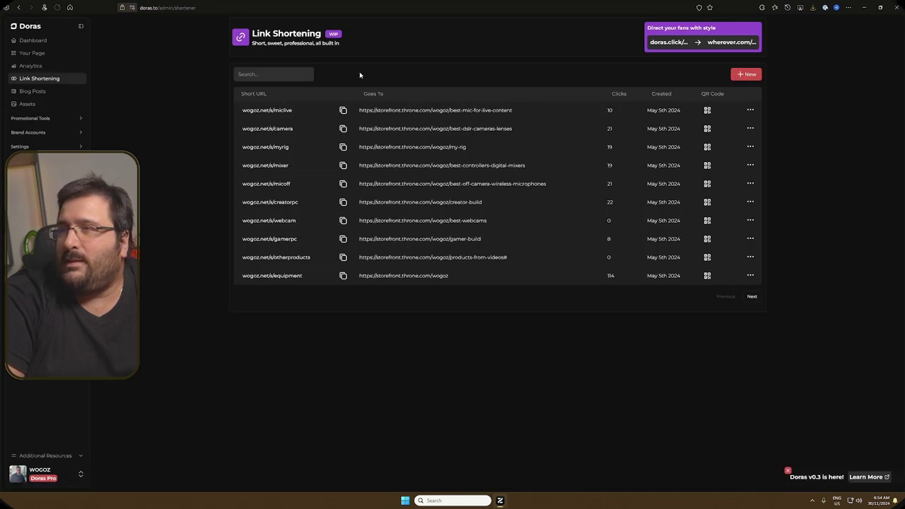
pyautogui.click(751, 297)
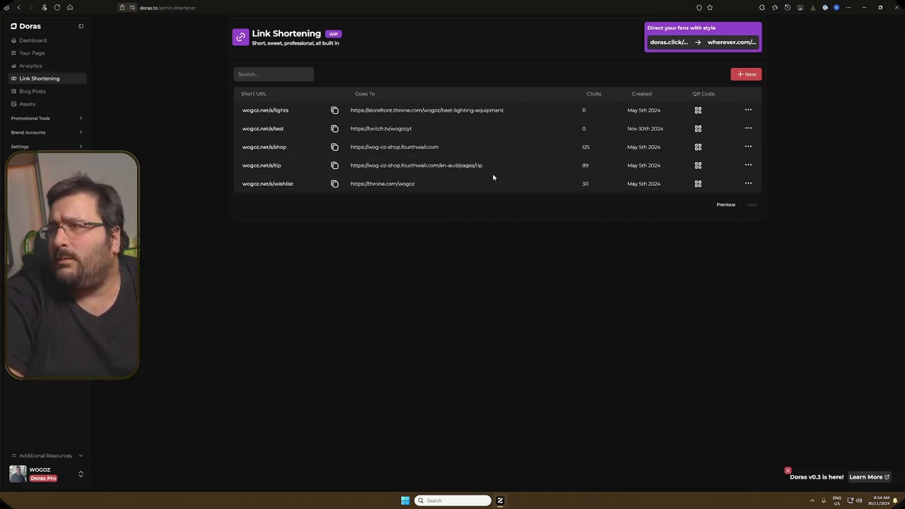
pyautogui.moveTo(418, 130); pyautogui.dragTo(353, 129)
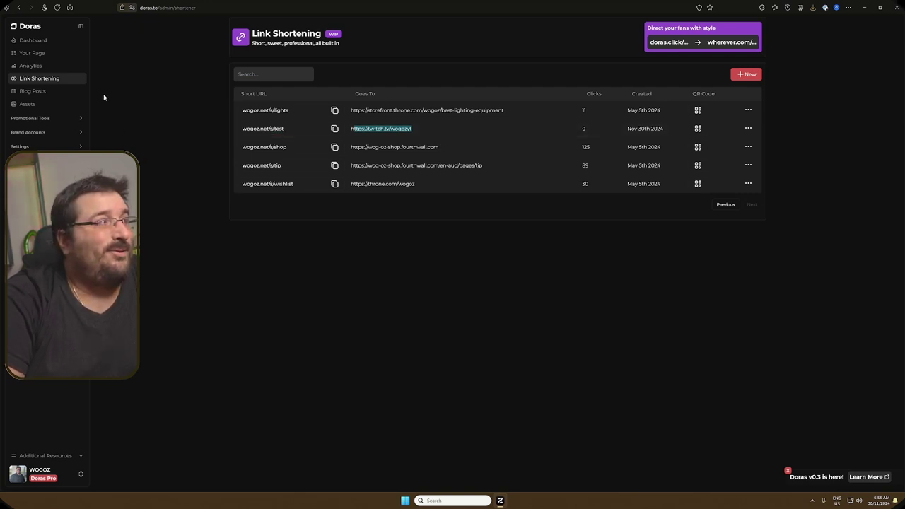
# Step: Start a new blog post and retitle it with placeholder text beginning '#1' so the slug matches
pyautogui.click(61, 91)
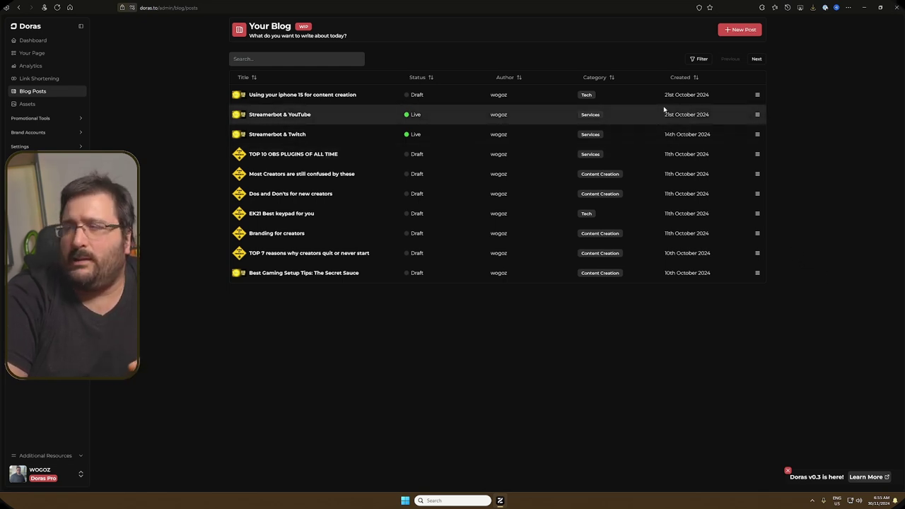
pyautogui.click(739, 30)
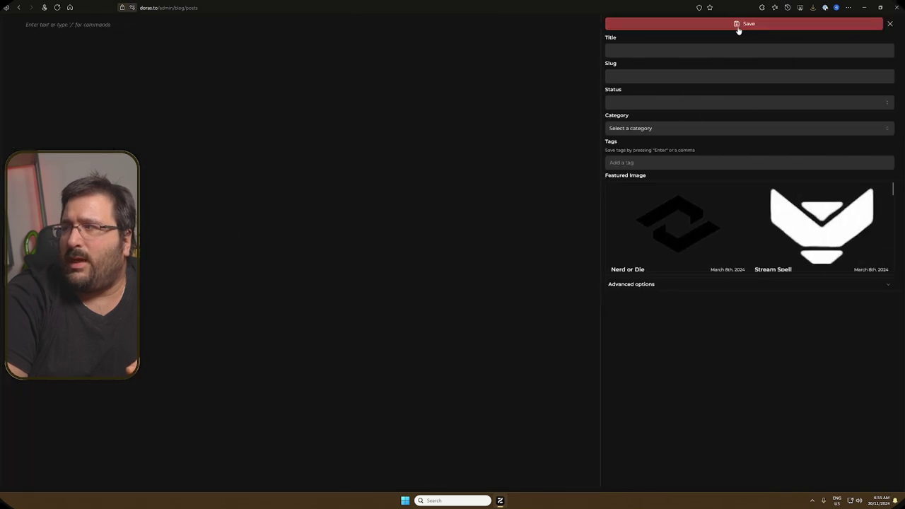
pyautogui.click(658, 46)
pyautogui.write('erbg')
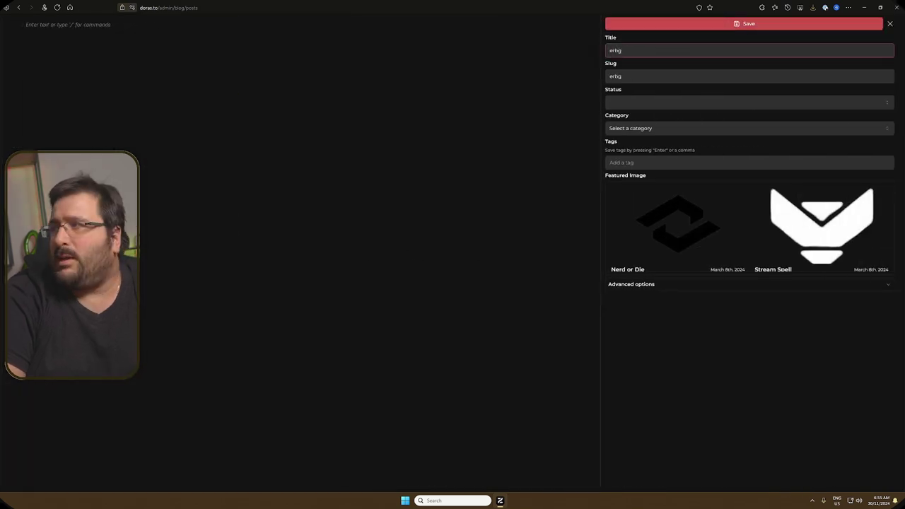
pyautogui.write('sdfgbsfgbsdfbvsfgvsedfvesdfewsfwesd')
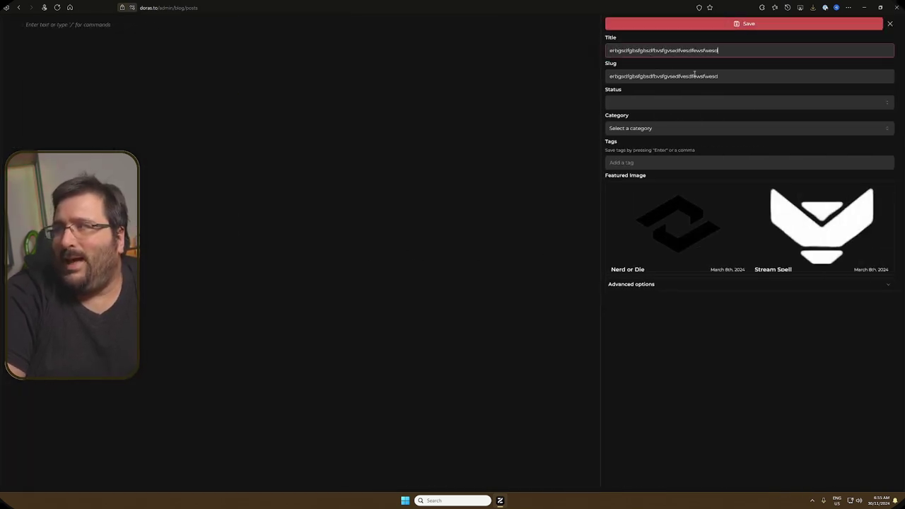
pyautogui.moveTo(735, 75); pyautogui.dragTo(600, 78)
pyautogui.hotkey('shift', 'Tab')
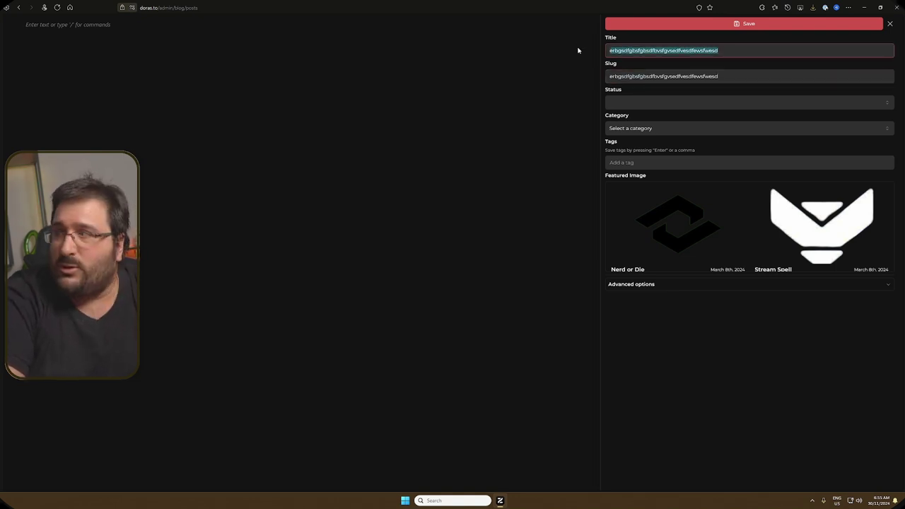
pyautogui.write('#')
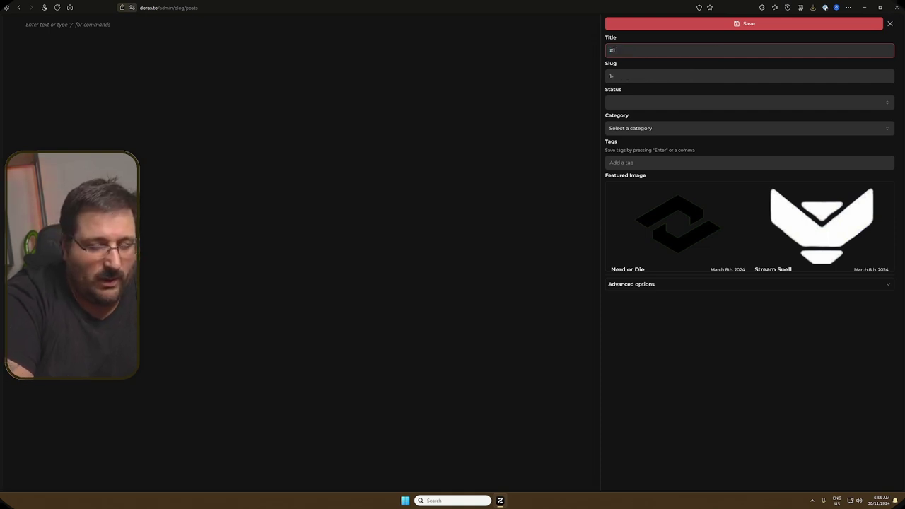
pyautogui.write('1 voefnvbnbvpfdjbmpfdbmdfpbmdbpm')
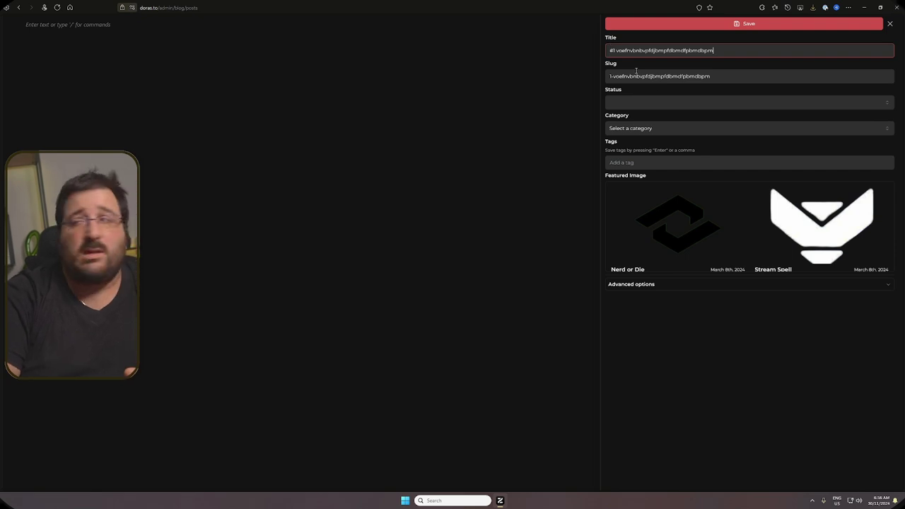
pyautogui.click(641, 106)
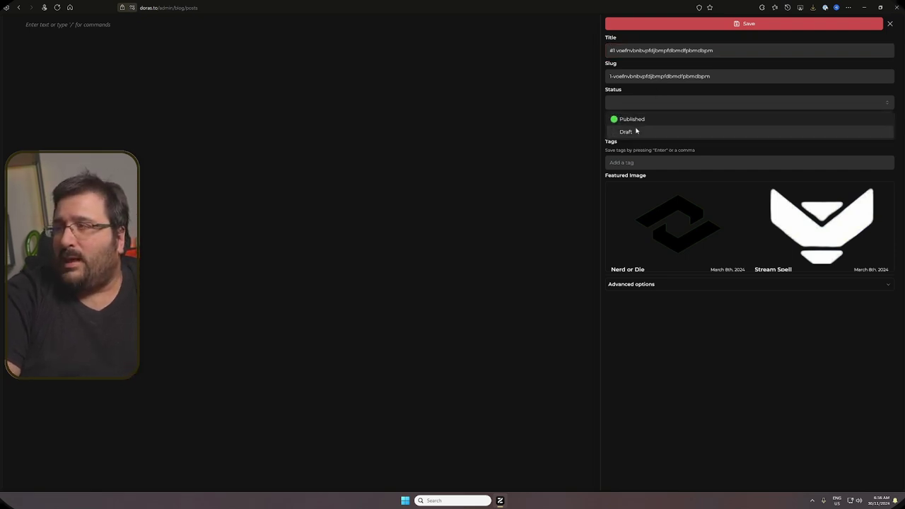
# Step: Set the post status to Draft and file it under a new category named 'Test'
pyautogui.click(634, 131)
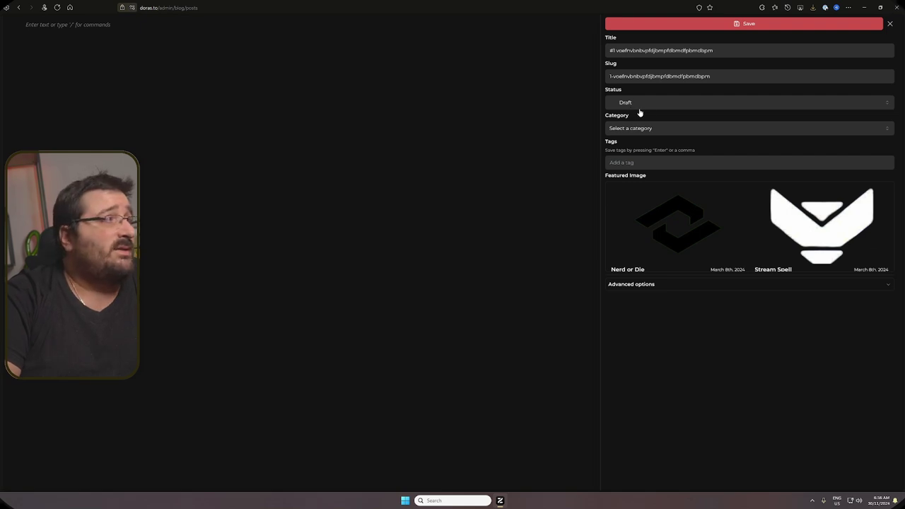
pyautogui.click(649, 128)
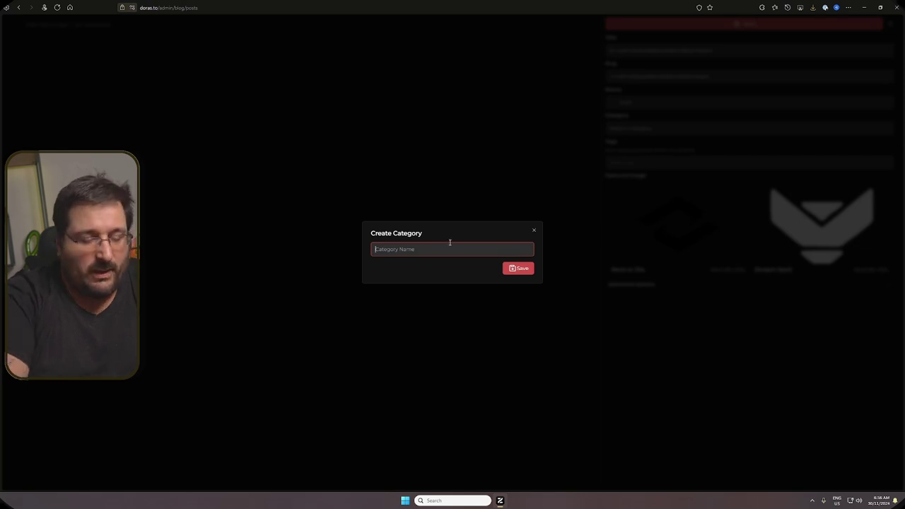
pyautogui.write('Test')
pyautogui.click(527, 272)
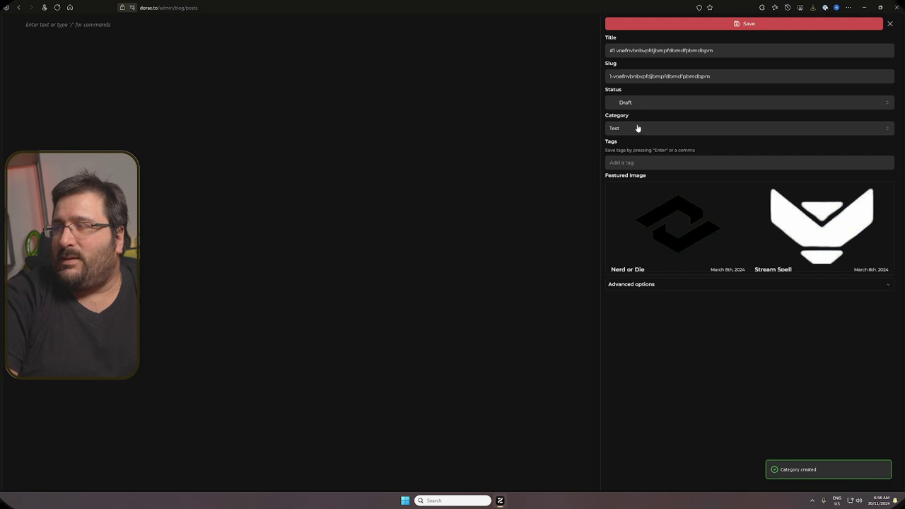
# Step: Tag the post #twitch and #youtube
pyautogui.click(631, 163)
pyautogui.write('#twirt')
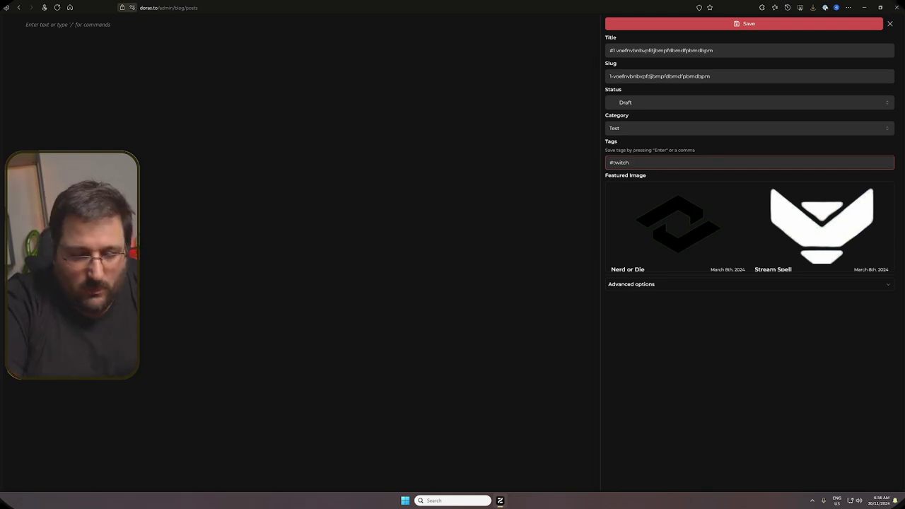
pyautogui.press('Return')
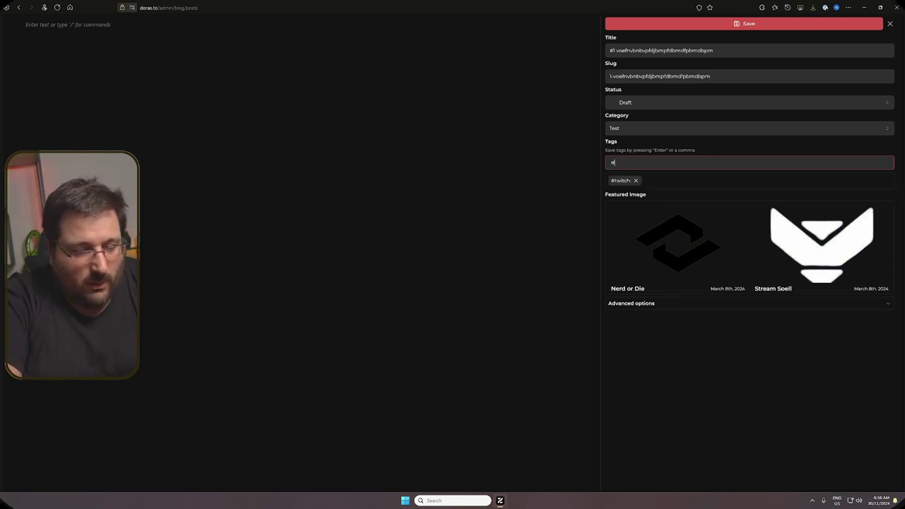
pyautogui.write('#youb')
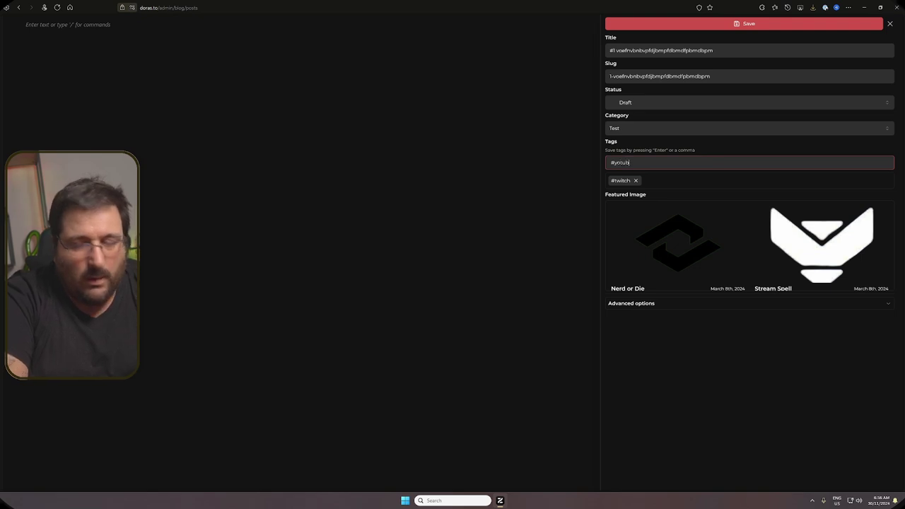
pyautogui.press('BackSpace')
pyautogui.press('BackSpace')
pyautogui.press('BackSpace')
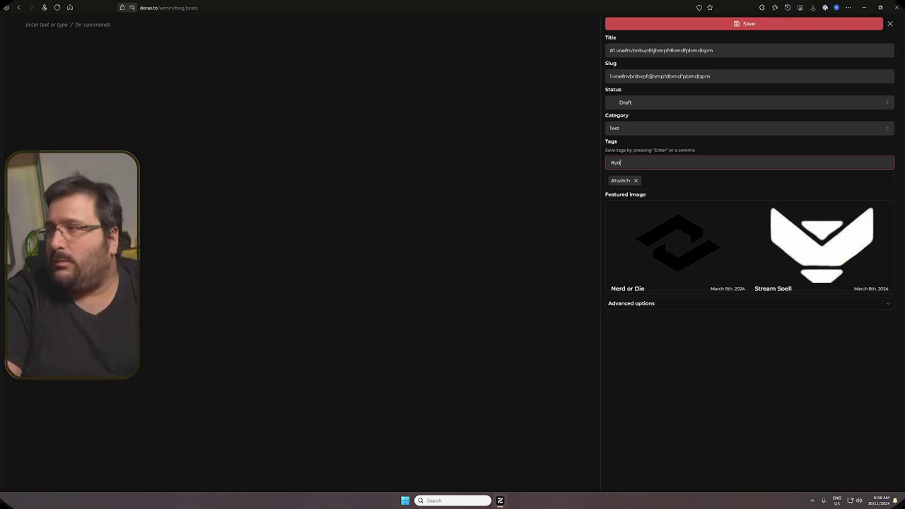
pyautogui.write('Yo')
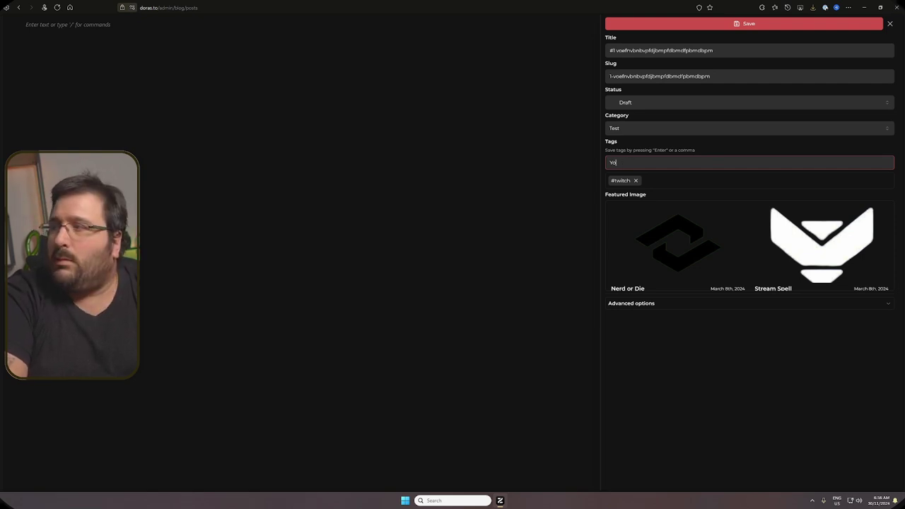
pyautogui.write('tubwutube')
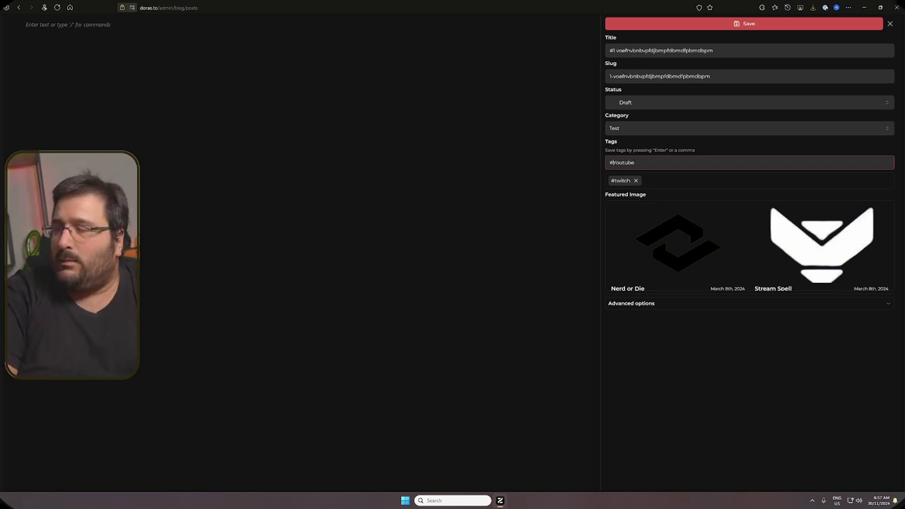
pyautogui.press('Return')
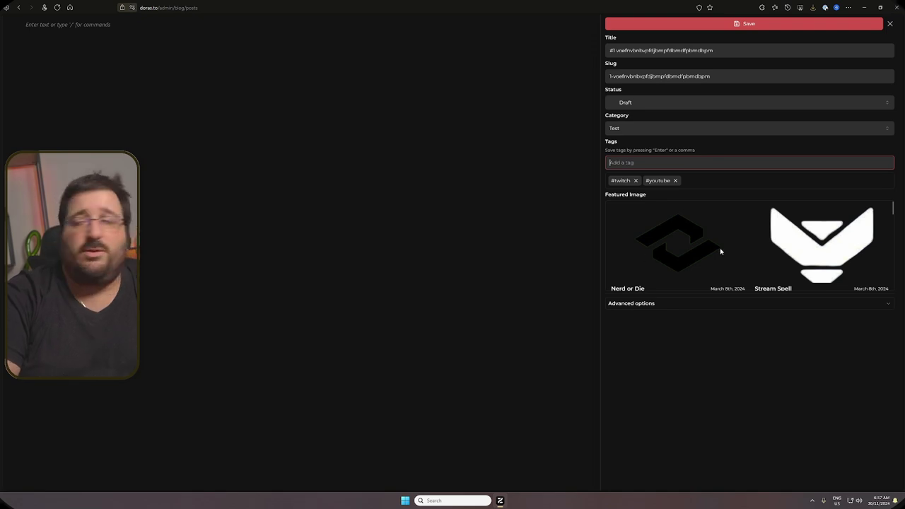
# Step: Choose 'Neewer 67mm lenses' as the post's featured image
pyautogui.scroll(-2, 721, 252)
pyautogui.scroll(-8, 722, 252)
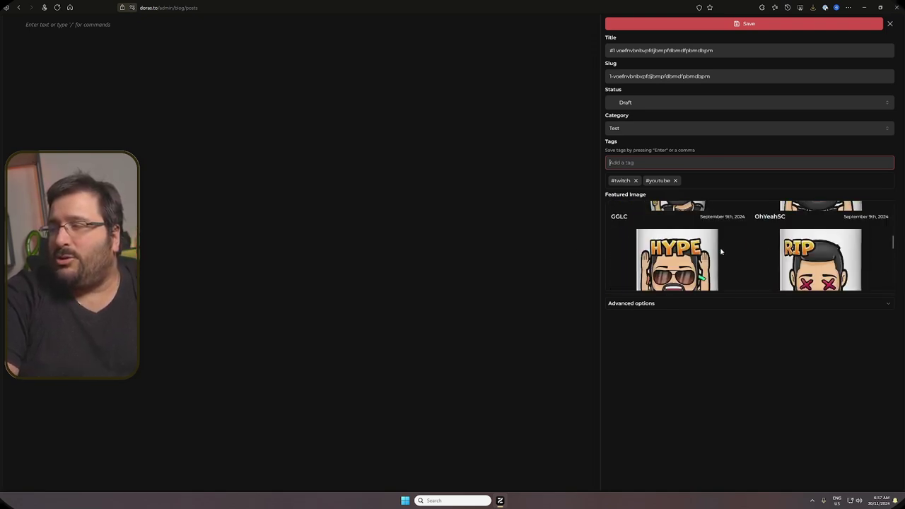
pyautogui.scroll(-3, 722, 252)
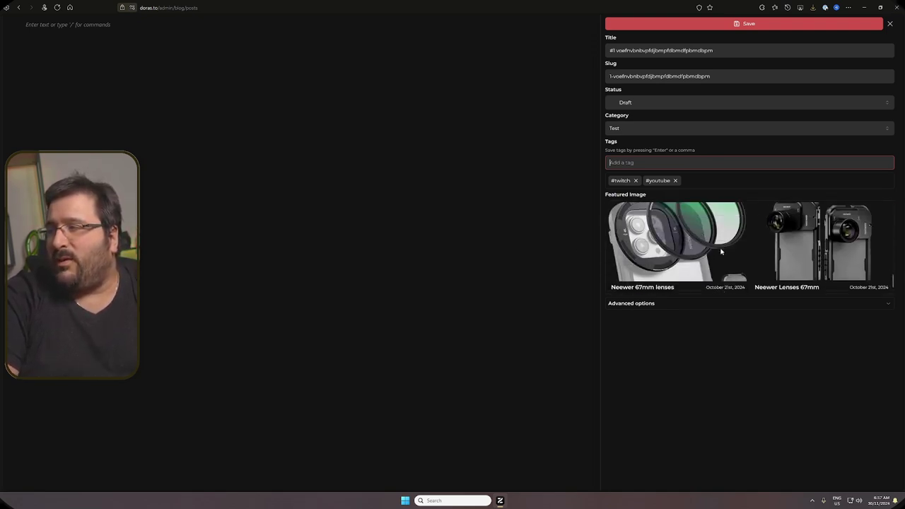
pyautogui.click(692, 246)
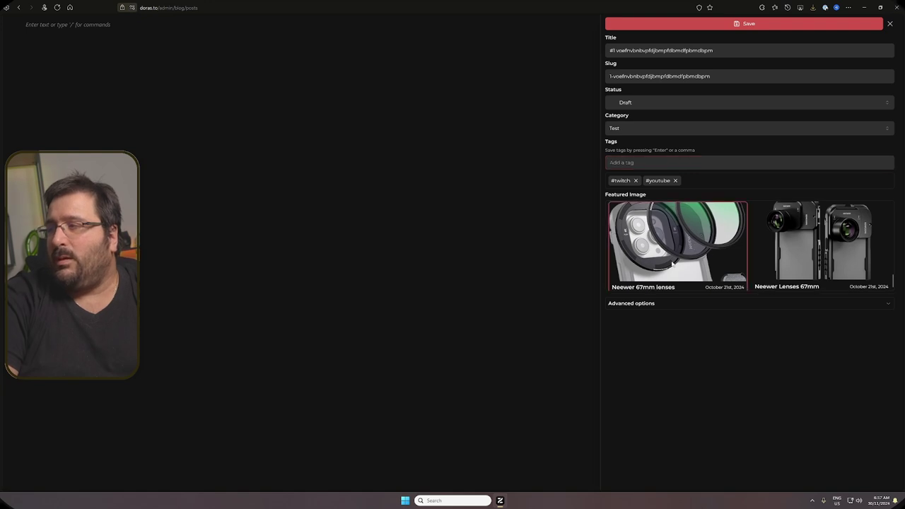
# Step: Expand advanced options, browse the created-date calendar to December 2024 without picking, and save the post
pyautogui.click(887, 306)
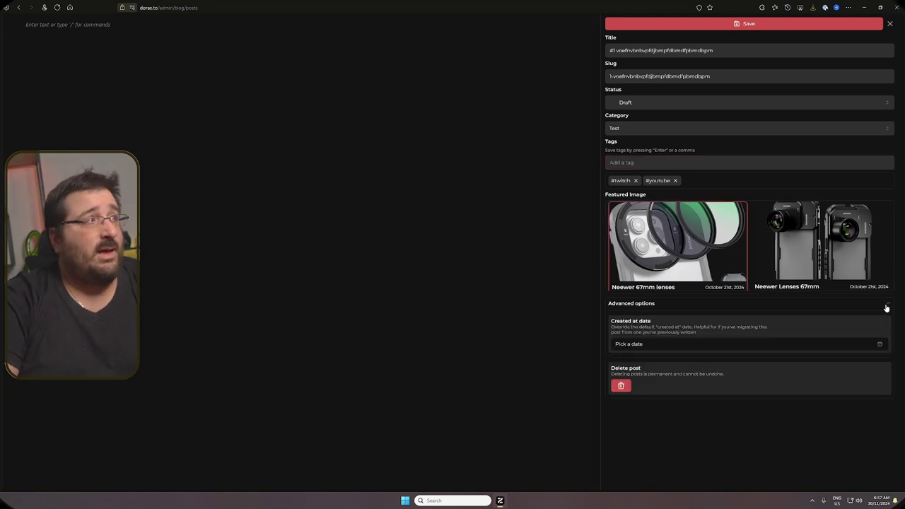
pyautogui.click(671, 348)
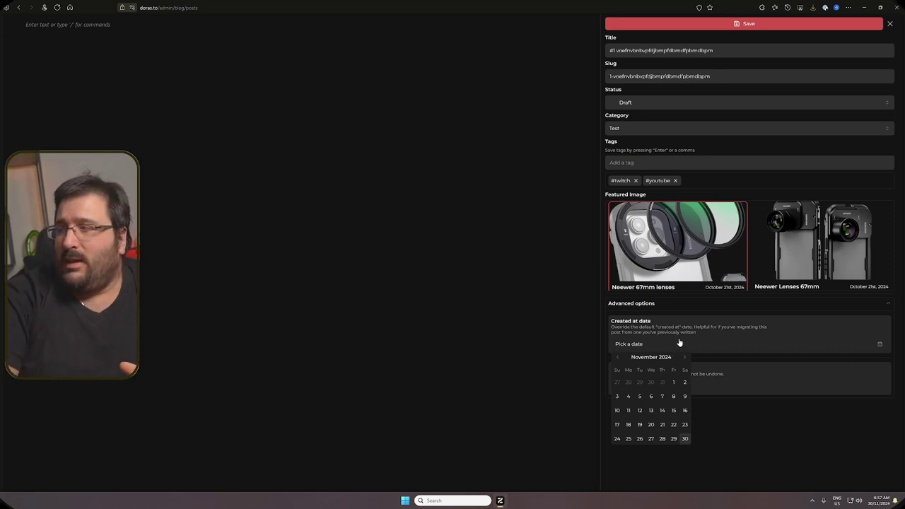
pyautogui.click(684, 357)
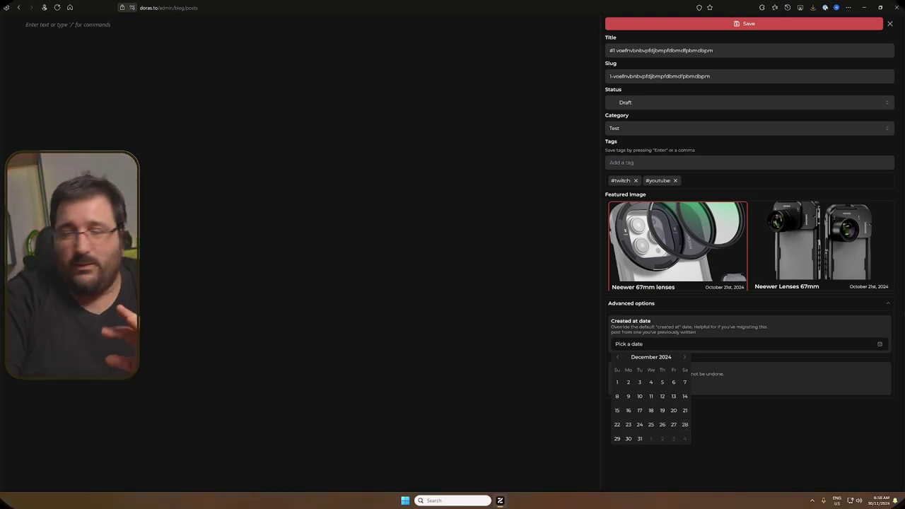
pyautogui.click(802, 396)
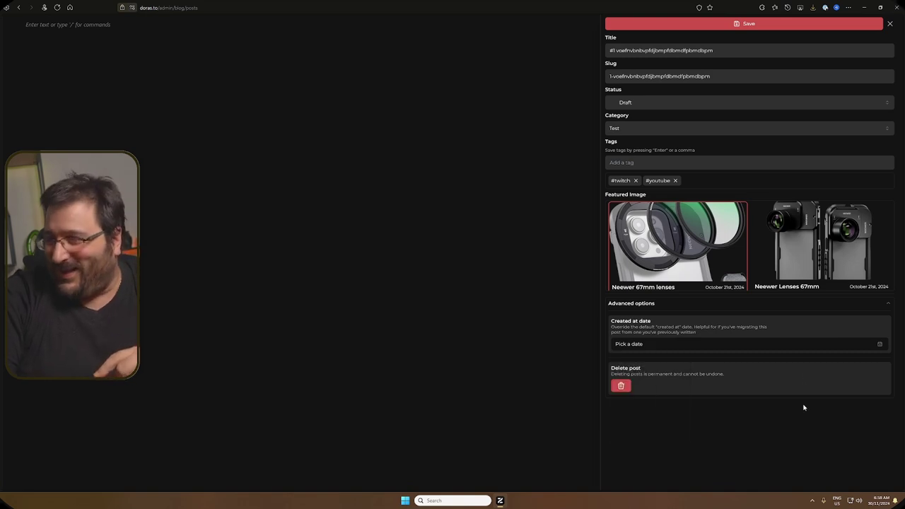
pyautogui.click(706, 25)
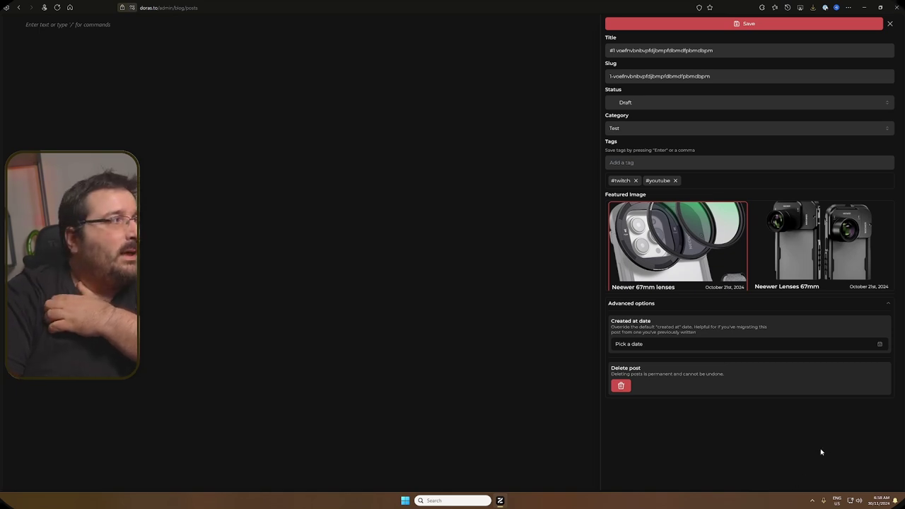
# Step: Write two paragraphs of placeholder text in the post body
pyautogui.click(139, 26)
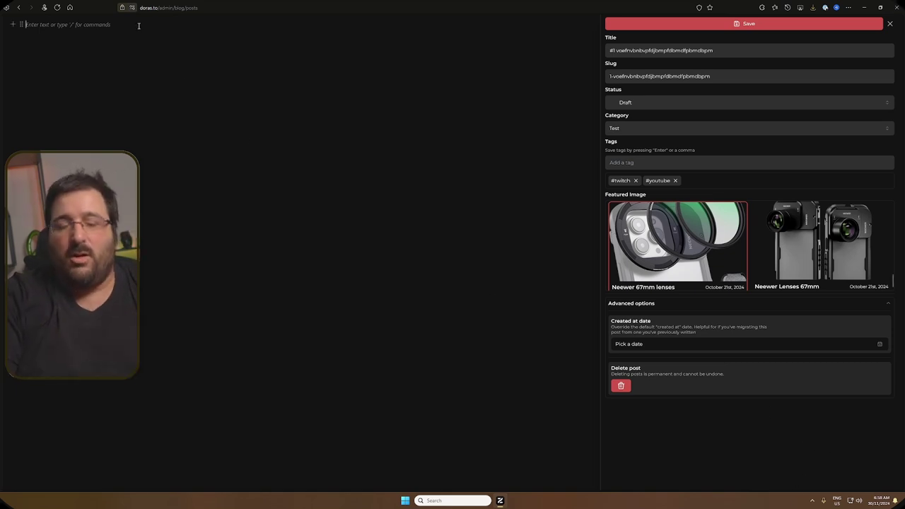
pyautogui.write('wendksfvndsnmv;dsmvsdnmvs;dmv')
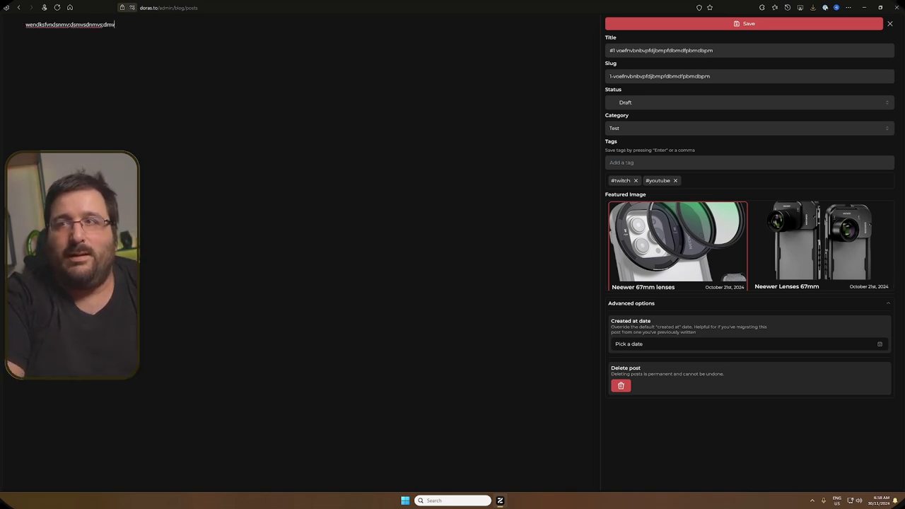
pyautogui.write('s;dmv;sdlmvs;dm vs;dmv sd')
pyautogui.press('Return')
pyautogui.write('vsdfmklv msd;v sd v msd vsdv  sd v sd v sdgvb x')
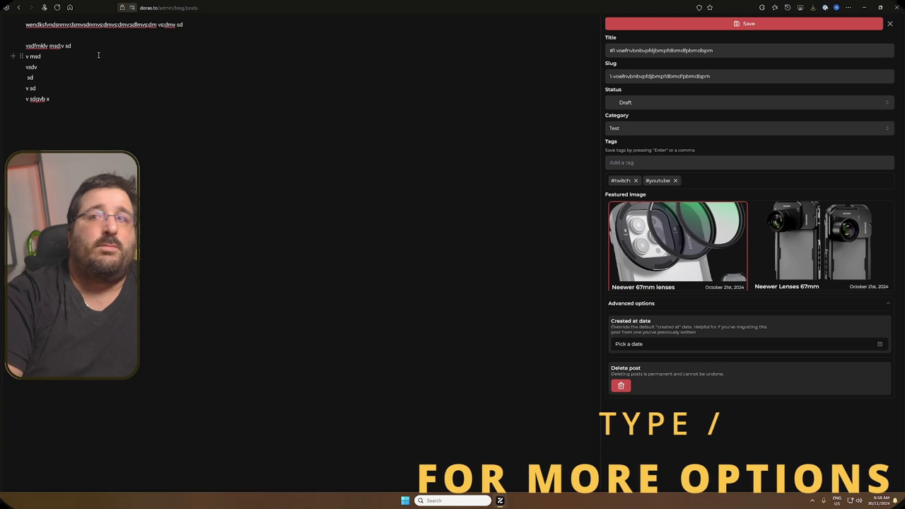
# Step: Make the second line italic and centre-aligned, then save the post
pyautogui.moveTo(86, 48); pyautogui.dragTo(25, 47)
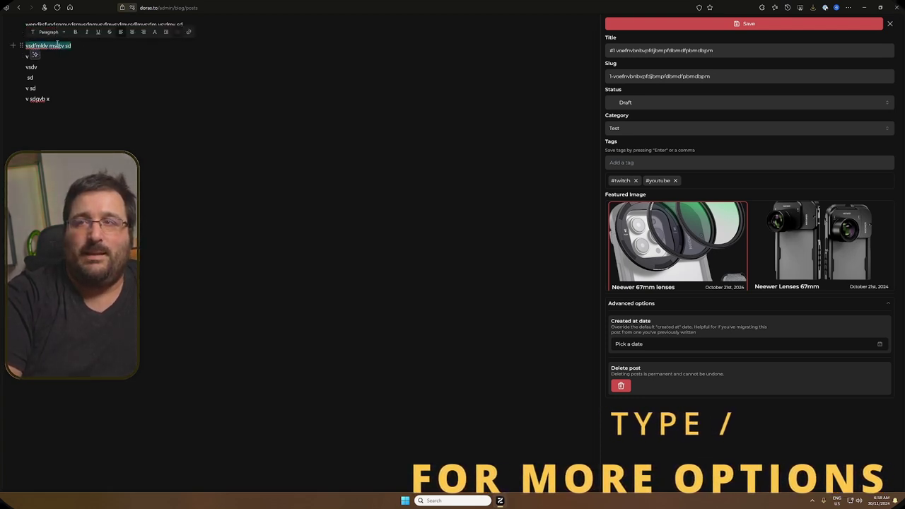
pyautogui.click(63, 33)
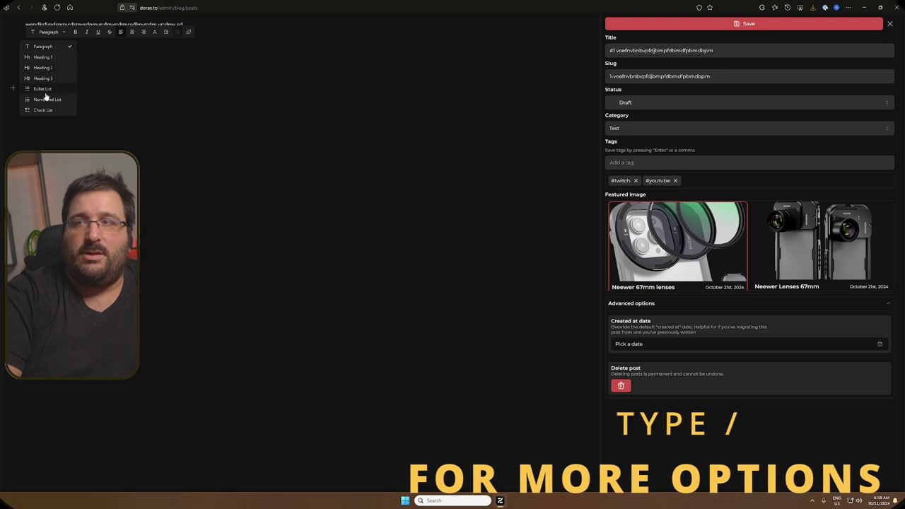
pyautogui.click(71, 34)
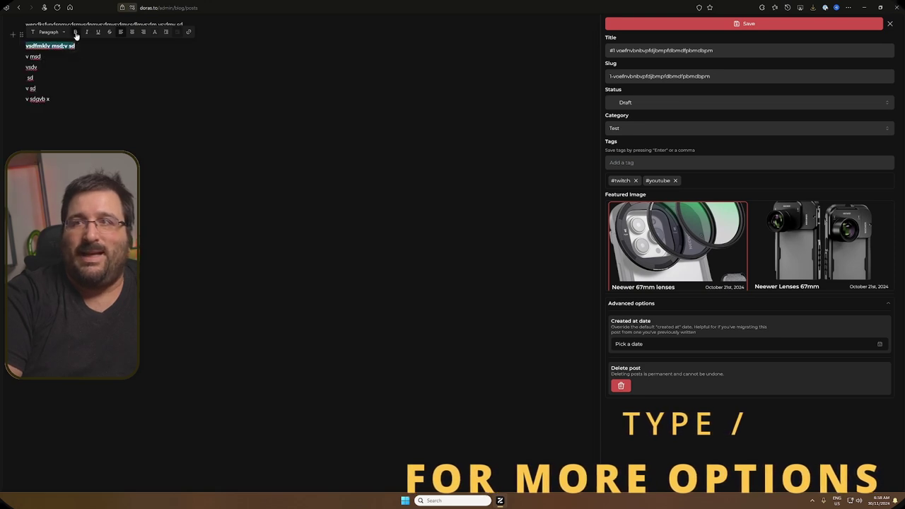
pyautogui.click(87, 34)
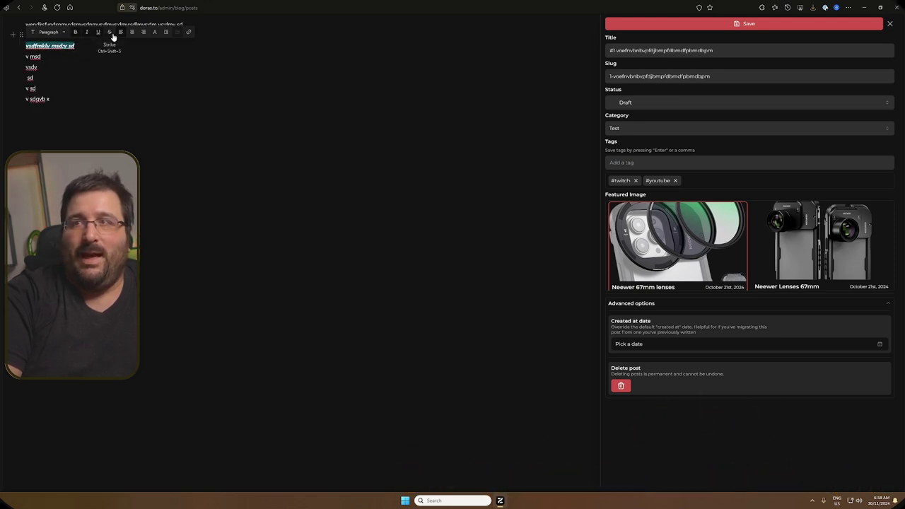
pyautogui.click(132, 32)
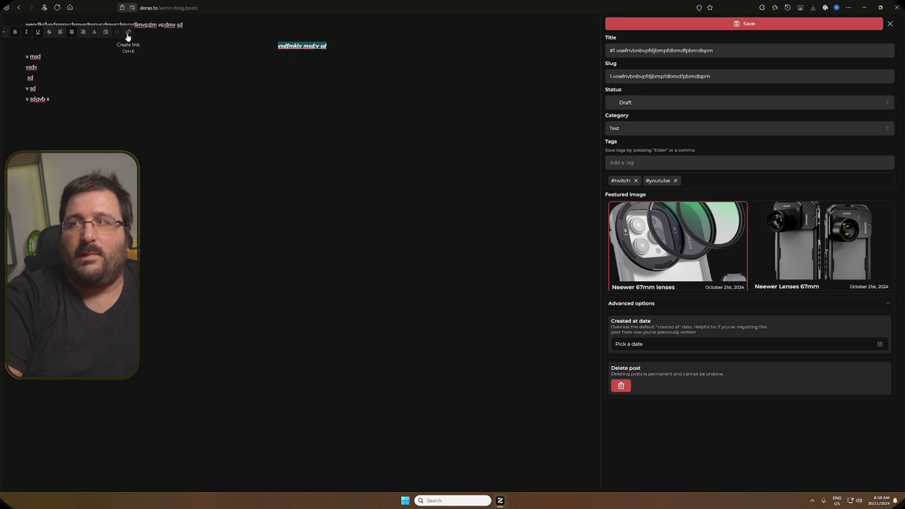
pyautogui.click(200, 86)
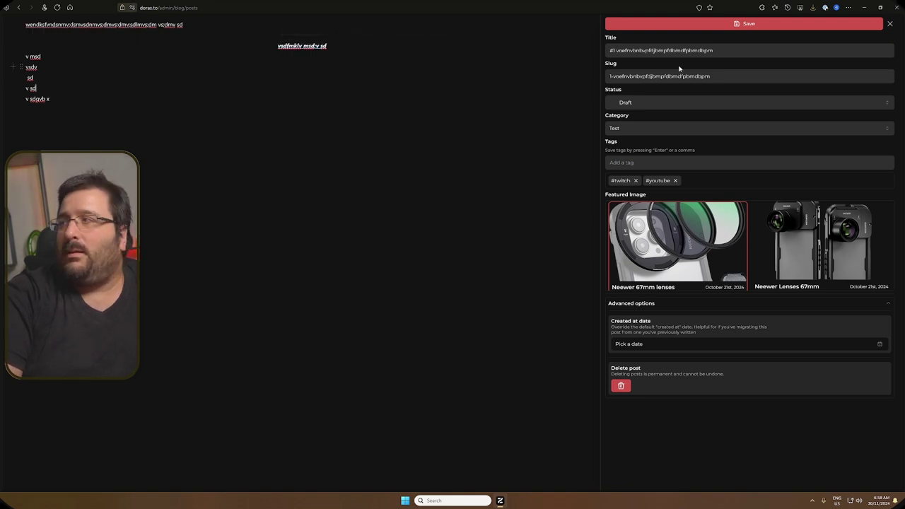
pyautogui.click(693, 24)
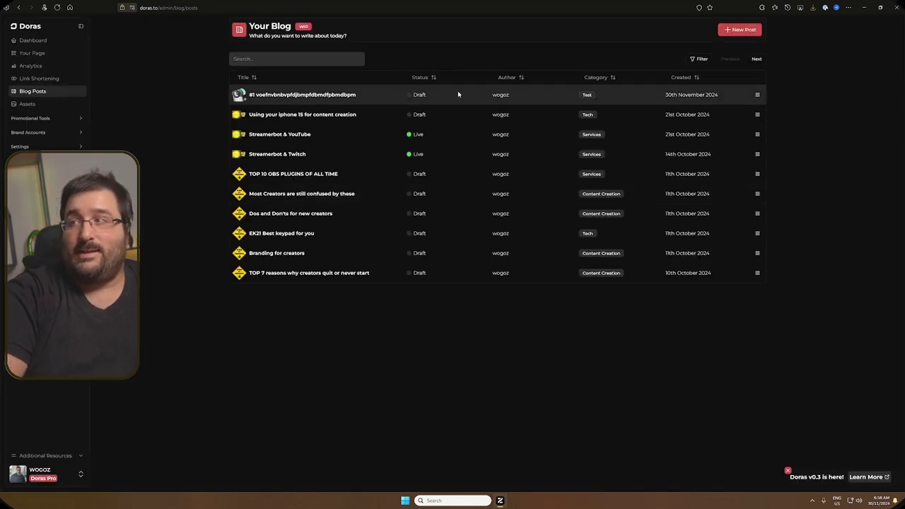
# Step: Edit the top post, set its status to Published, and save it
pyautogui.click(757, 94)
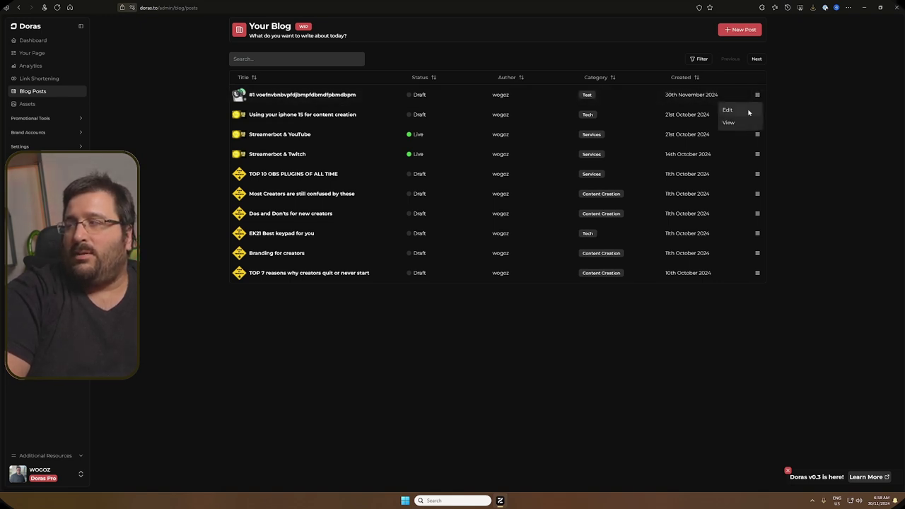
pyautogui.click(749, 111)
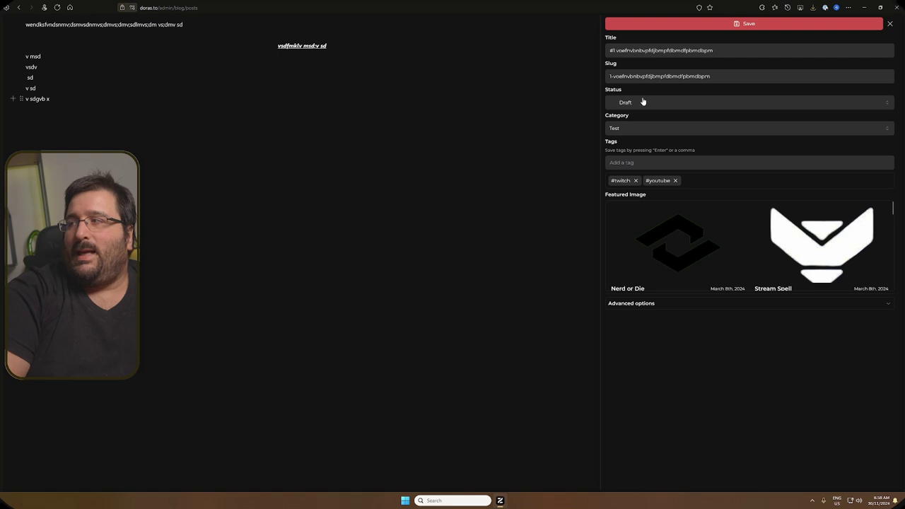
pyautogui.click(642, 102)
pyautogui.click(644, 117)
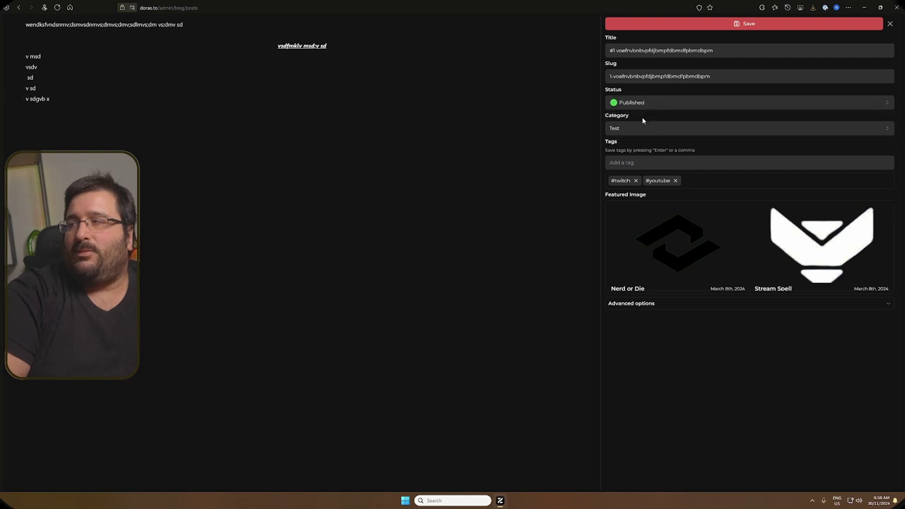
pyautogui.click(664, 23)
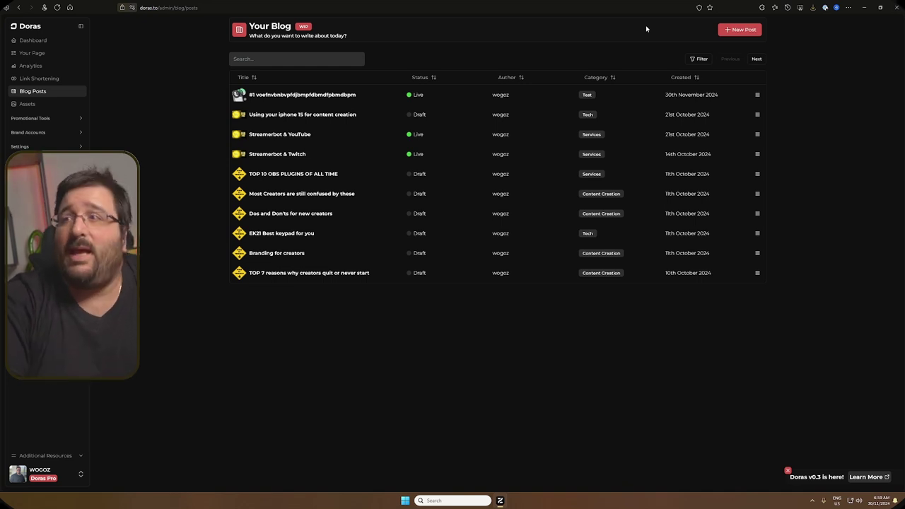
# Step: Edit the top post again, set its status back to Draft, and save
pyautogui.click(759, 94)
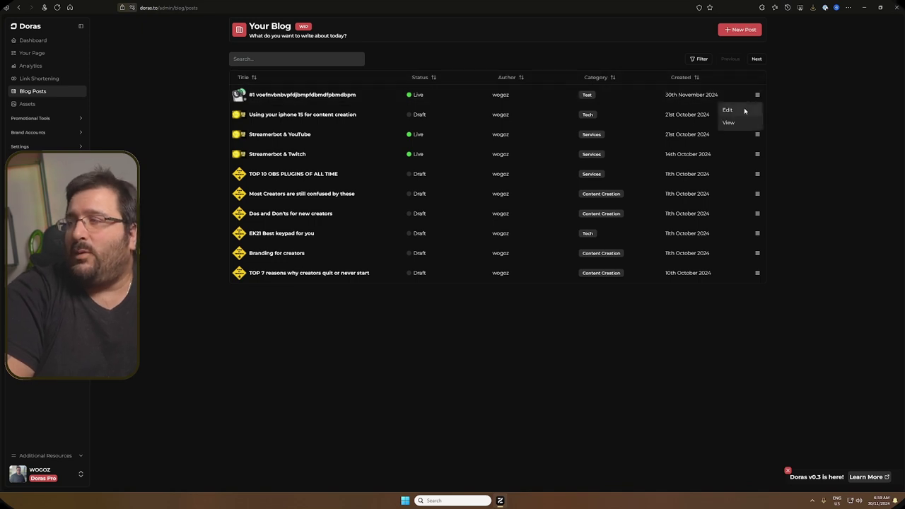
pyautogui.click(742, 110)
pyautogui.click(657, 102)
pyautogui.click(655, 130)
pyautogui.click(681, 27)
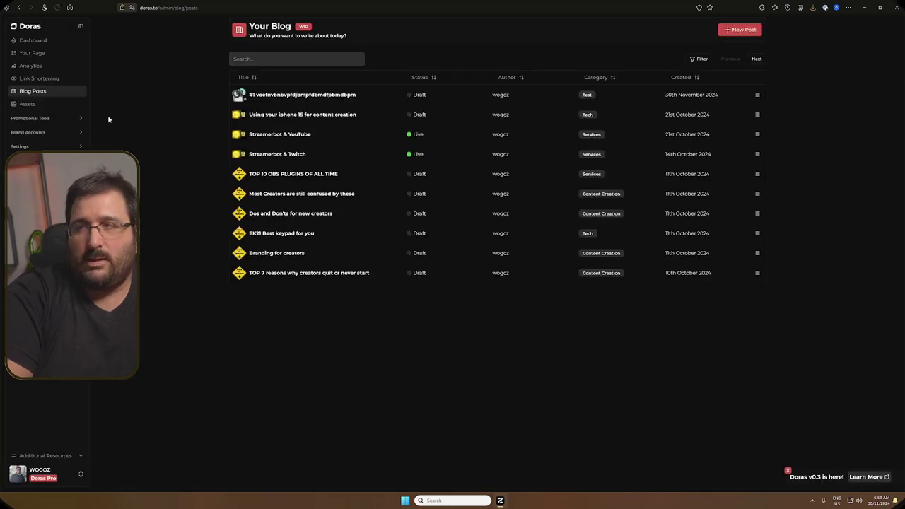
# Step: Open the Assets library, close the Upload window without uploading, and expand Promotional Tools
pyautogui.click(28, 104)
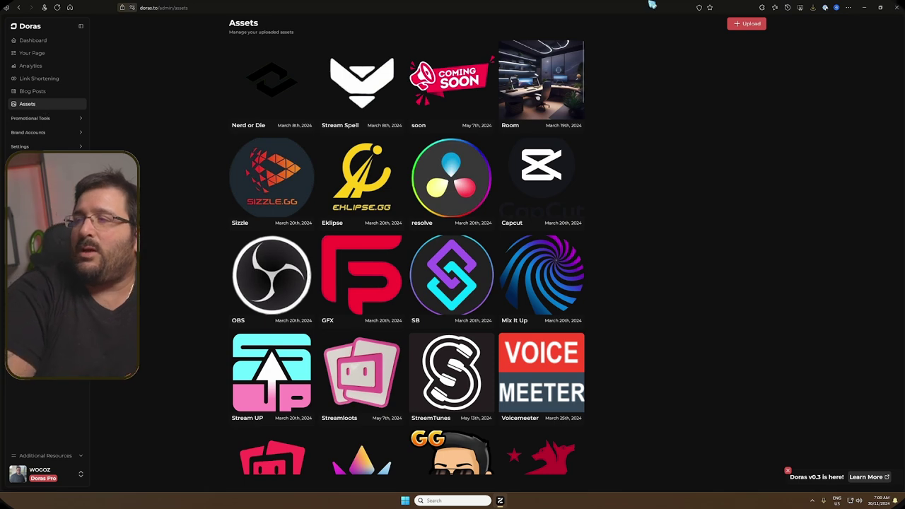
pyautogui.click(739, 25)
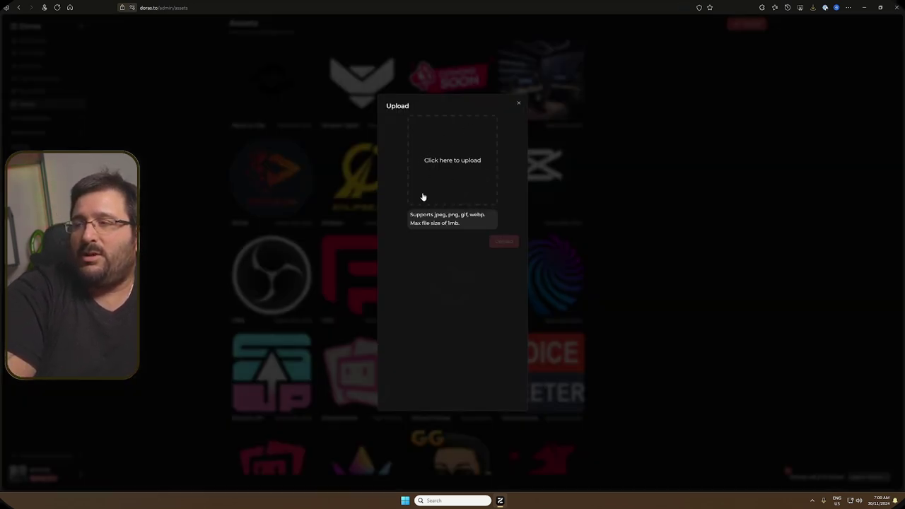
pyautogui.click(519, 104)
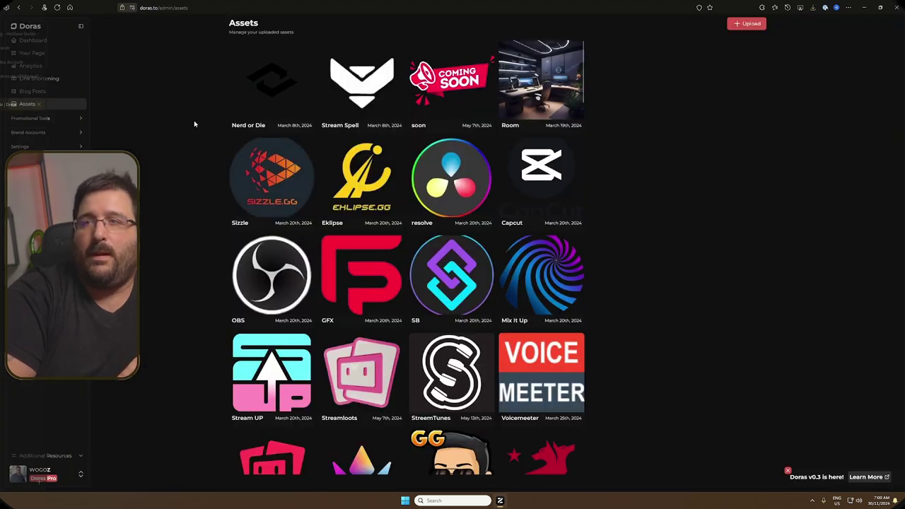
pyautogui.click(60, 119)
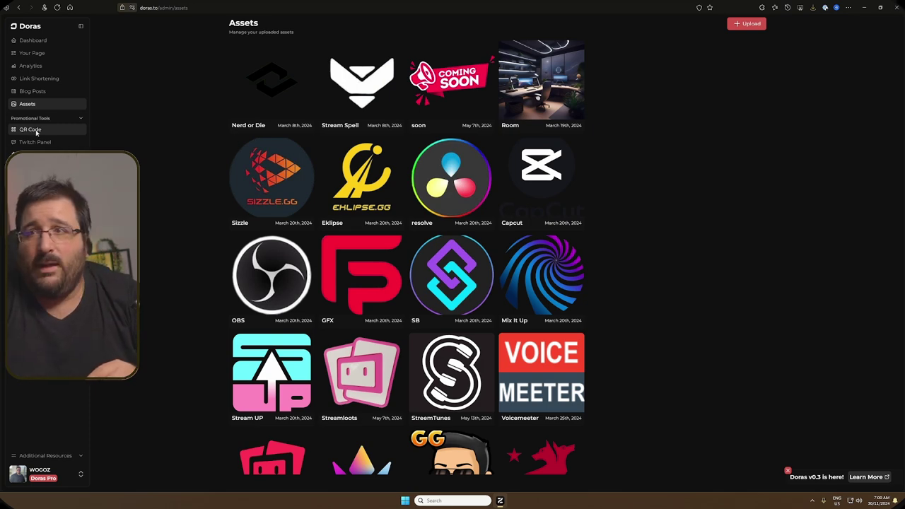
# Step: View the profile QR code, then the Twitch panel, StreamerBot instructions and Discord Bot page
pyautogui.click(32, 129)
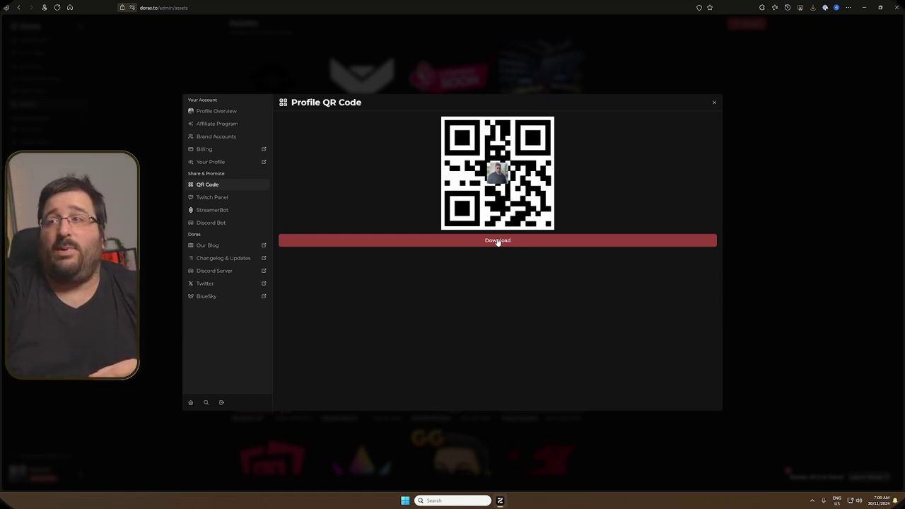
pyautogui.click(224, 200)
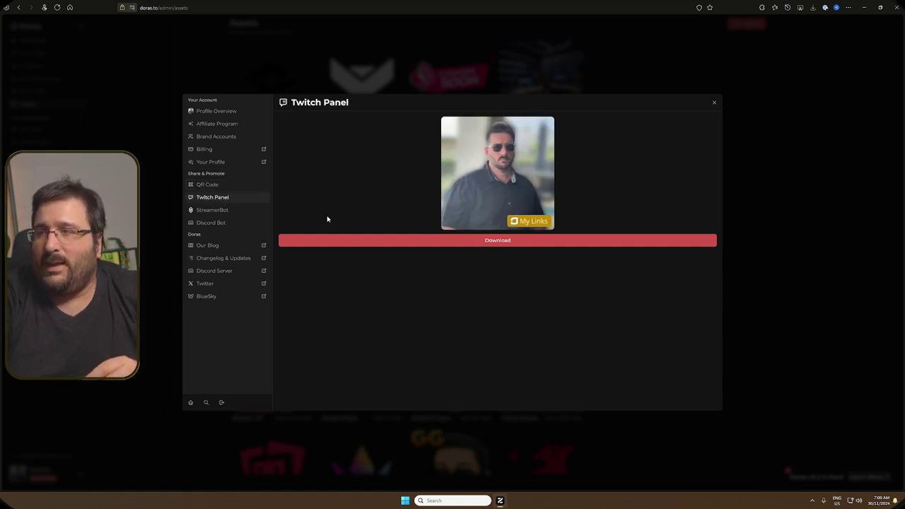
pyautogui.click(204, 211)
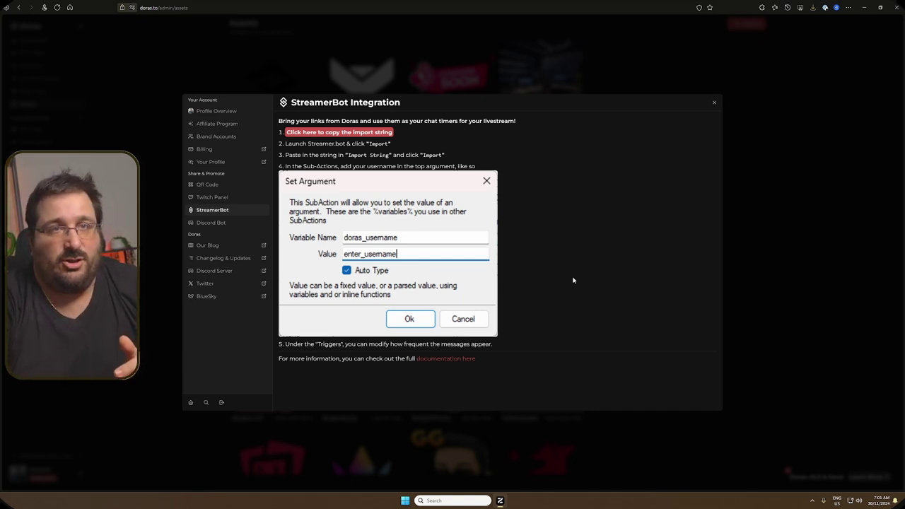
pyautogui.click(227, 224)
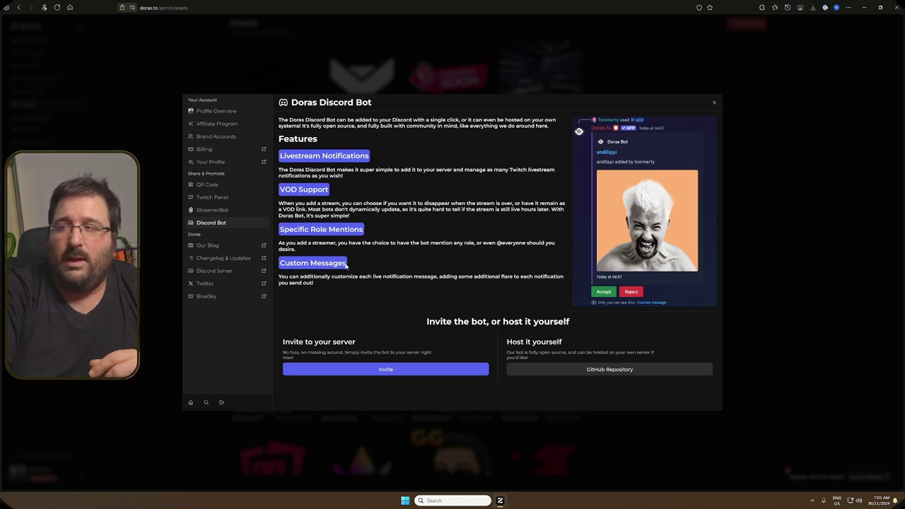
# Step: Read the Discord Bot features, briefly highlighting Custom Messages, then close the overview with Escape
pyautogui.moveTo(346, 265); pyautogui.dragTo(290, 270)
pyautogui.click(383, 264)
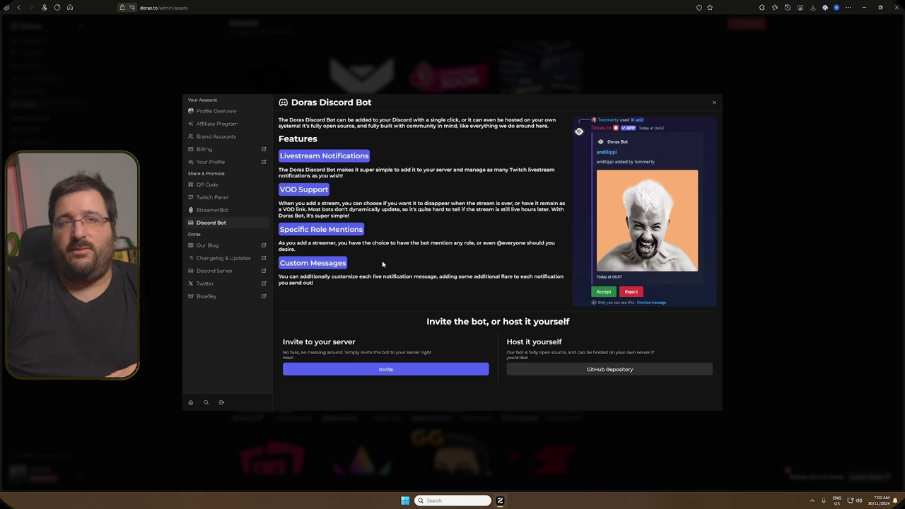
pyautogui.press('Escape')
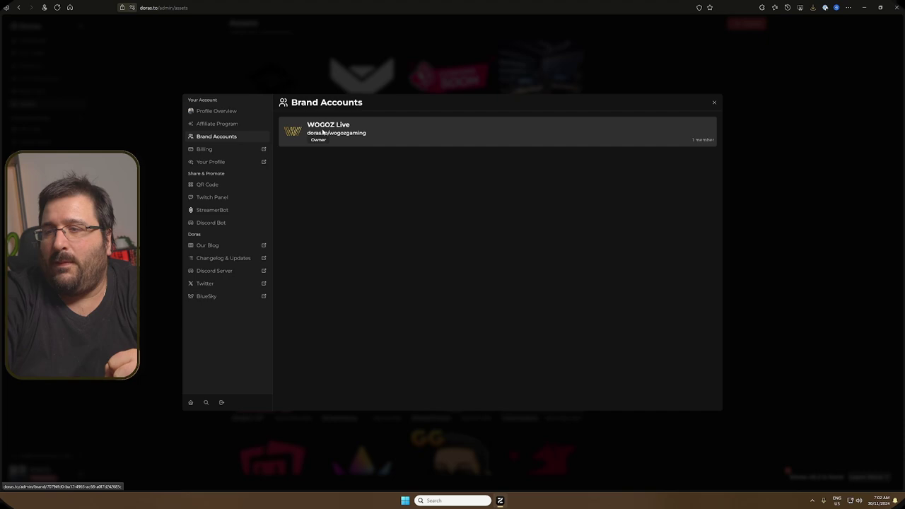
# Step: Close the Brand Accounts window and go through Profile Settings to the Account settings page
pyautogui.click(716, 104)
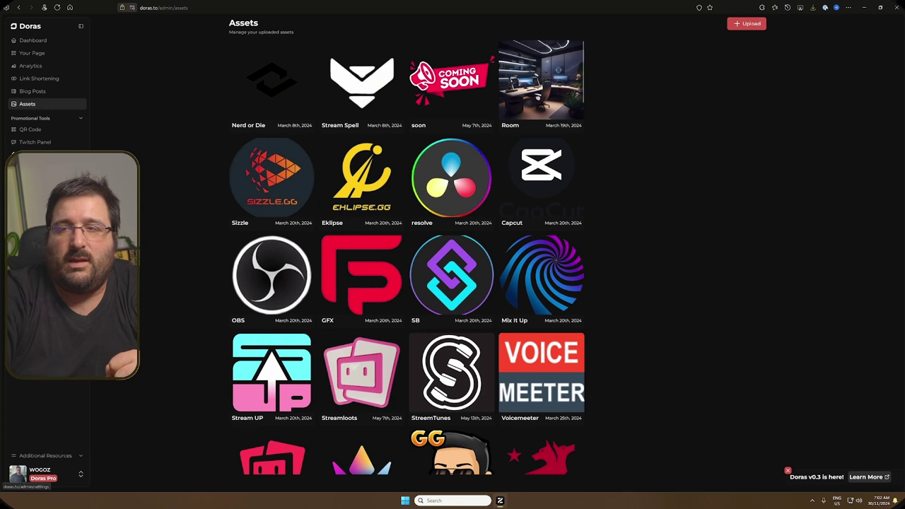
pyautogui.click(40, 472)
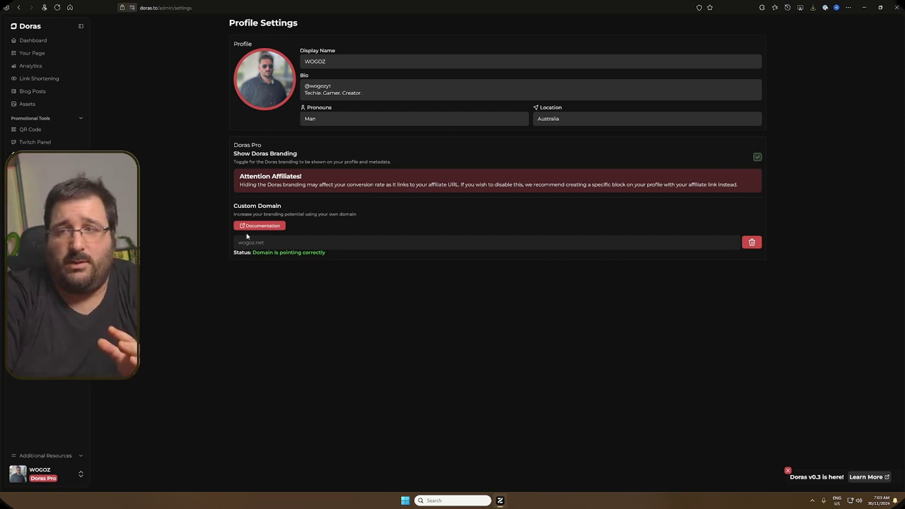
pyautogui.click(40, 473)
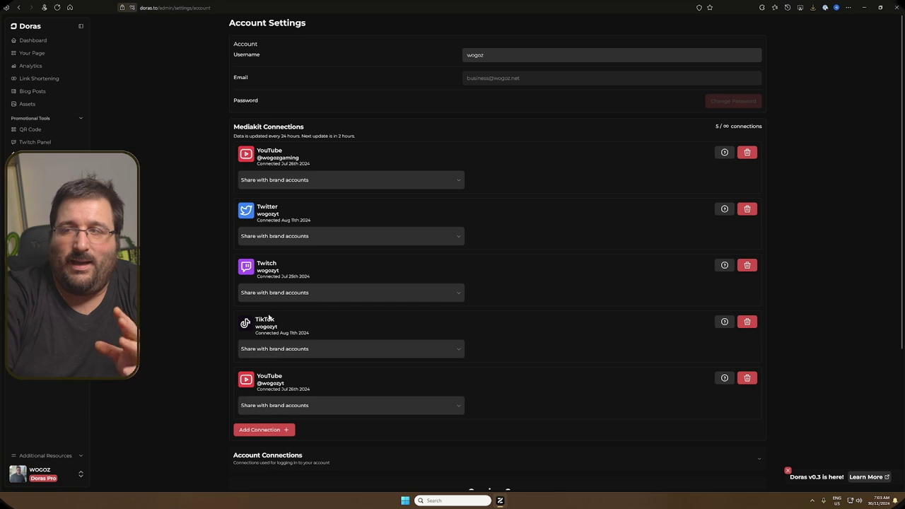
# Step: Highlight the TikTok connection details, then scroll down to the Destructive Actions and Previous Data sections
pyautogui.moveTo(204, 310); pyautogui.dragTo(540, 313)
pyautogui.click(636, 309)
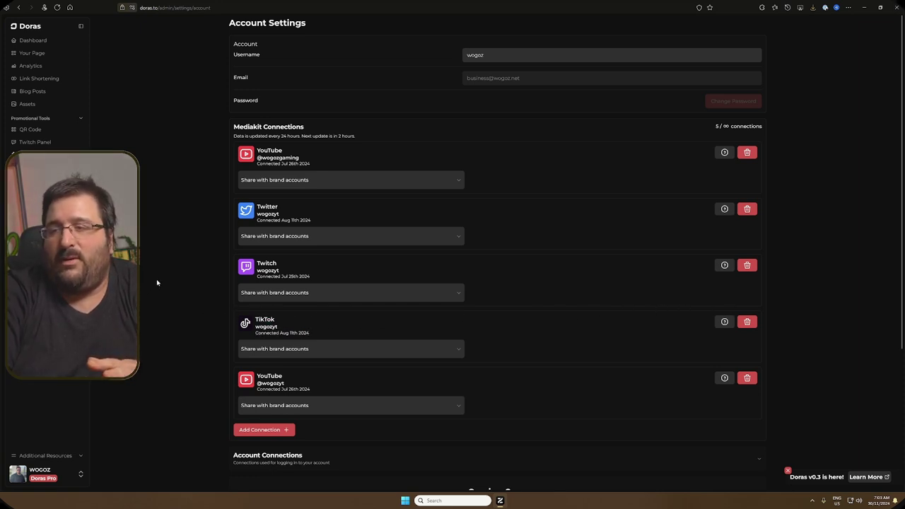
pyautogui.scroll(-3, 173, 278)
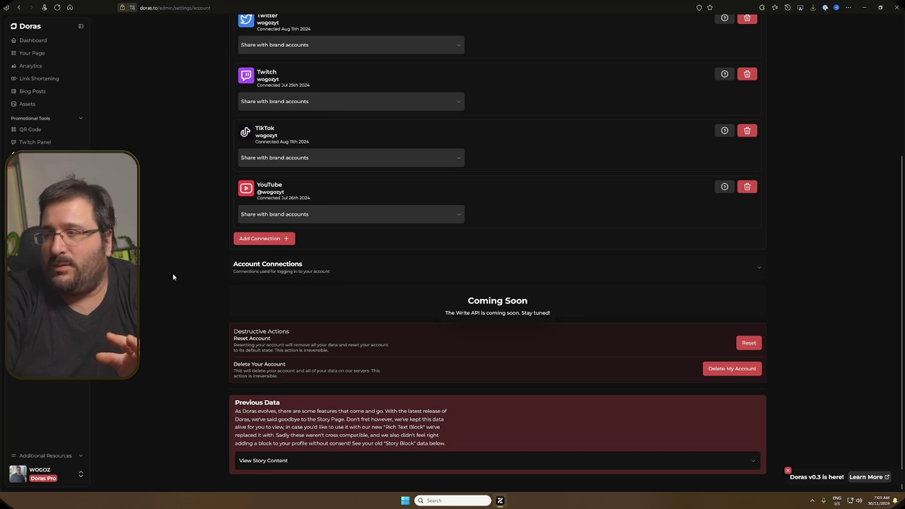